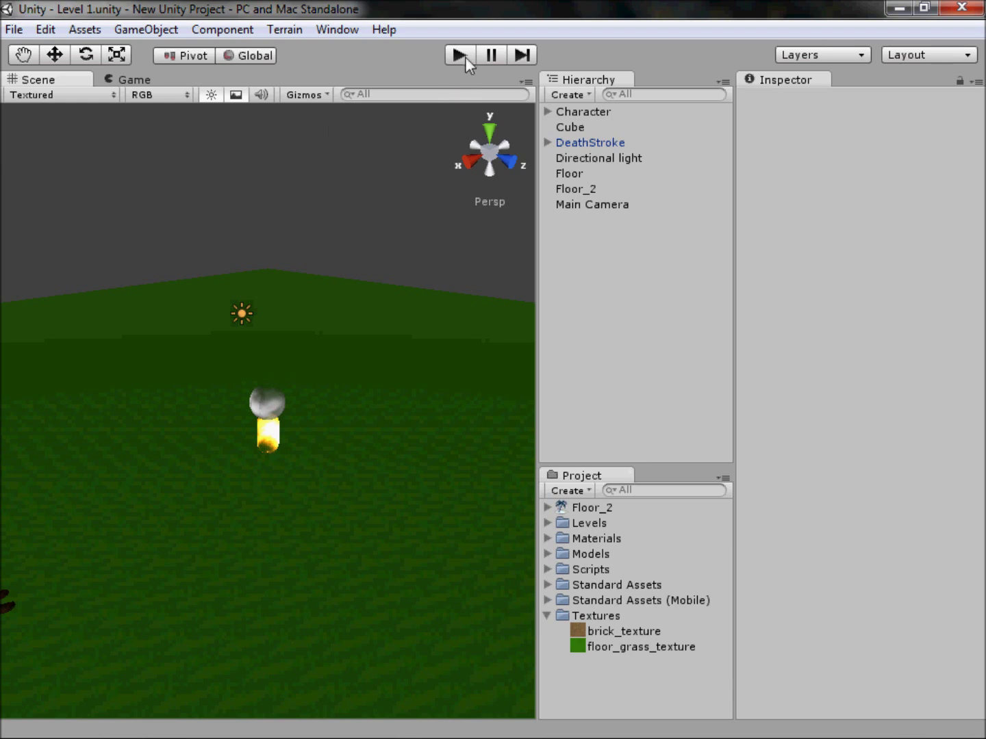
Pan, orbit and zoom around the level to survey the wall, cliff and ground.
scroll(203, 432, "down", 5)
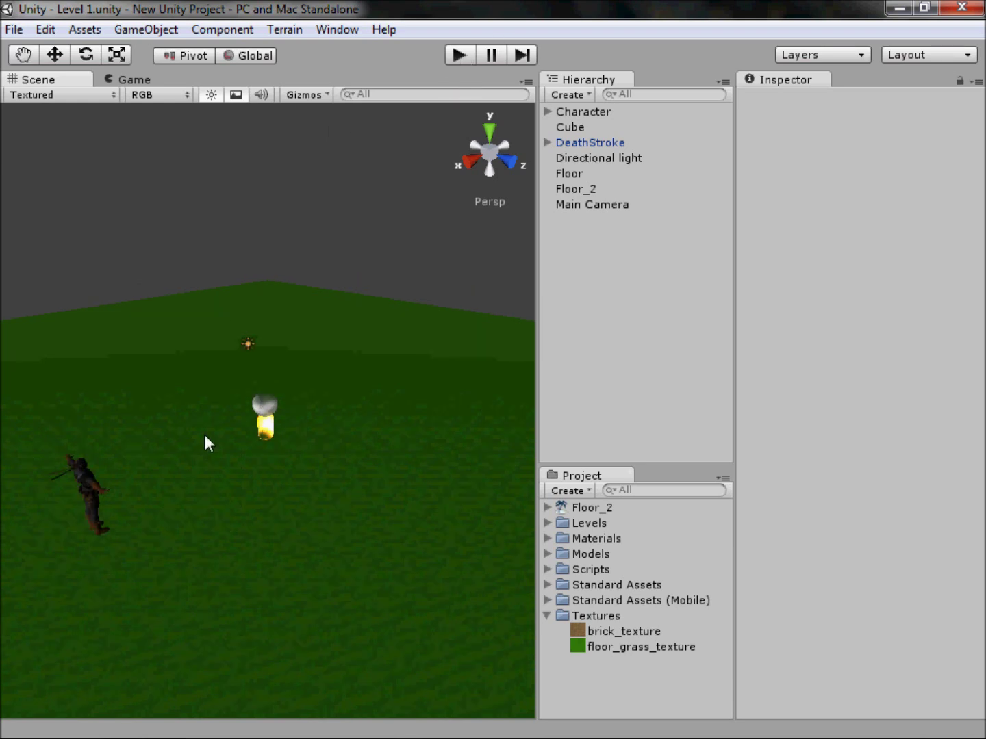
middle_click_drag(96, 644, 85, 681)
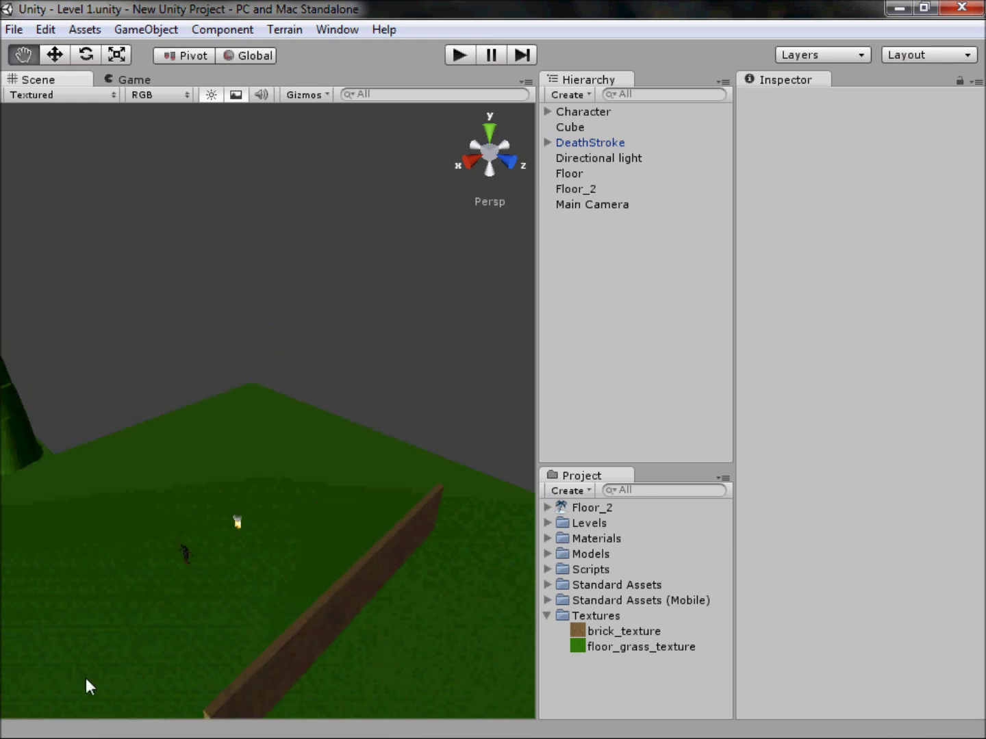
scroll(135, 688, "up", 3)
right_click_drag(132, 681, 787, 533)
middle_click_drag(367, 670, 623, 557)
scroll(445, 581, "up", 3)
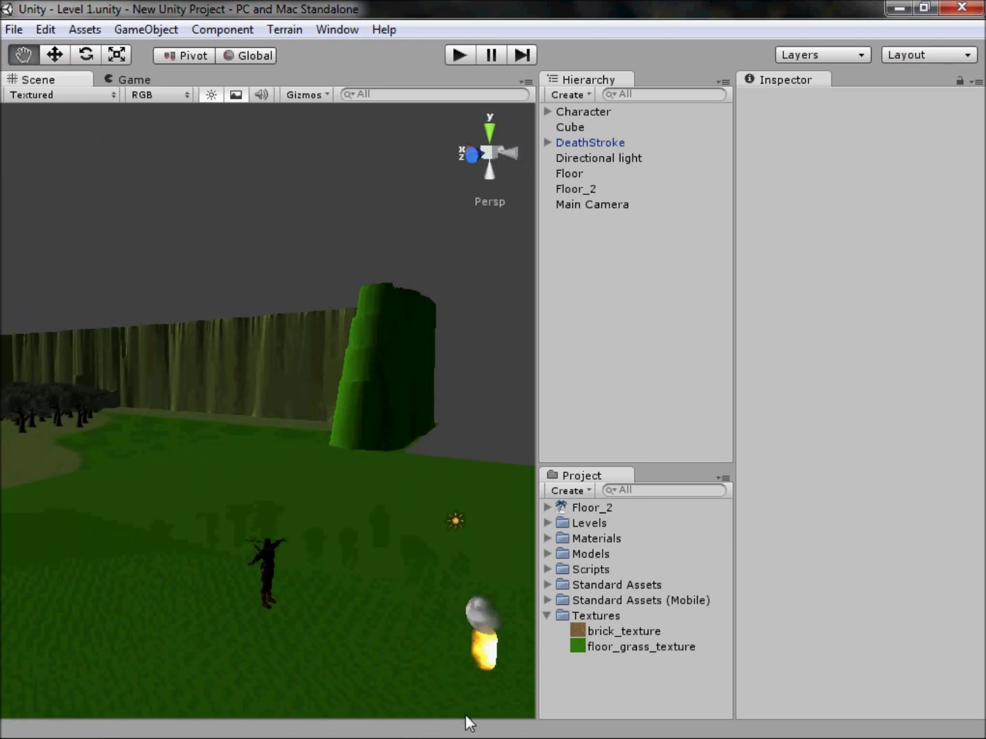
middle_click_drag(467, 722, 441, 604)
scroll(438, 601, "up", 5)
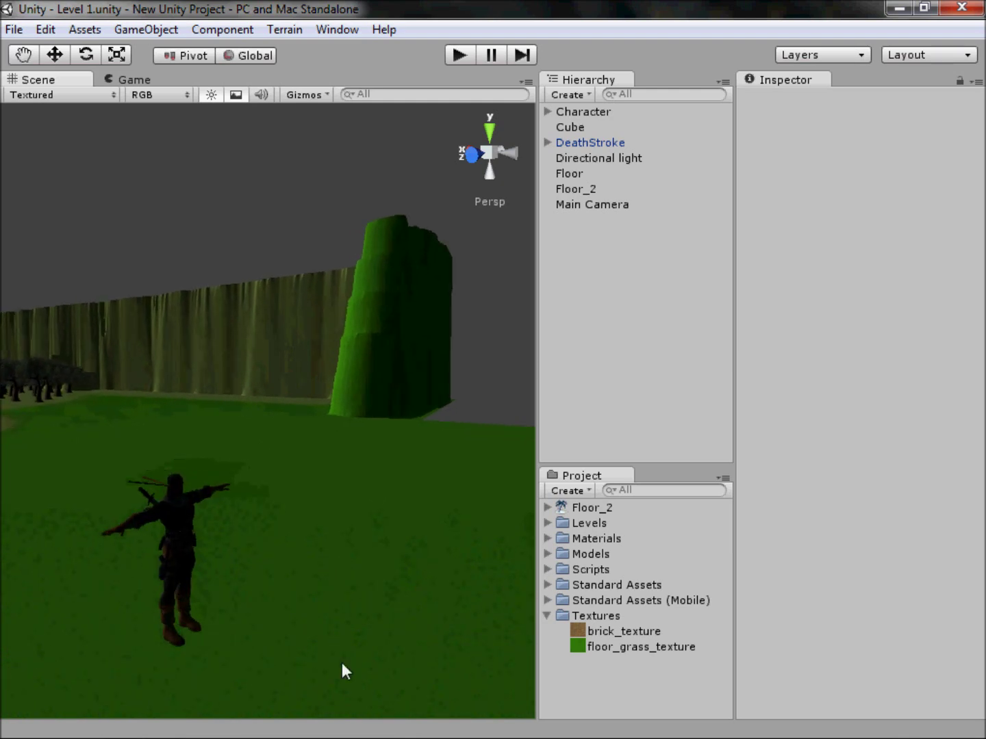
scroll(418, 494, "down", 8)
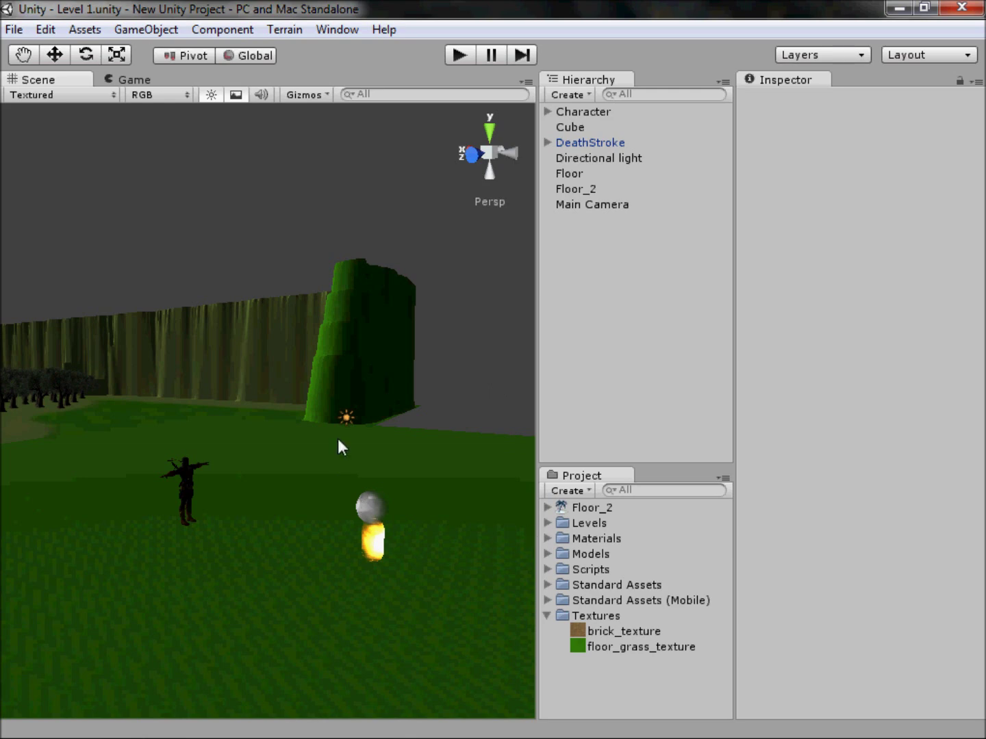
left_click_drag(338, 439, 315, 493, "alt")
Frame the Character capsule in the Scene view and orbit around it.
double_click(584, 111)
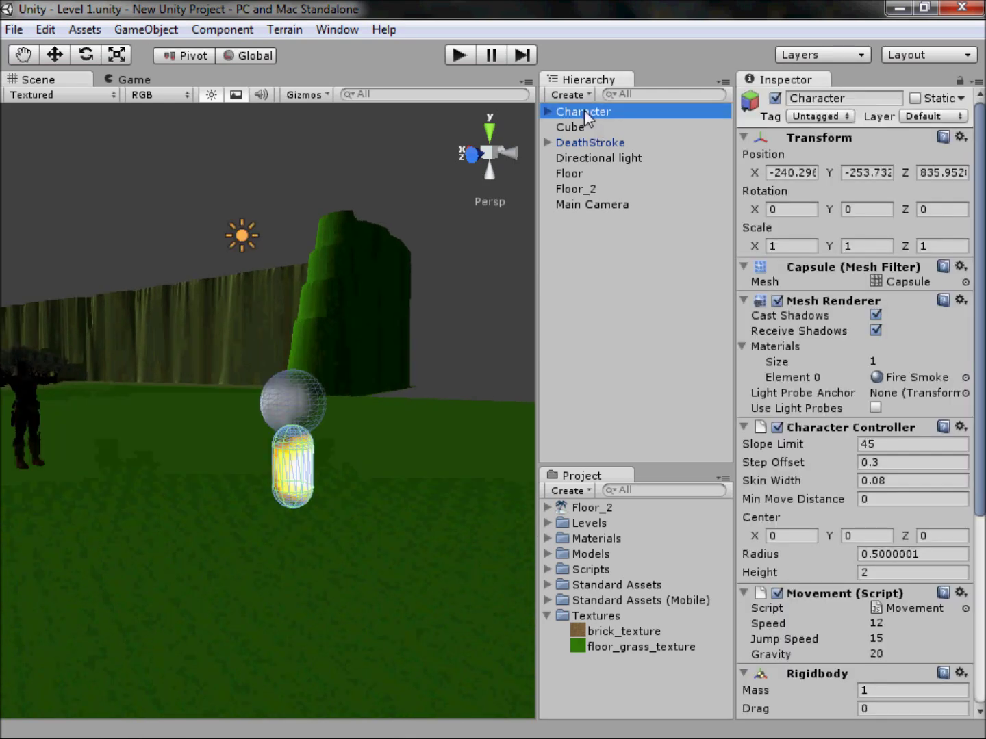
left_click(480, 339)
left_click_drag(268, 451, 645, 585, "alt")
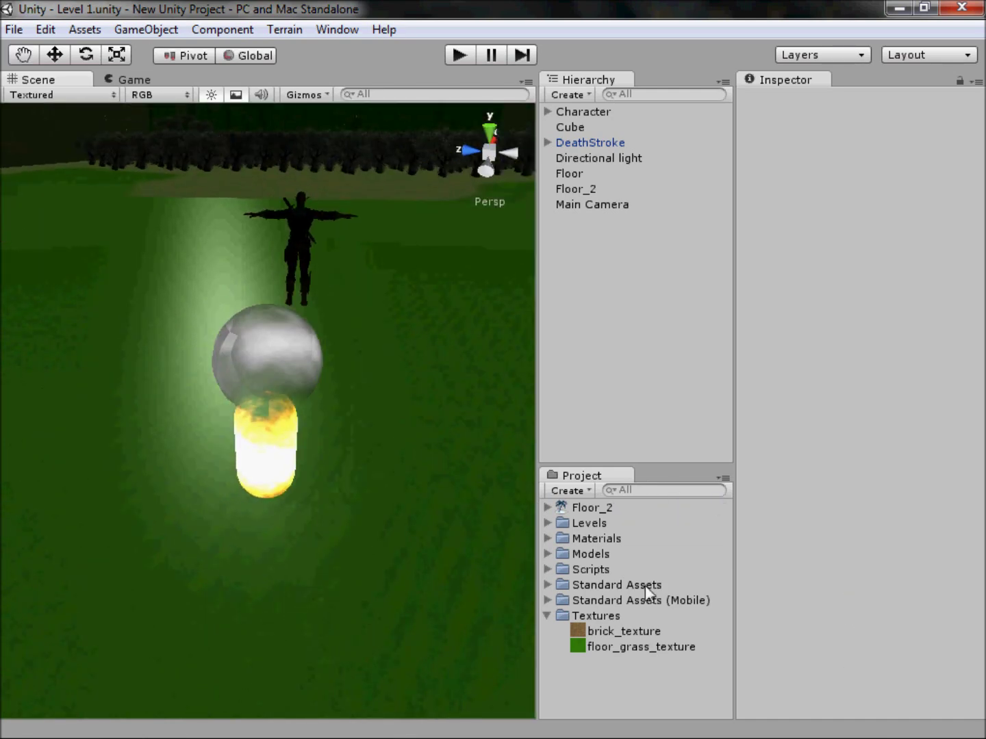
scroll(500, 429, "down", 6)
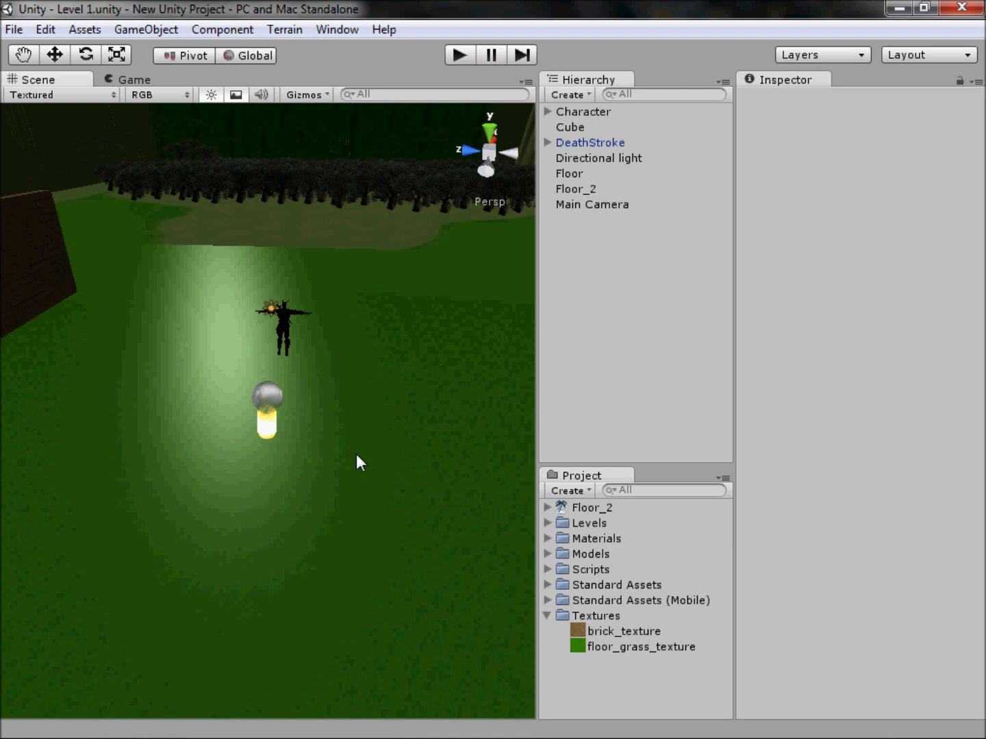
scroll(315, 428, "up", 3)
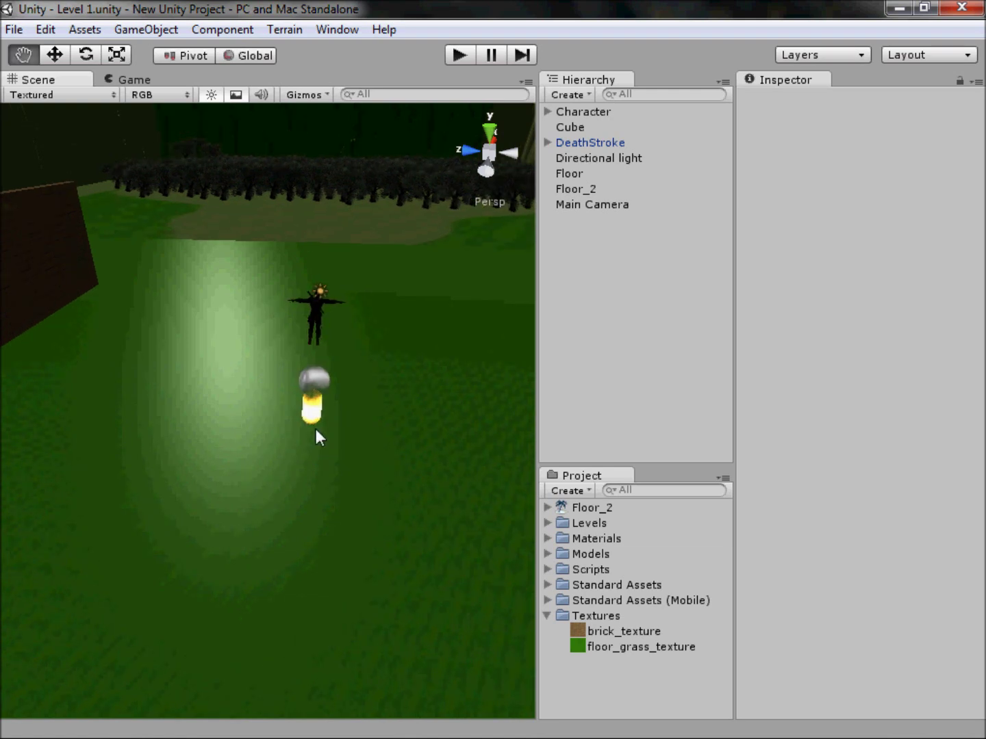
scroll(315, 428, "up", 2)
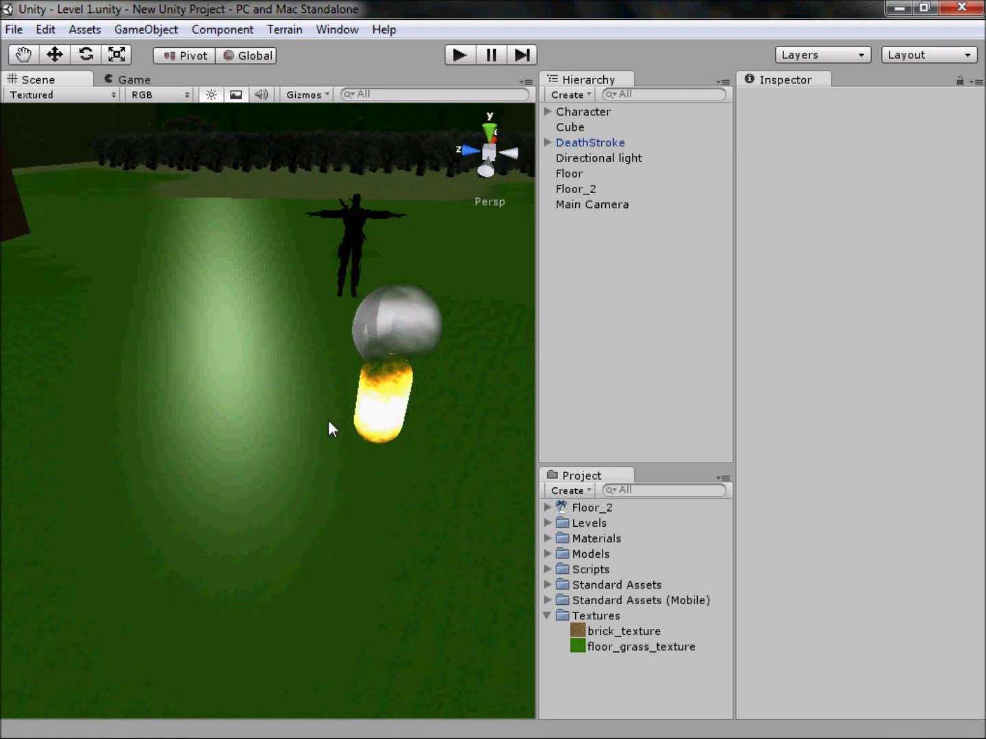
scroll(377, 353, "up", 1)
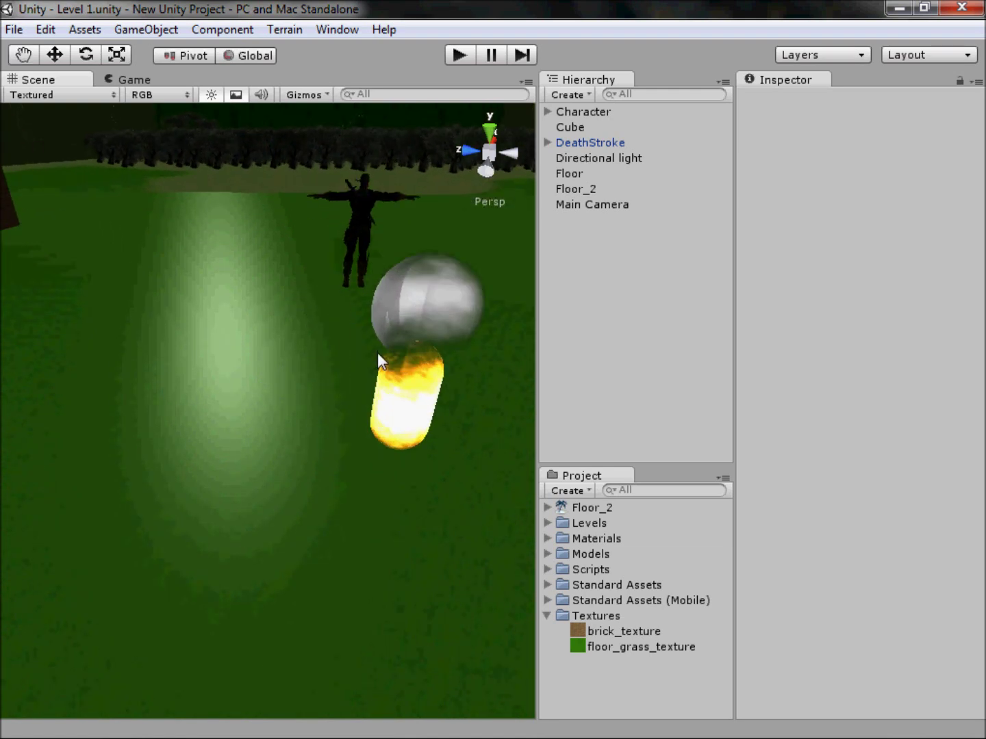
Set the Scene gizmo to the Left side view and open the GameObject menu.
left_click(492, 165)
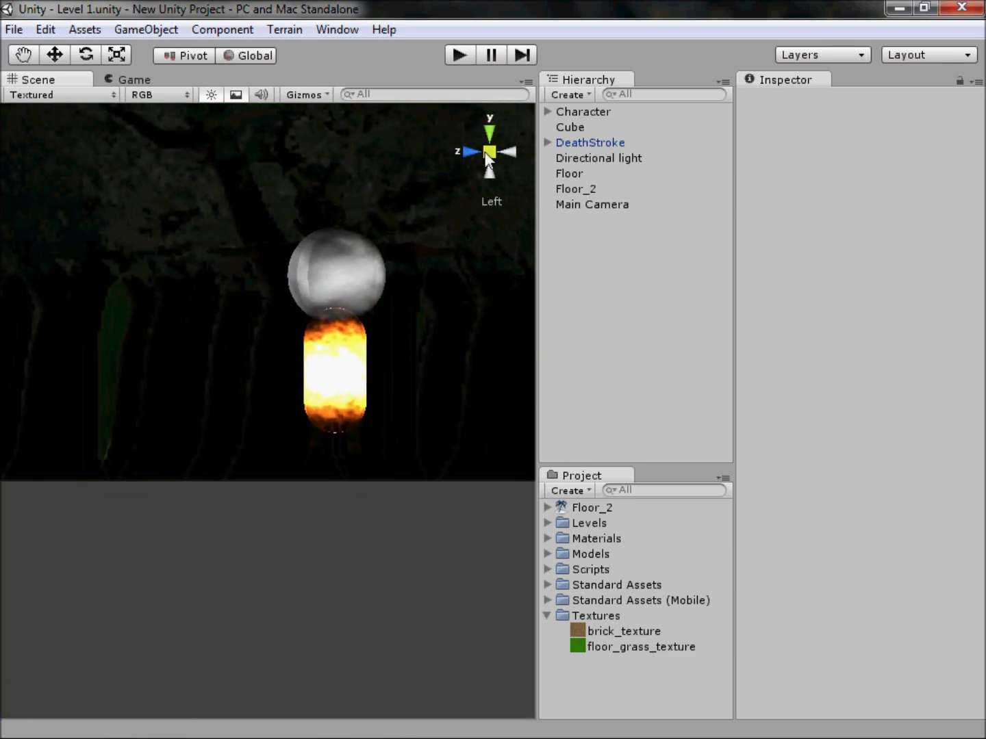
left_click(489, 151)
scroll(206, 342, "down", 3)
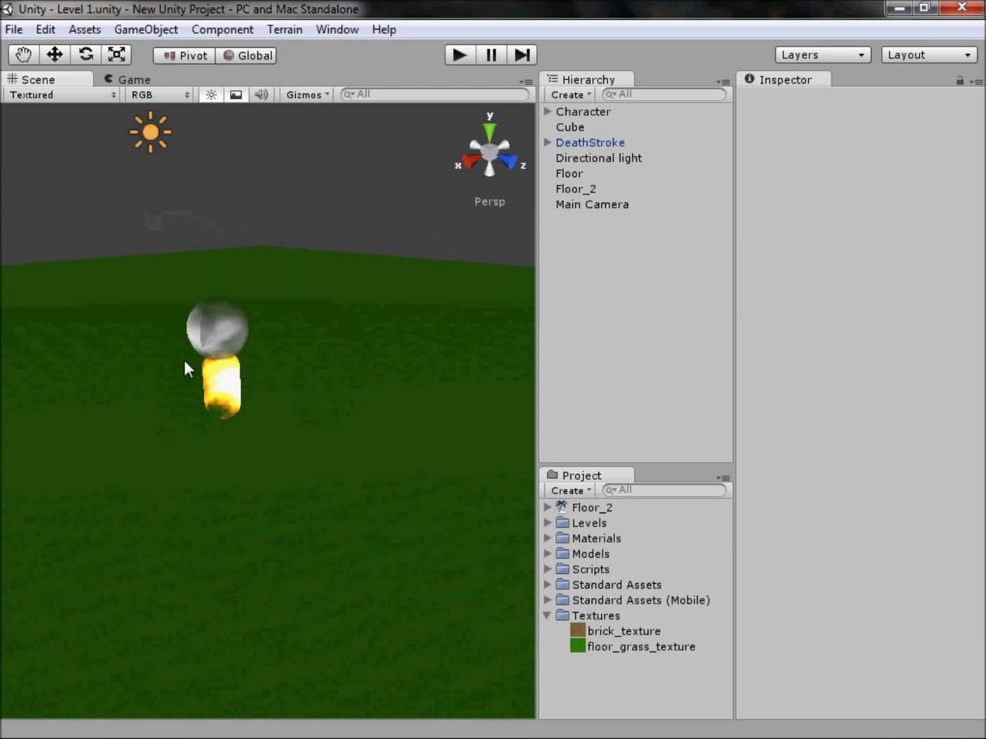
left_click(481, 157)
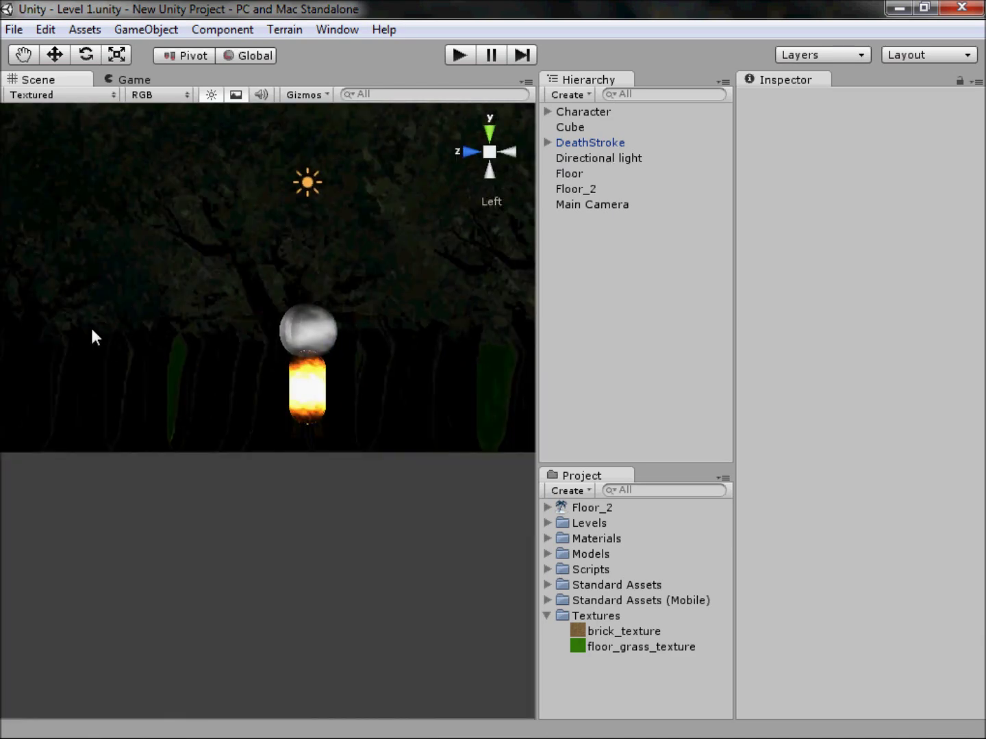
scroll(233, 373, "up", 3)
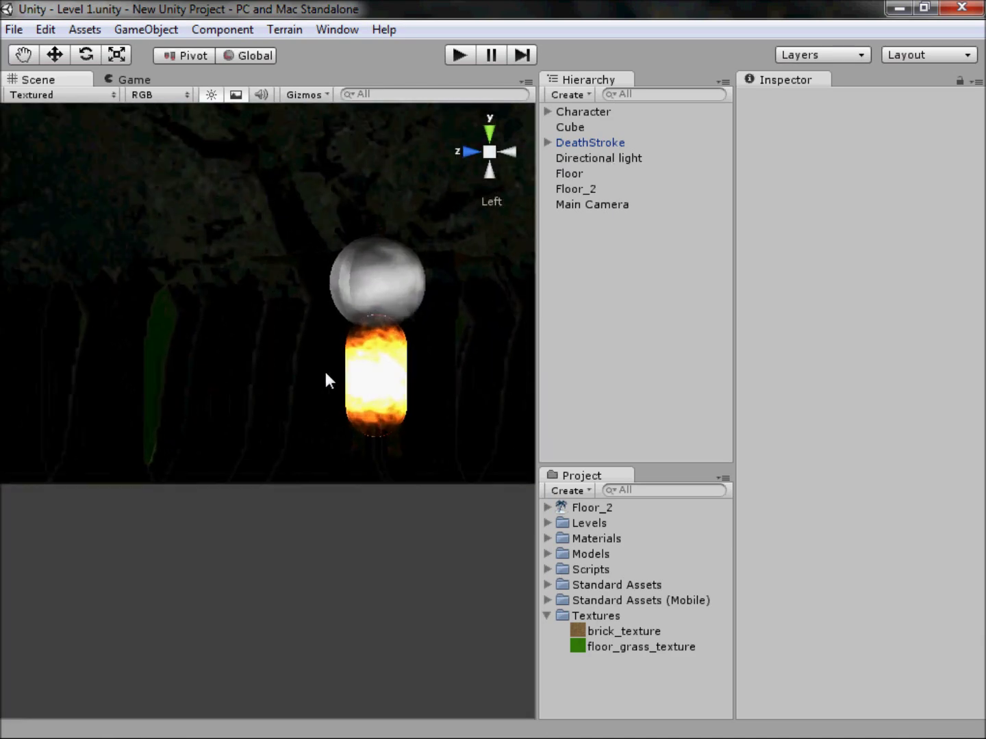
left_click(146, 29)
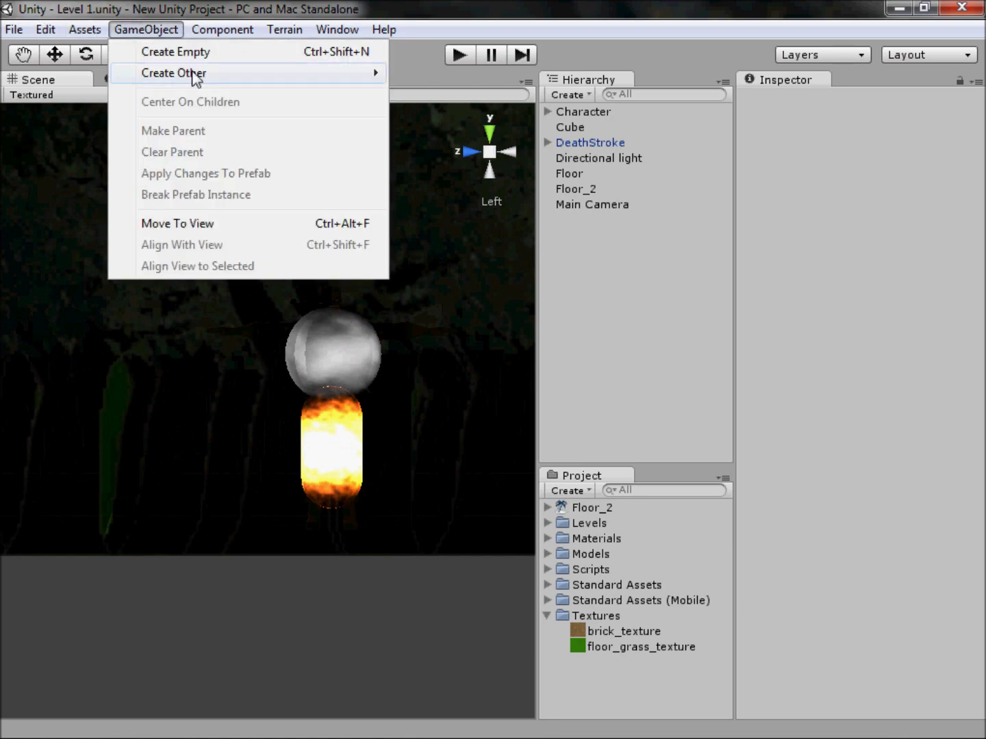
Create a Sphere via Create Other and move it left of the fire capsule.
mouse_move(195, 74)
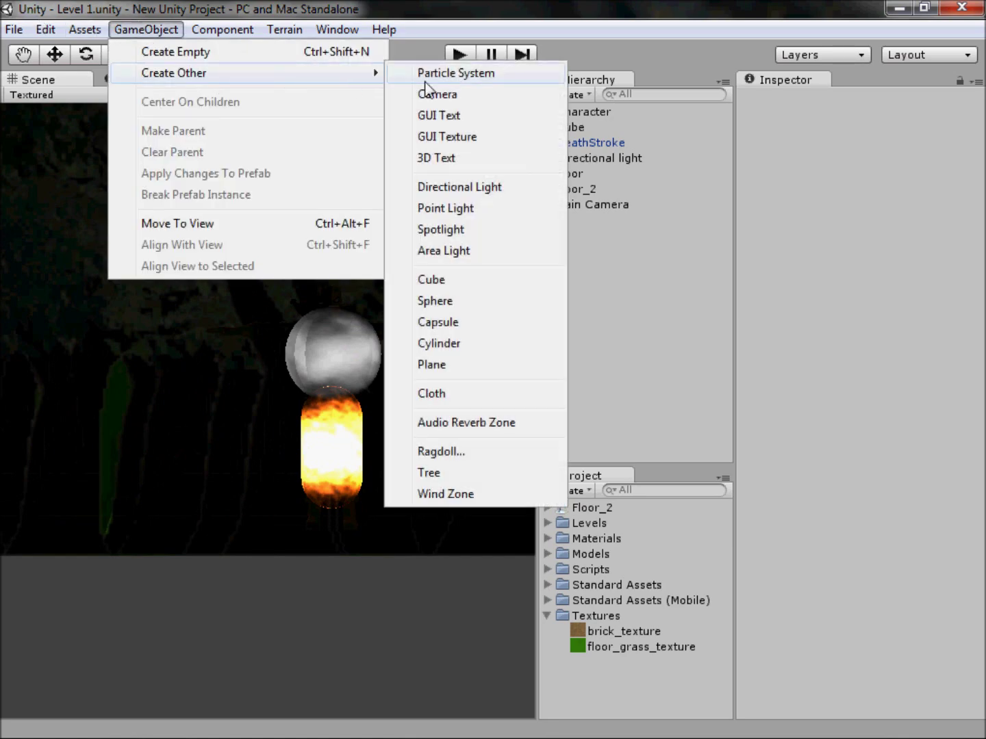
left_click(435, 305)
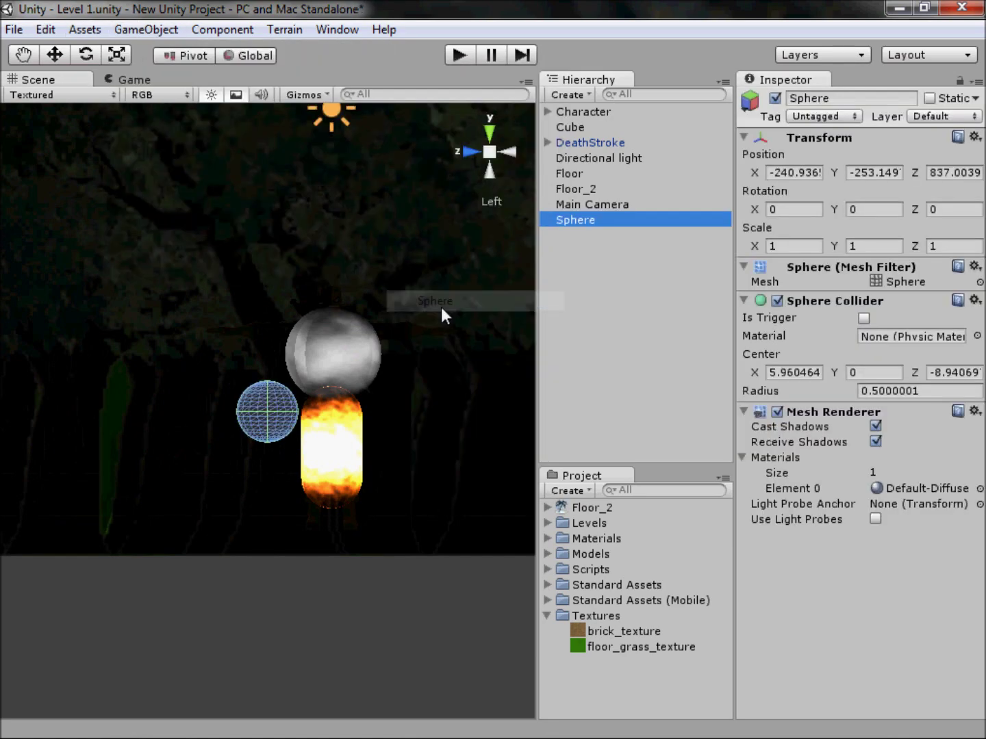
left_click(54, 54)
left_click_drag(266, 412, 231, 417)
Scale the sphere down to about 0.26 and nudge it atop the capsule.
left_click(110, 56)
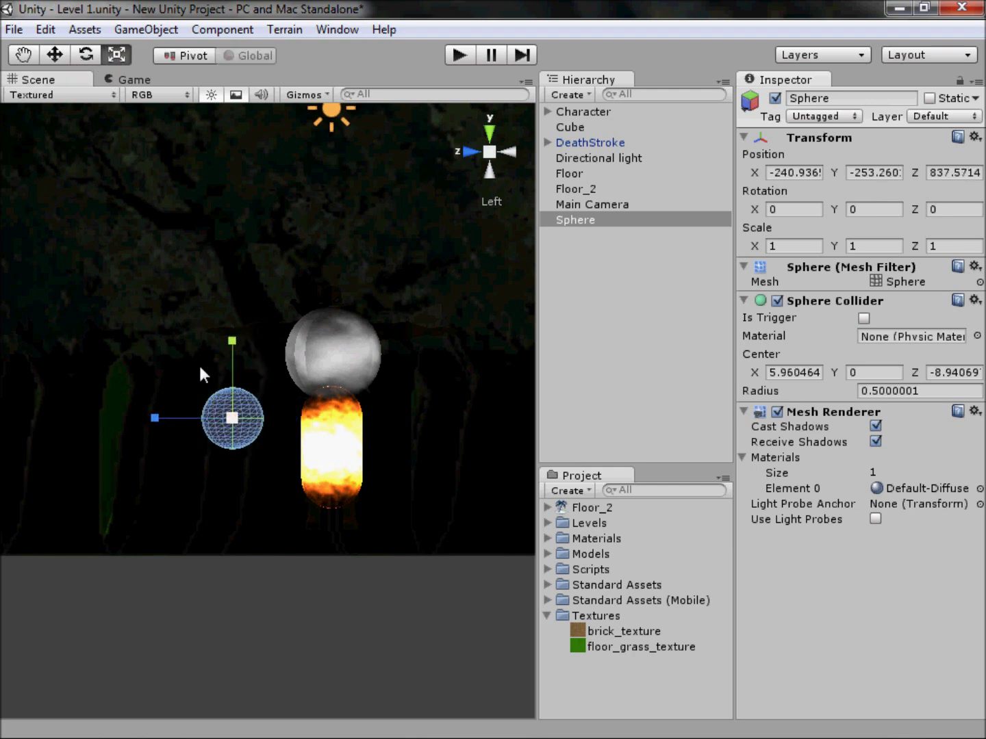
left_click_drag(235, 424, 240, 519)
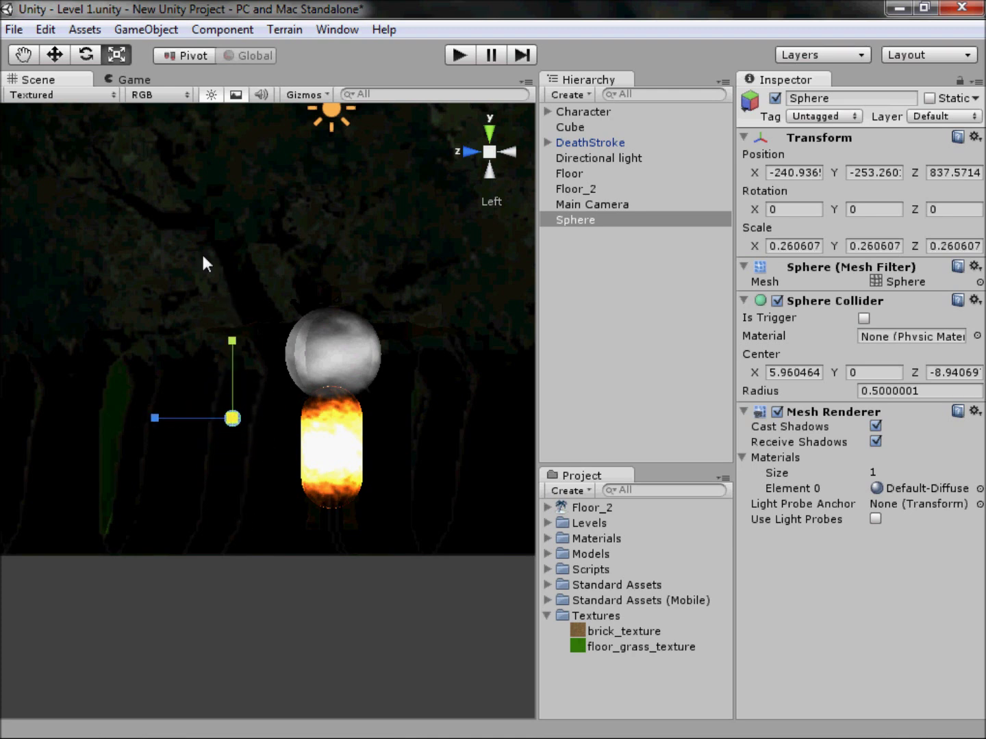
left_click(54, 55)
mouse_move(221, 410)
left_mouse_down()
mouse_move(245, 418)
mouse_move(234, 413)
left_mouse_up()
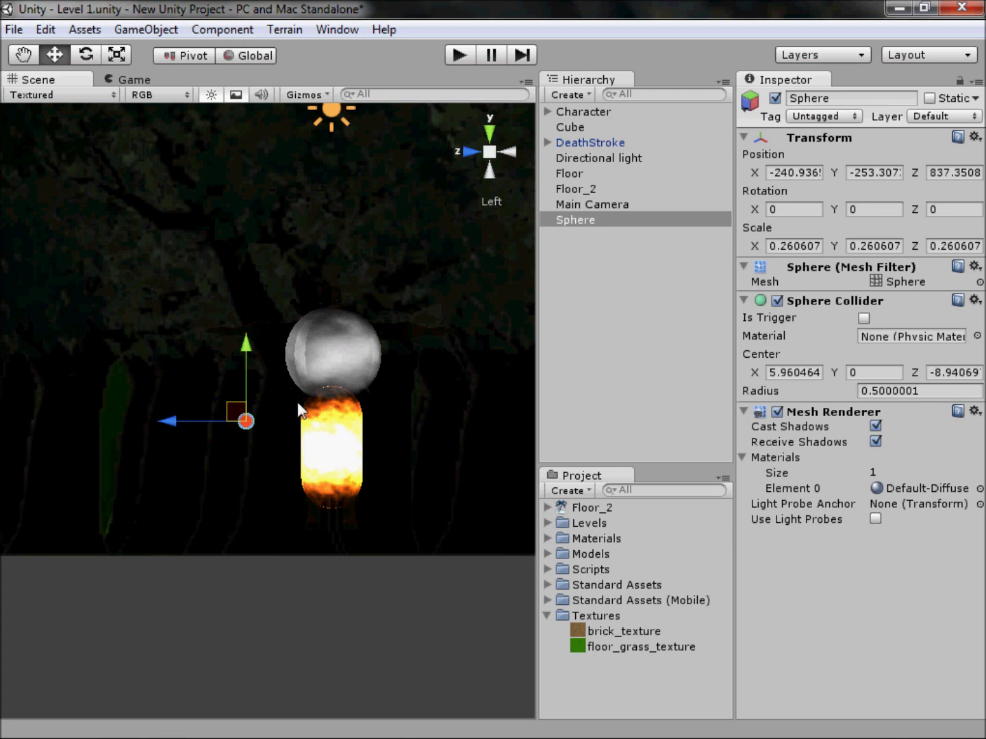
left_click(975, 301)
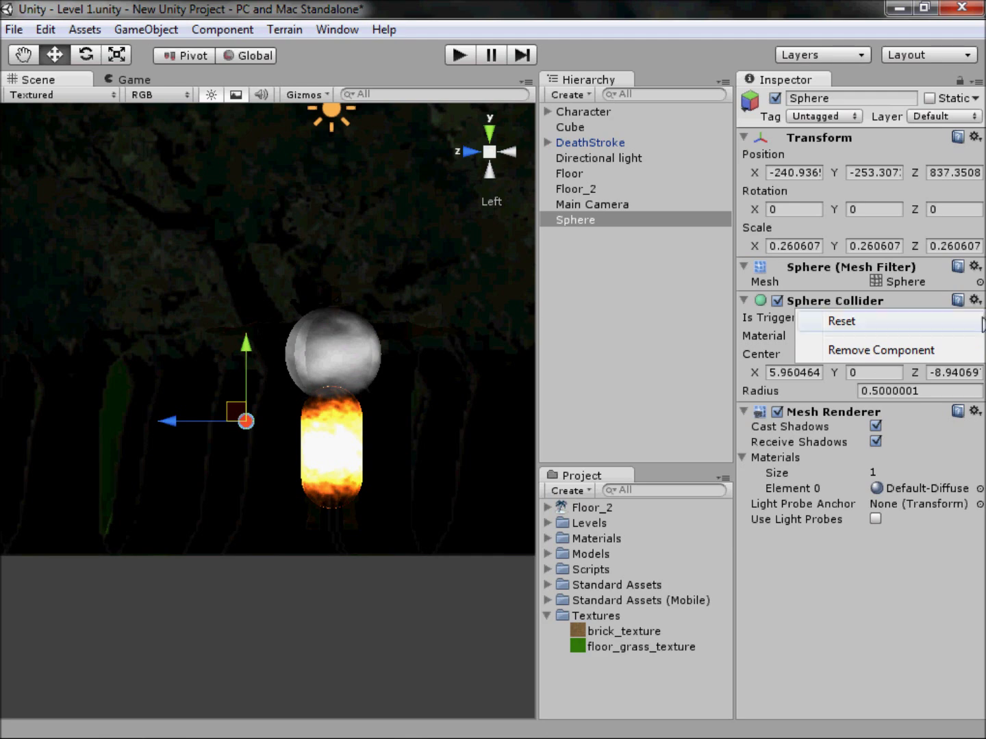
Remove the sphere's Sphere Collider and reselect it in a perspective view.
left_click(853, 350)
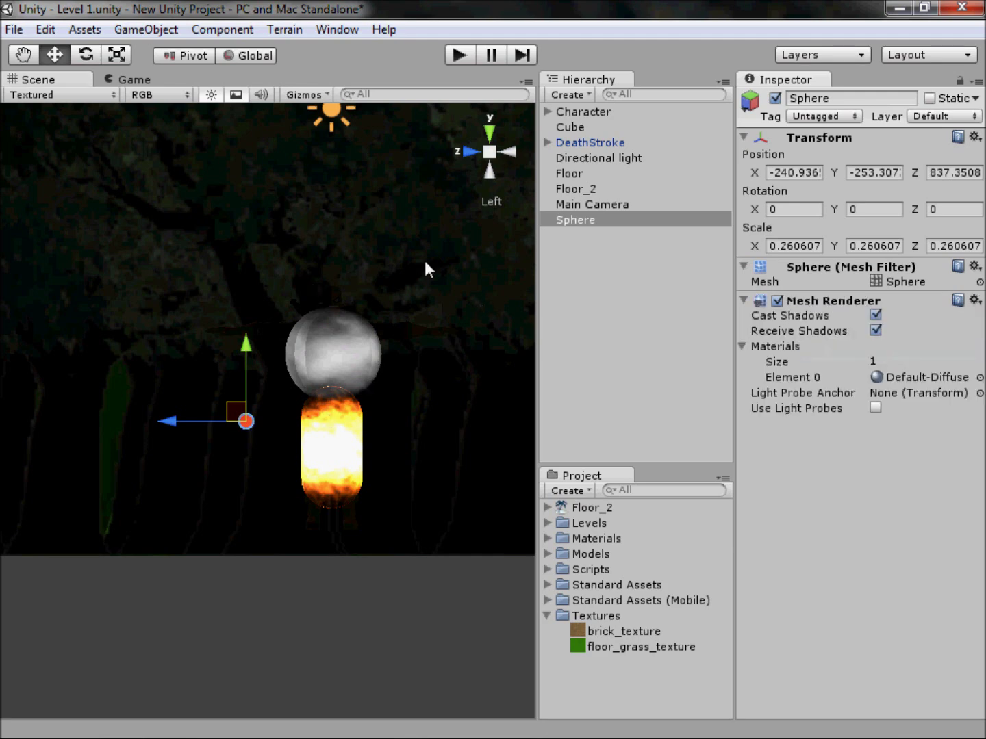
scroll(330, 341, "up", 5)
scroll(253, 391, "up", 2)
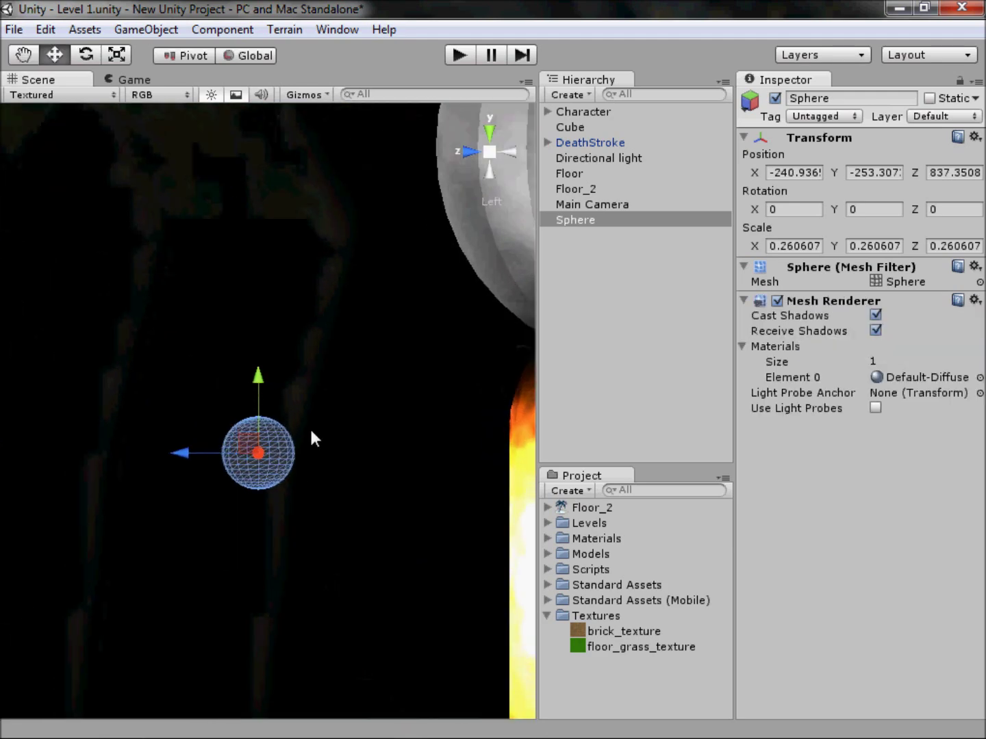
scroll(281, 524, "down", 3)
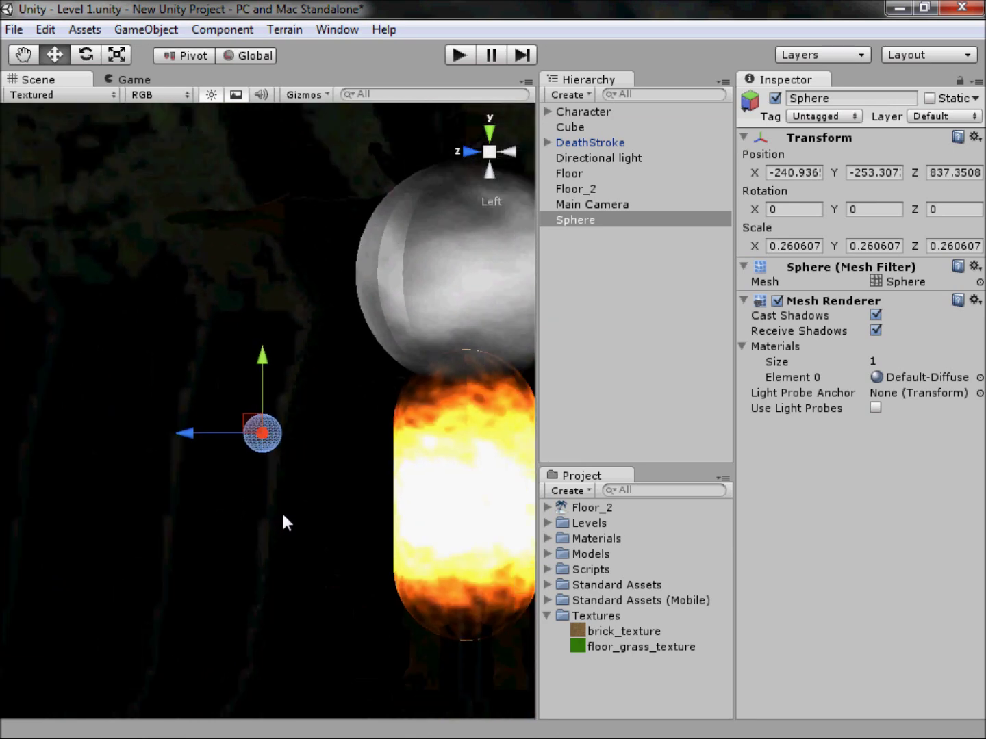
left_click(490, 152)
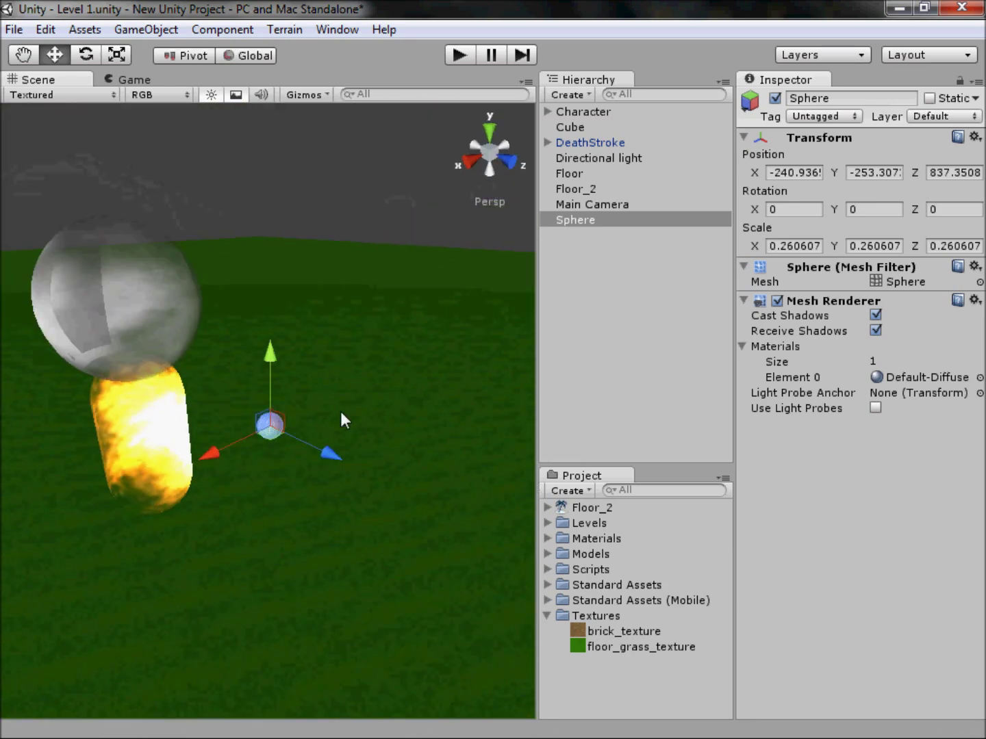
left_click(347, 201)
scroll(373, 343, "up", 2)
left_click(274, 429)
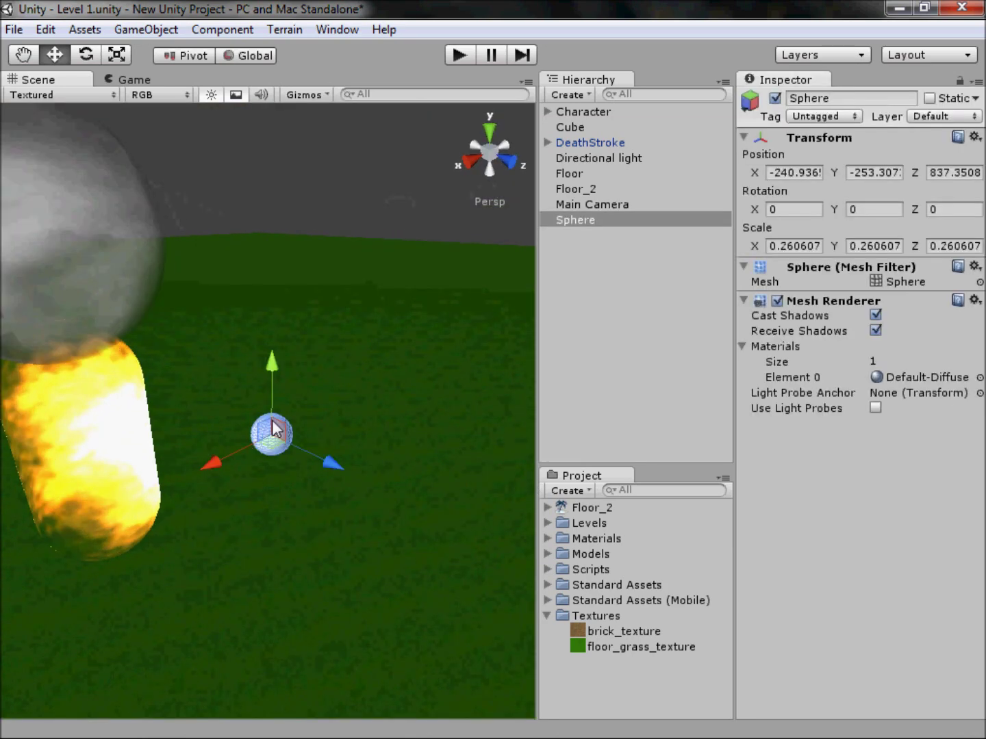
left_click_drag(274, 429, 307, 358, "alt")
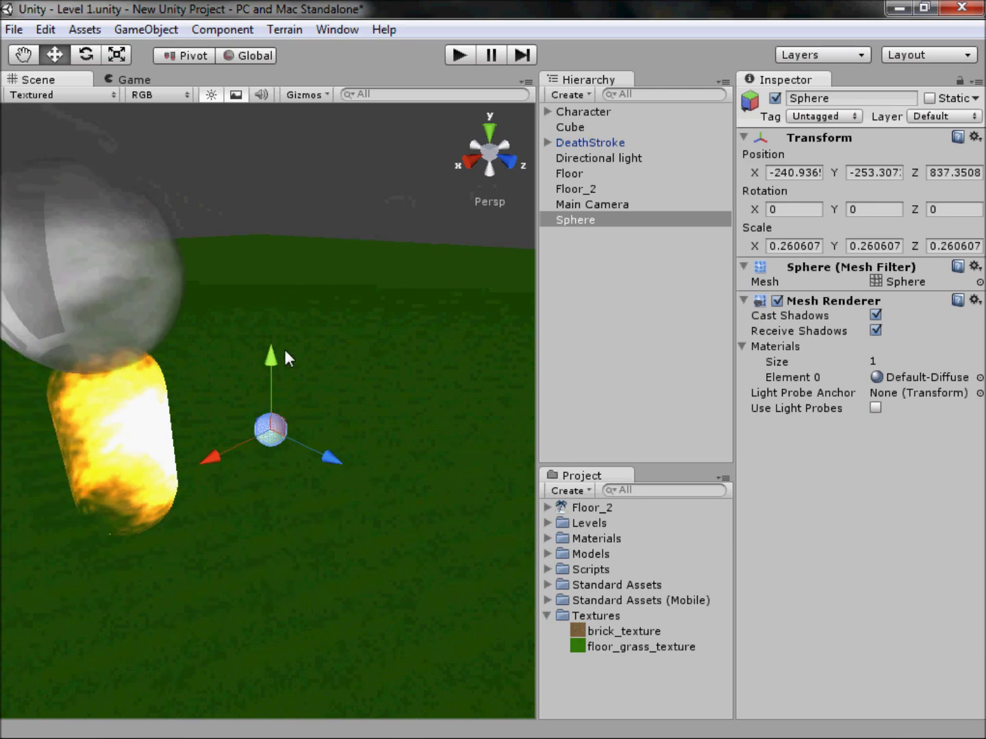
From the Right view, move the sphere just in front of the character's body.
left_click(464, 158)
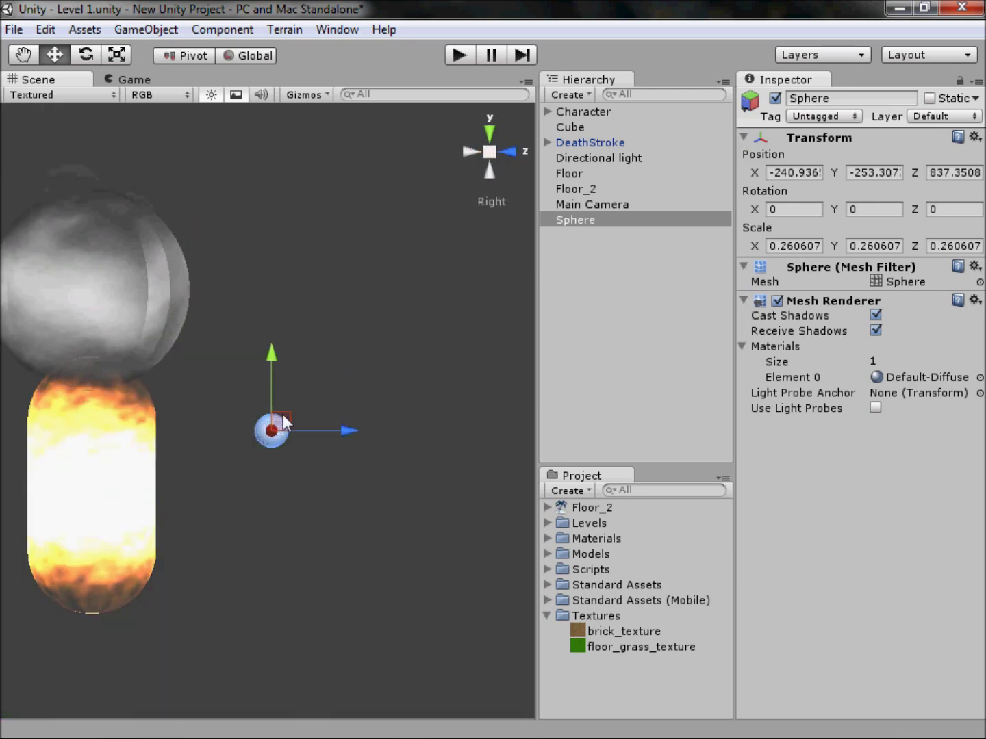
left_click_drag(284, 423, 214, 405)
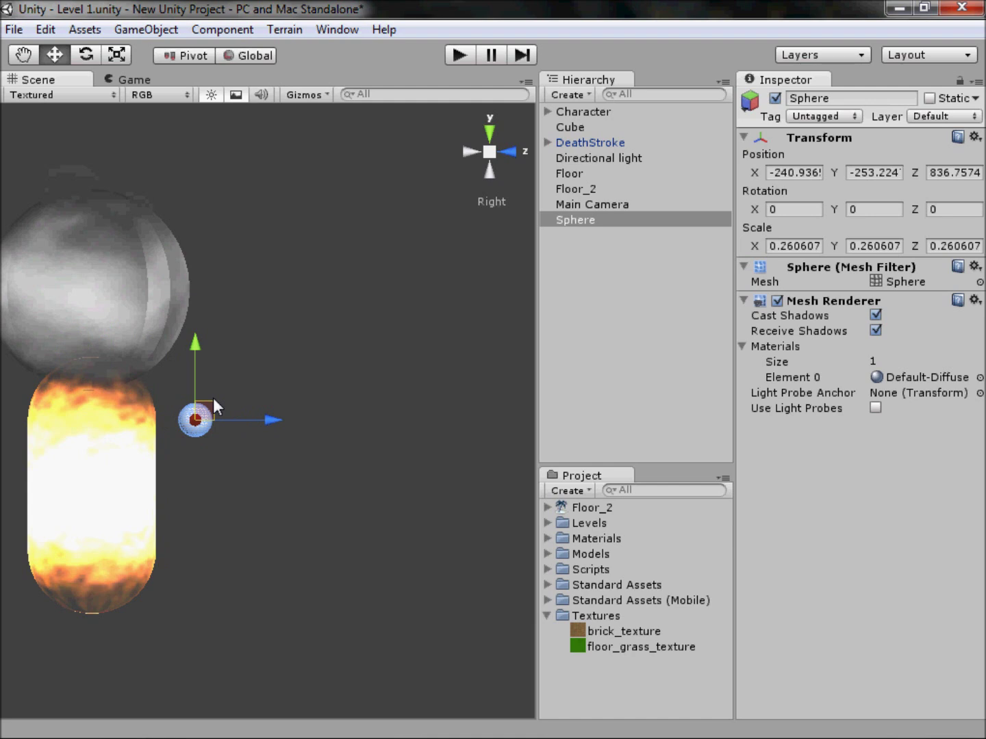
mouse_move(213, 399)
left_mouse_down()
mouse_move(227, 397)
mouse_move(213, 400)
left_mouse_up()
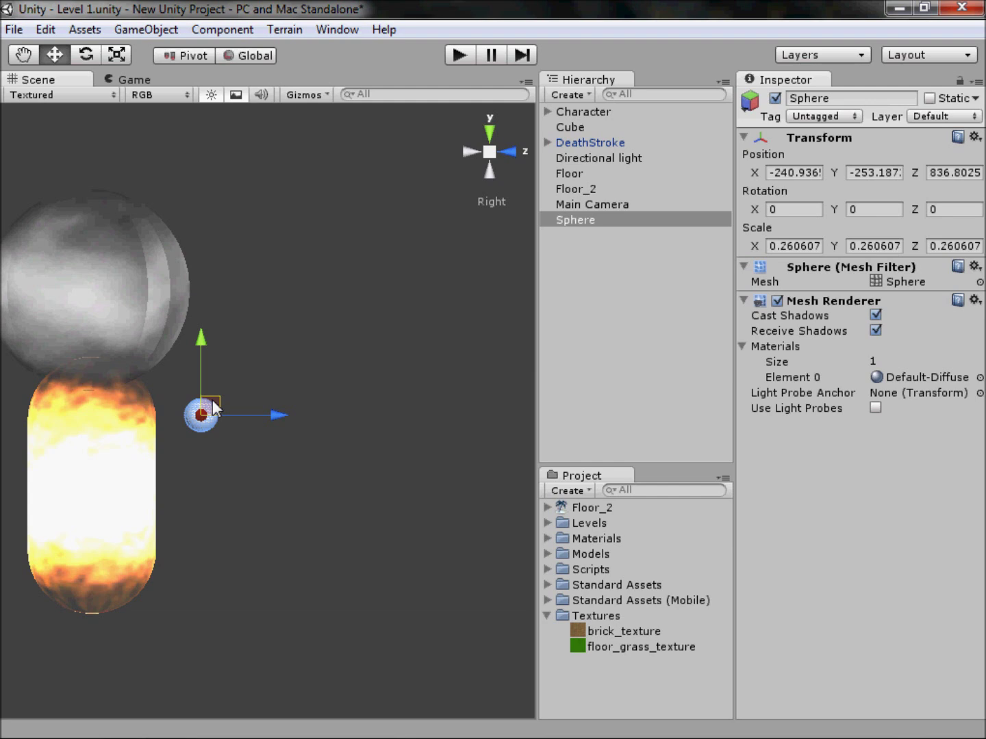
left_click_drag(212, 400, 261, 410)
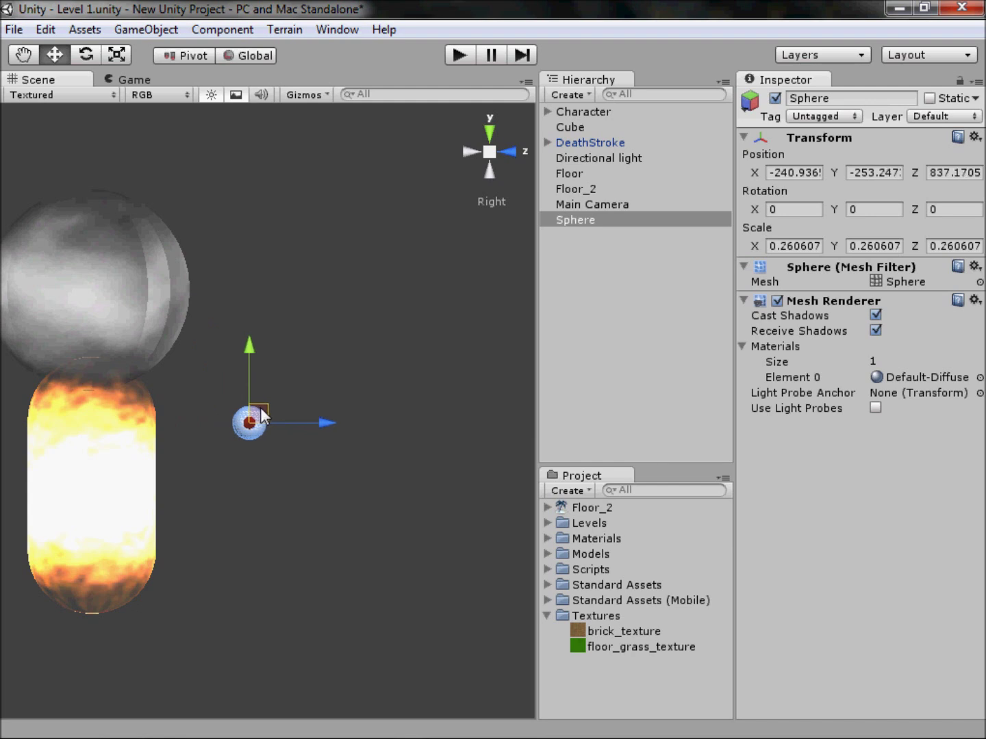
Rescale the sphere back to a small 0.252584 uniform scale and deselect it.
key("r")
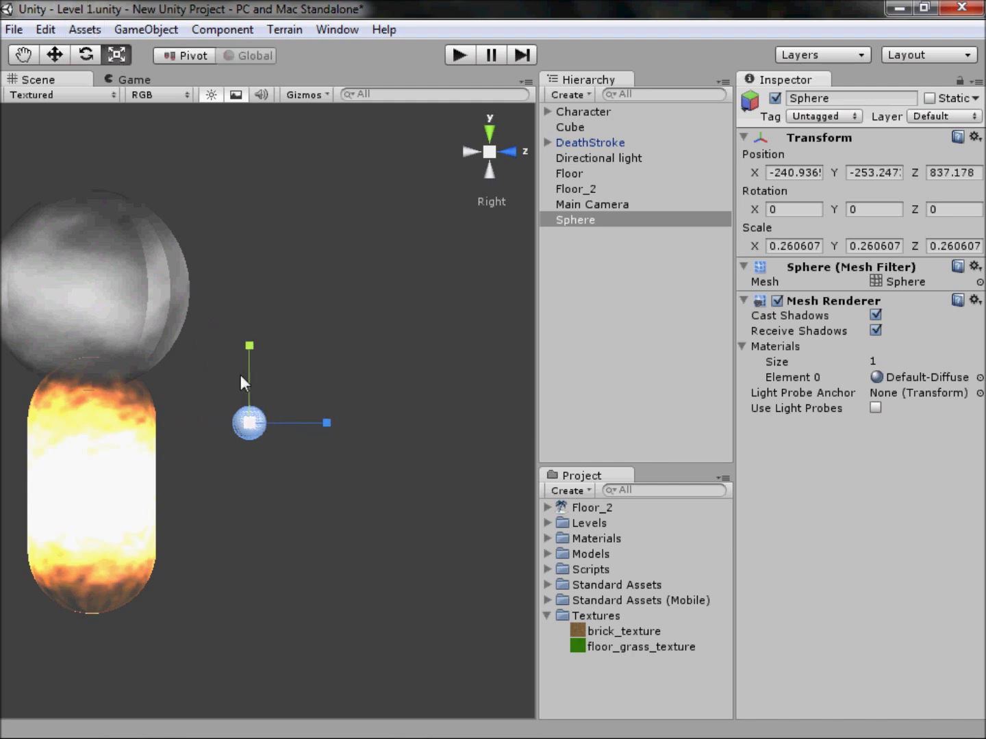
left_click_drag(248, 422, 328, 301)
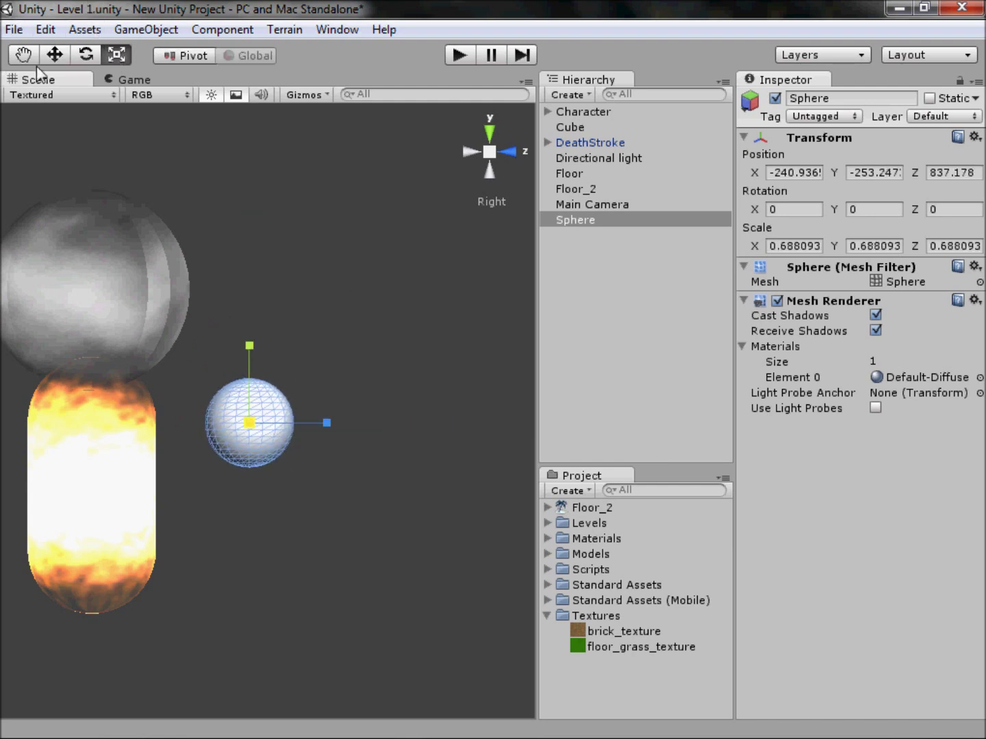
left_click(55, 54)
left_click_drag(277, 410, 252, 409)
left_click(117, 55)
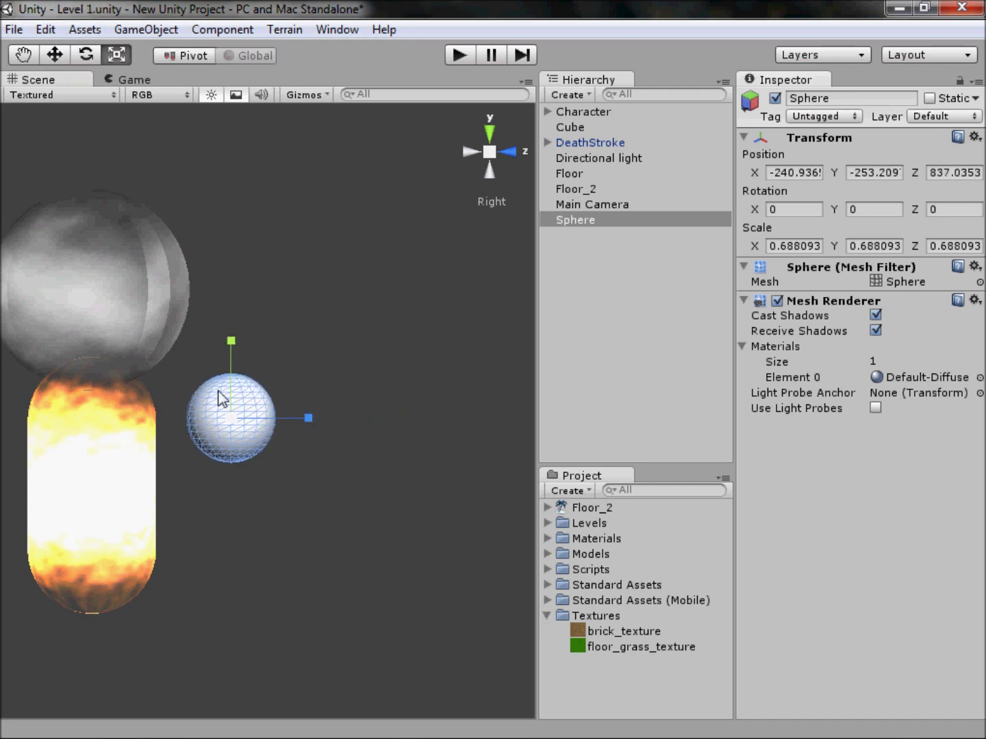
left_click_drag(234, 413, 211, 469)
left_click(469, 177)
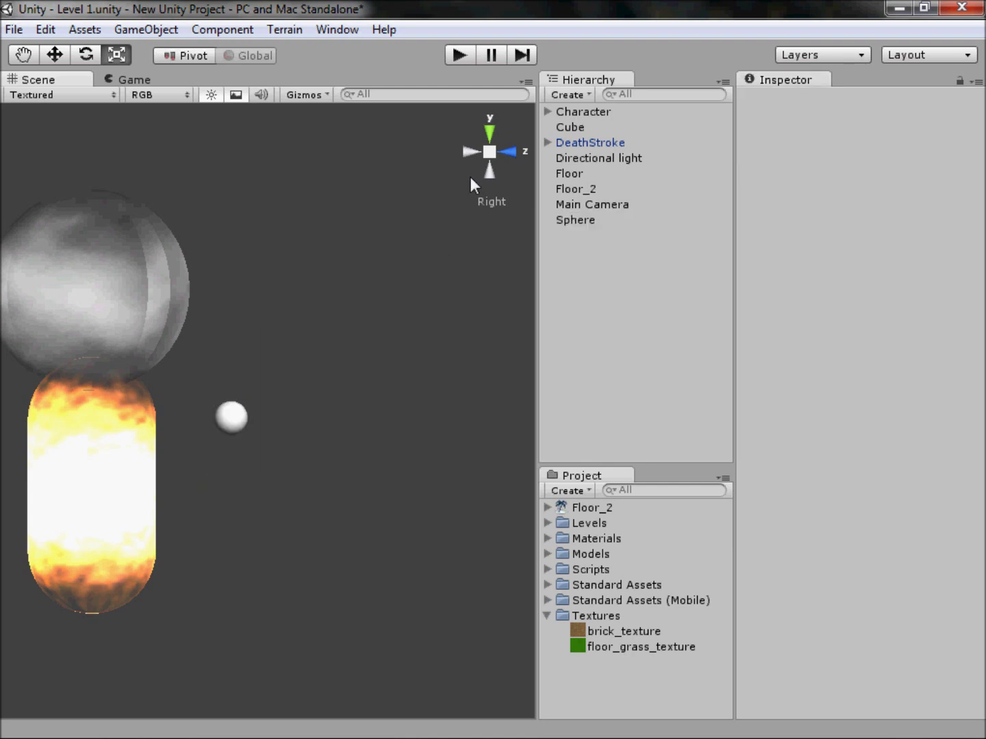
Rename the Sphere to bullet_SpawnPoint, parent it under Character, and start Play mode.
left_click(585, 216)
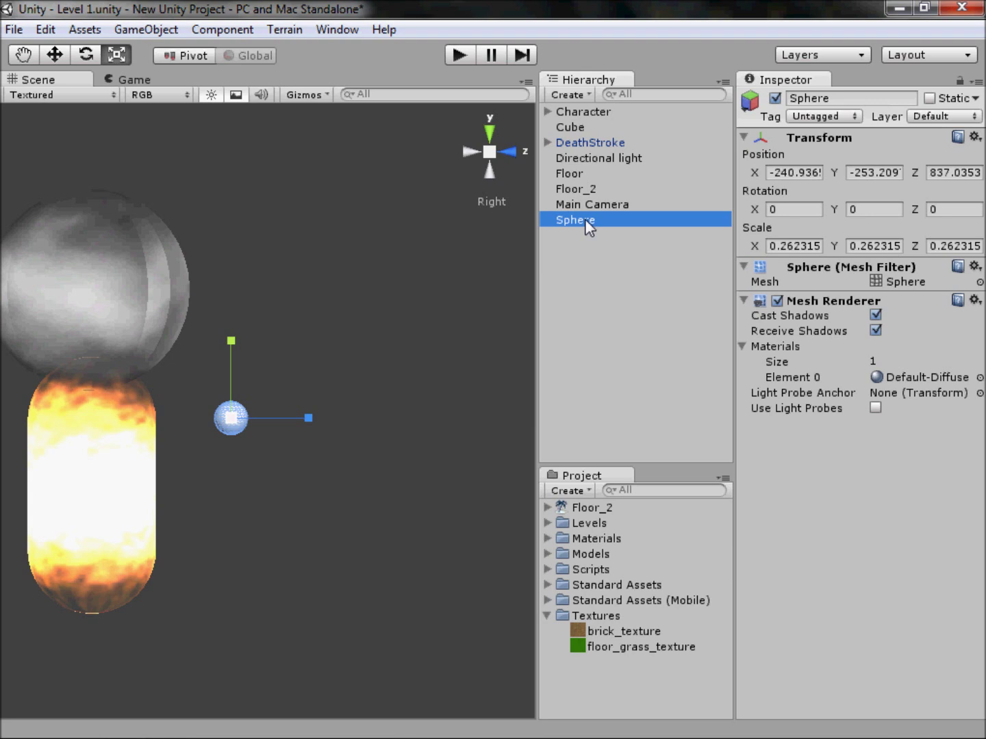
left_click(584, 218)
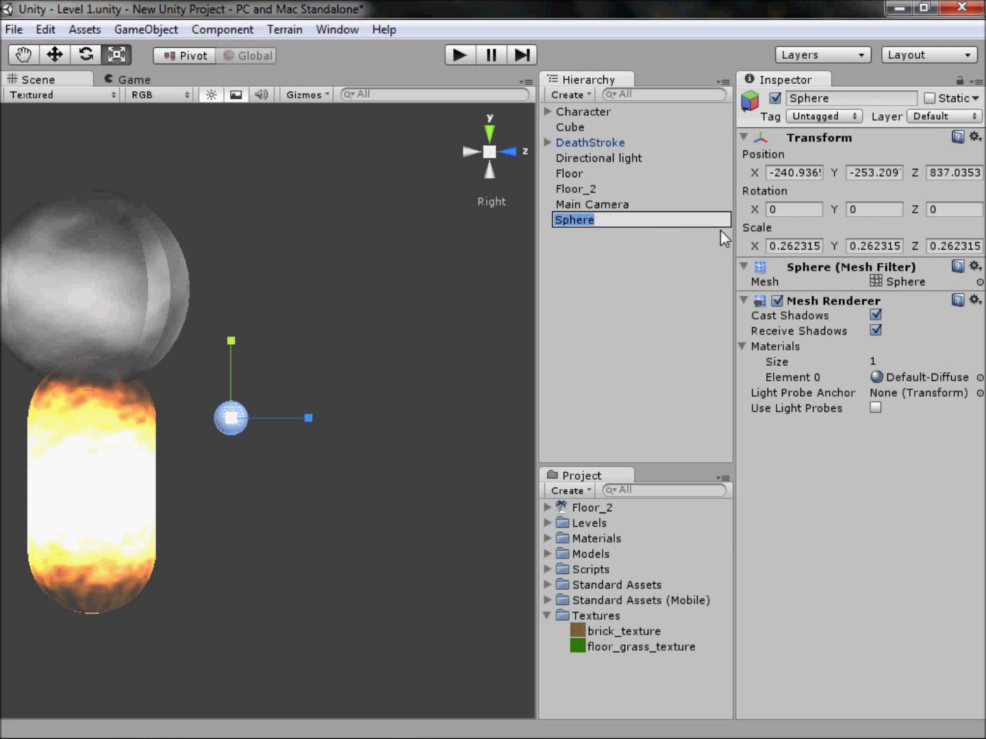
type("bullet_SpawnPoint")
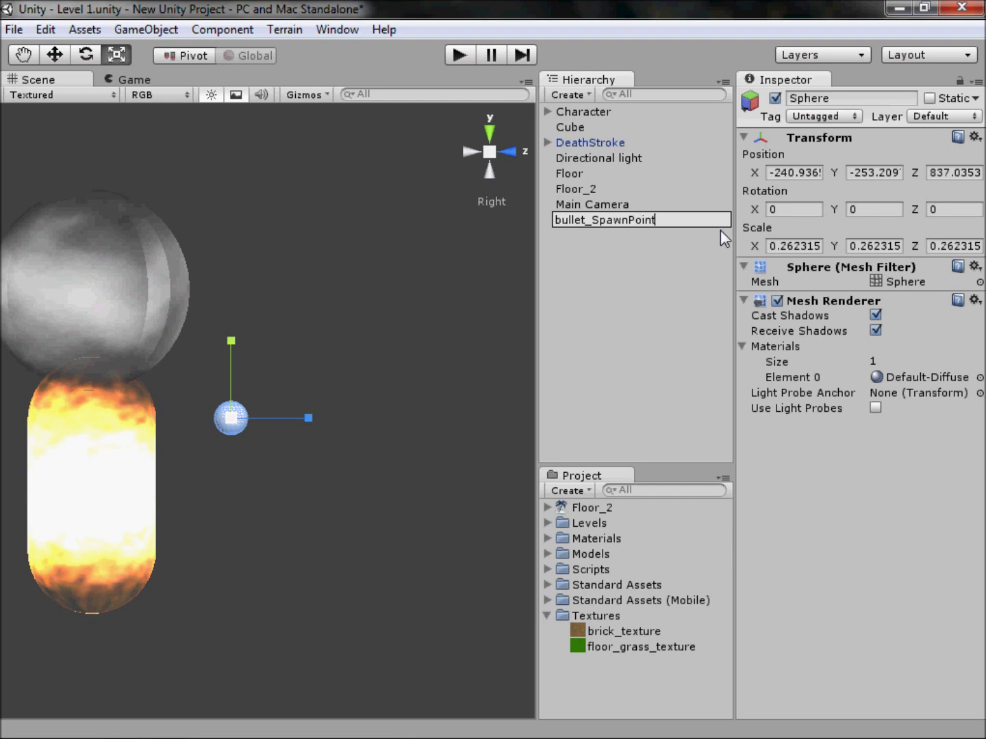
key("Return")
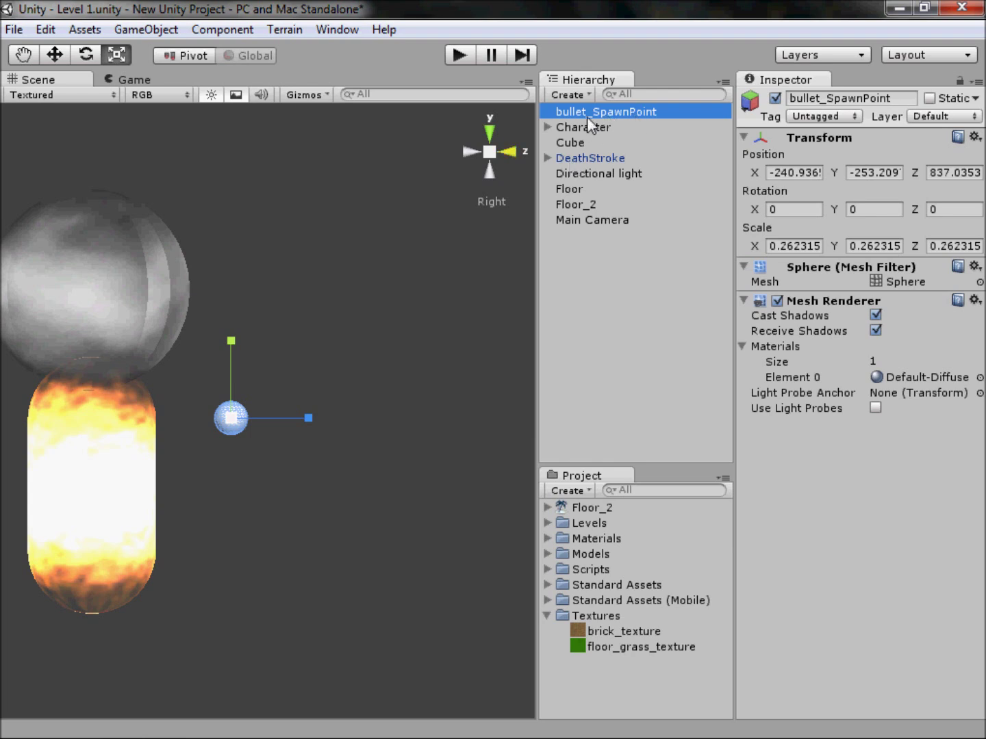
left_click_drag(585, 109, 594, 127)
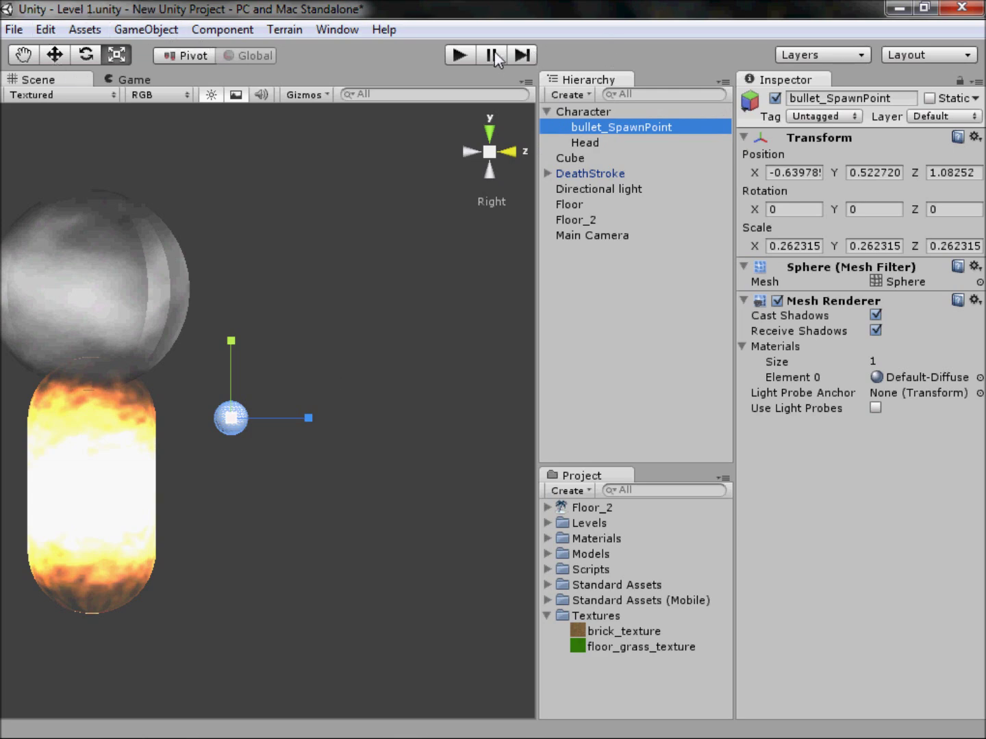
left_click(452, 58)
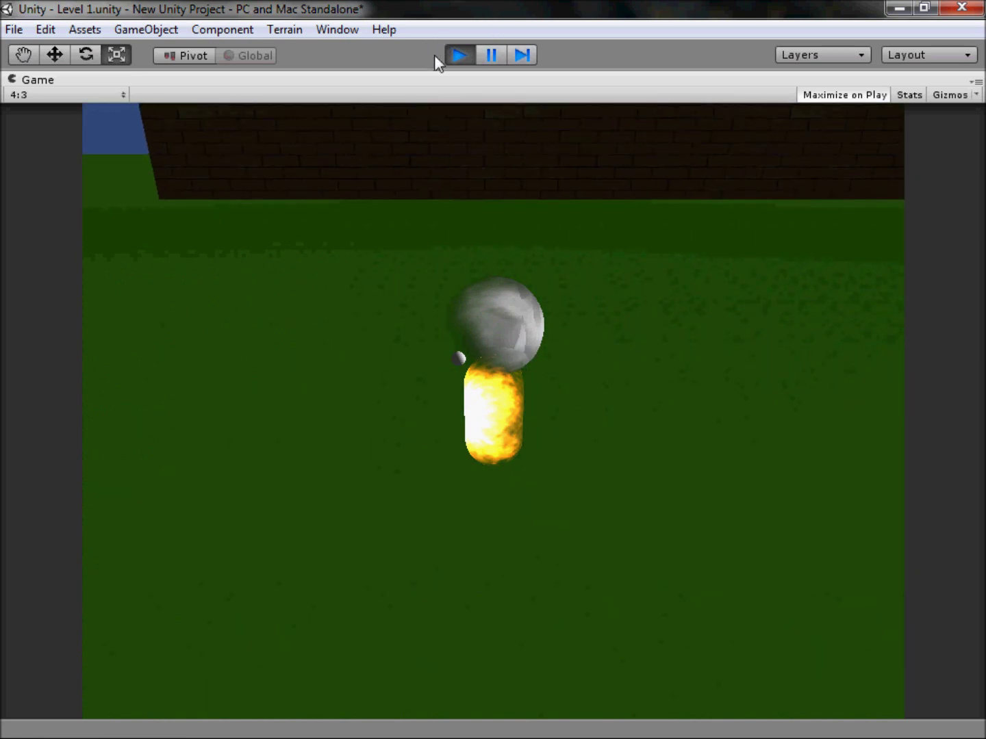
Stop and rerun the play test, collapse Textures, then select bullet_SpawnPoint in the Scene.
left_click(457, 59)
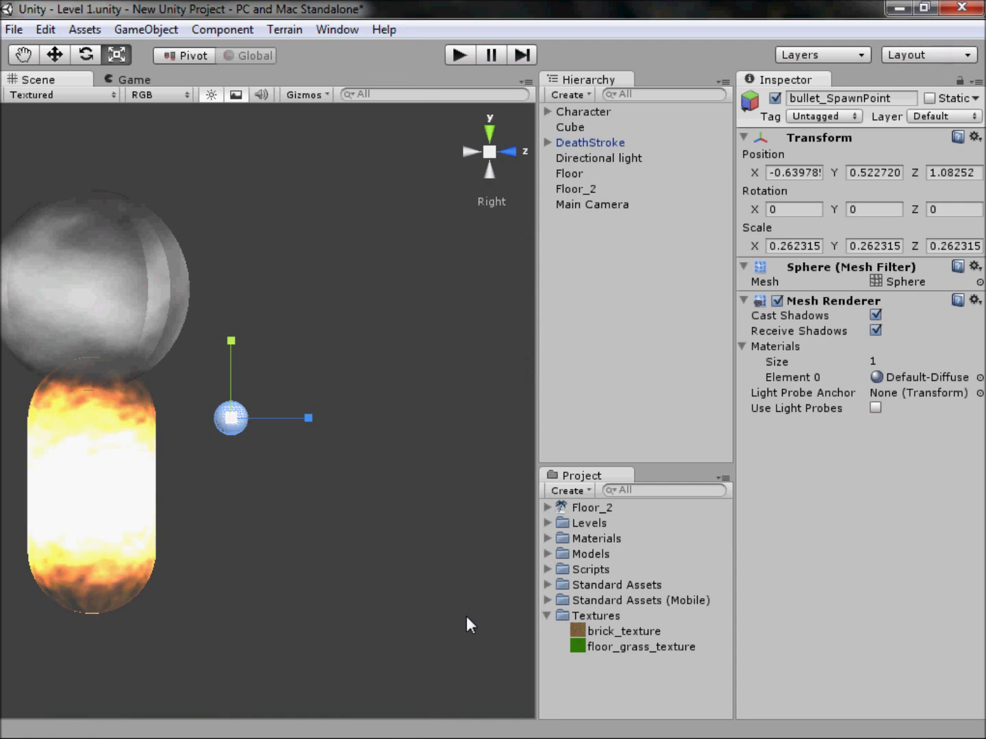
left_click(467, 58)
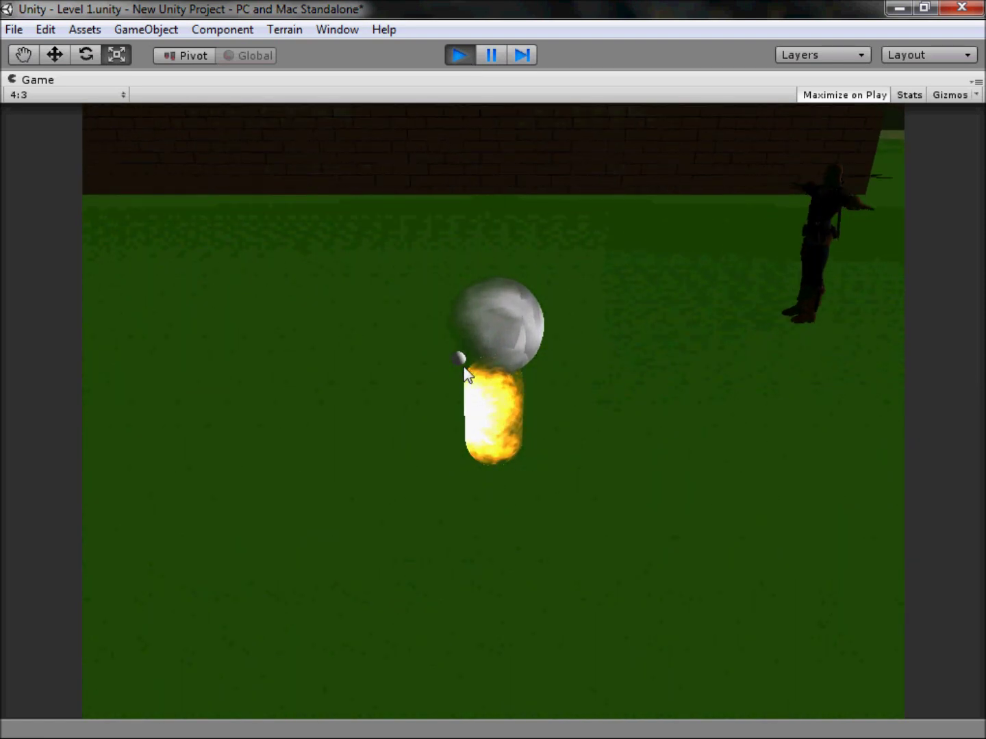
left_click(459, 55)
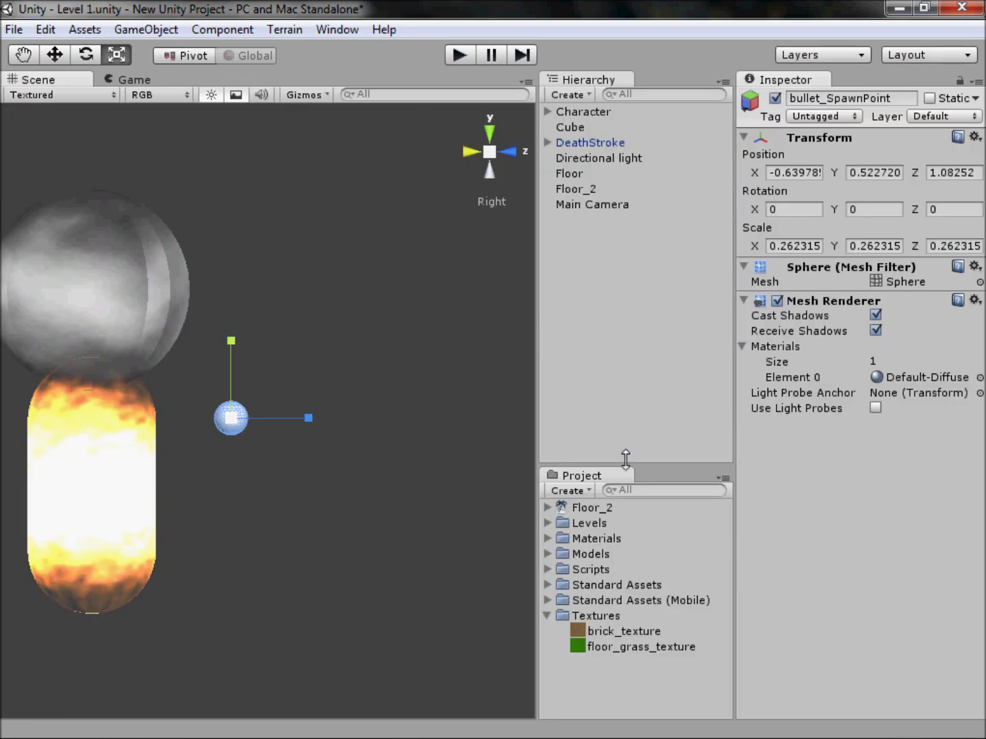
left_click(546, 615)
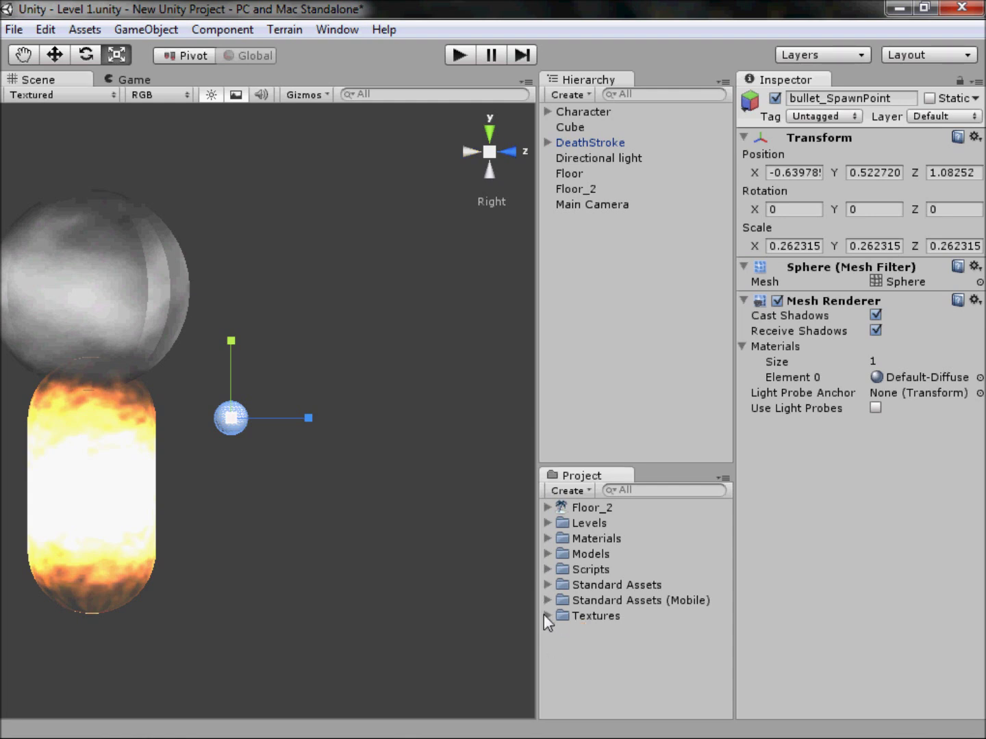
left_click(334, 392)
middle_click_drag(301, 441, 182, 404)
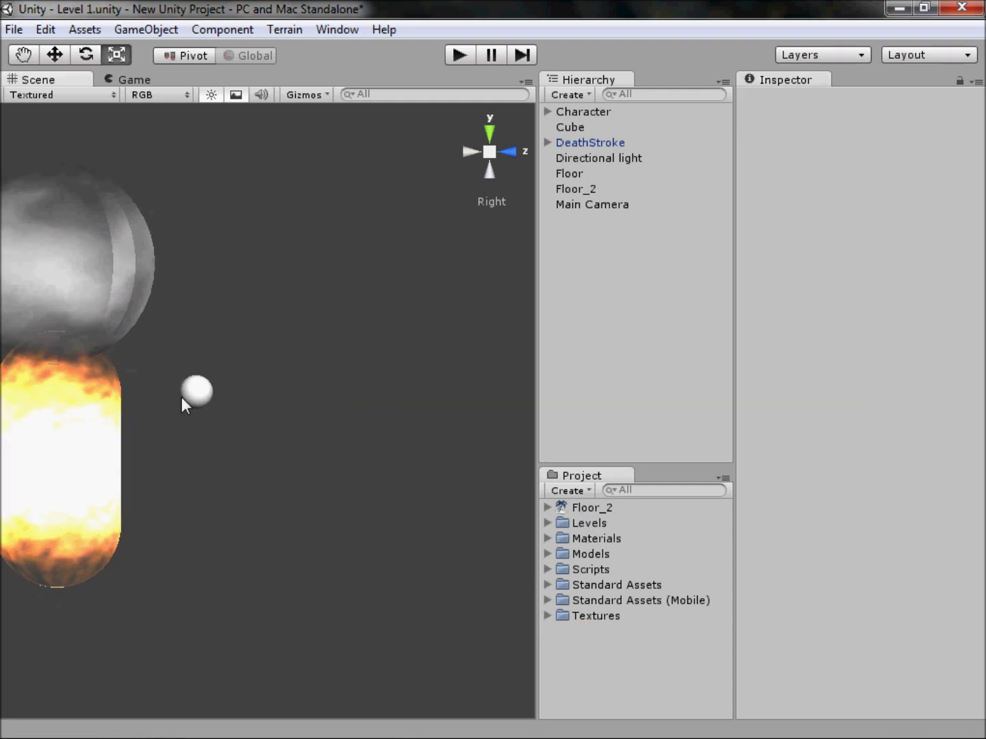
left_click(198, 395)
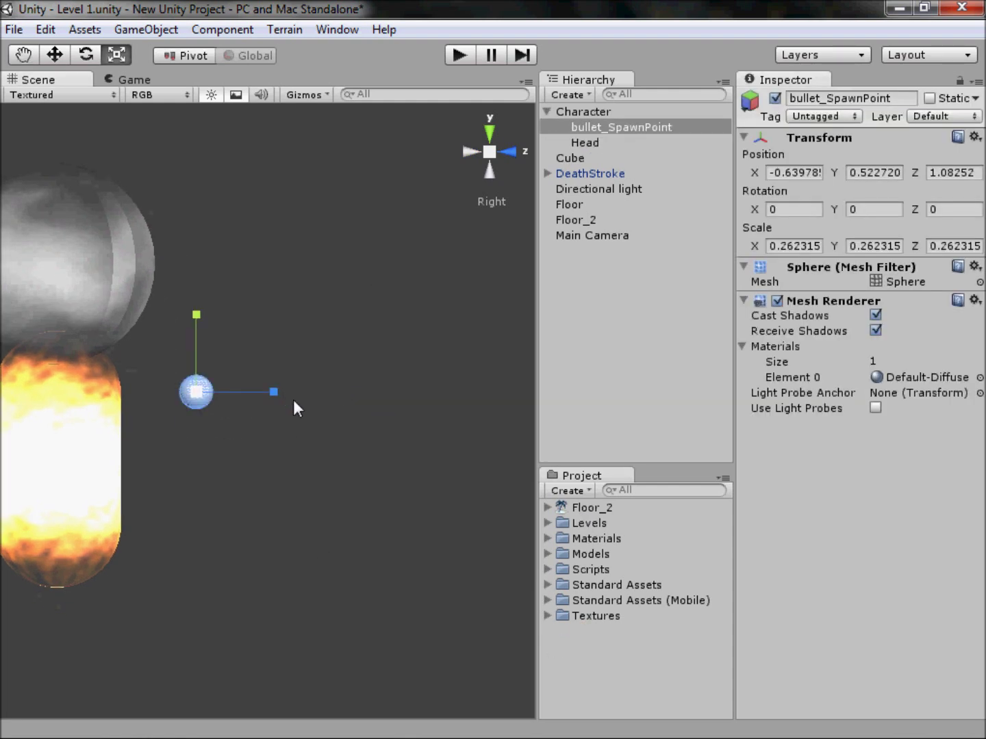
Duplicate bullet_SpawnPoint in the Hierarchy and rename the copy Fireball.
right_click(625, 128)
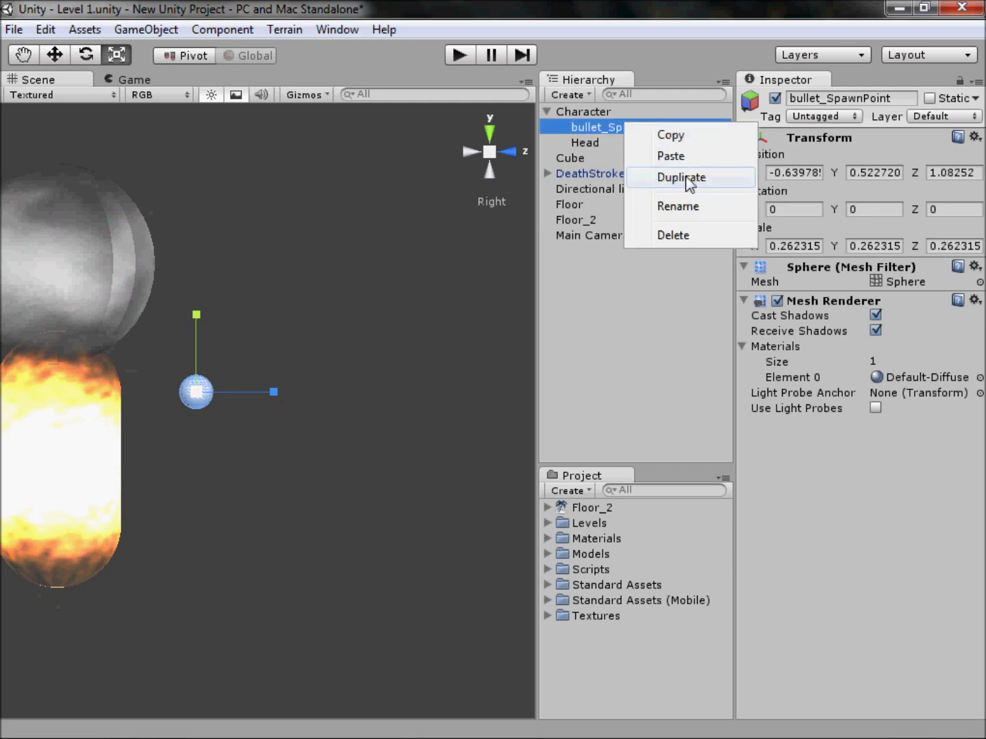
left_click(686, 182)
right_click(619, 141)
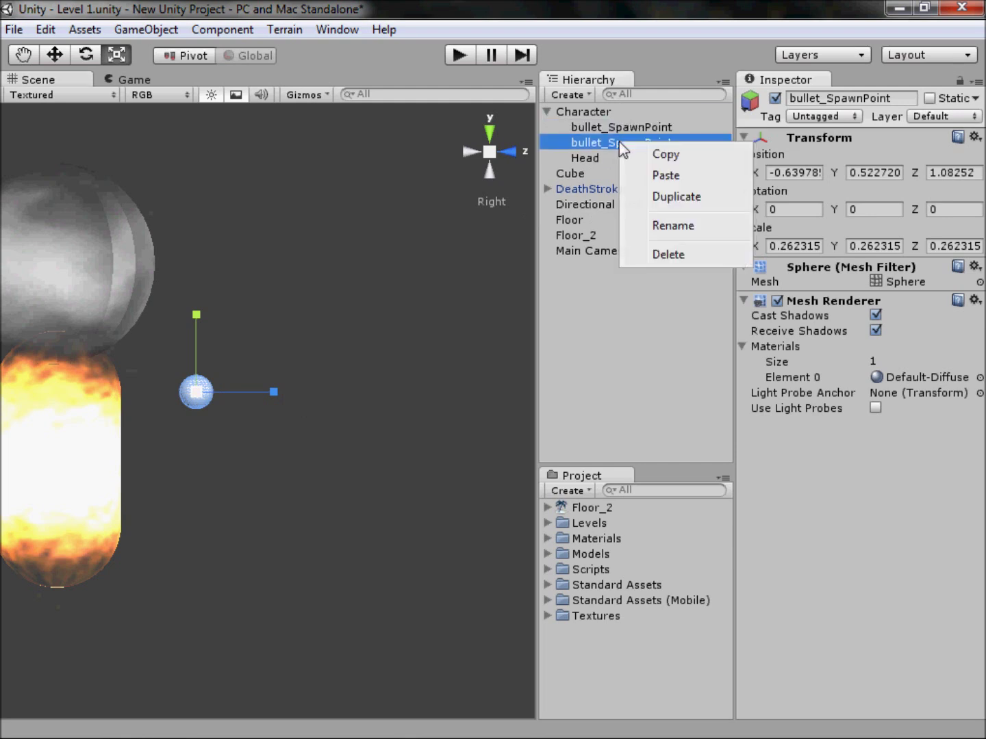
left_click(607, 143)
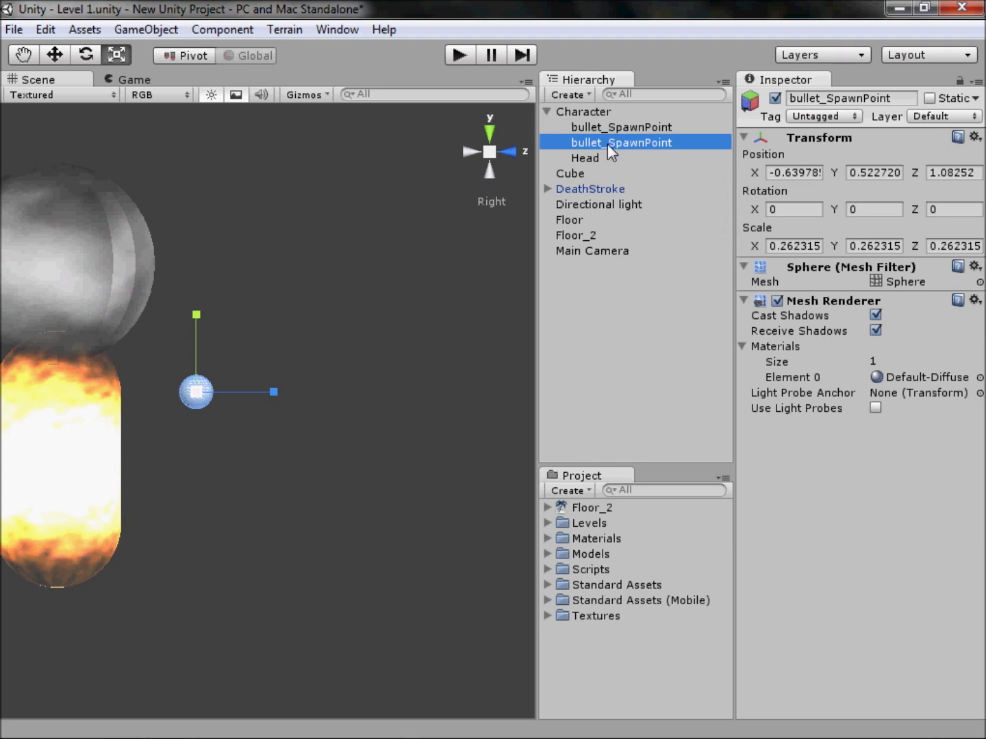
left_click(606, 142)
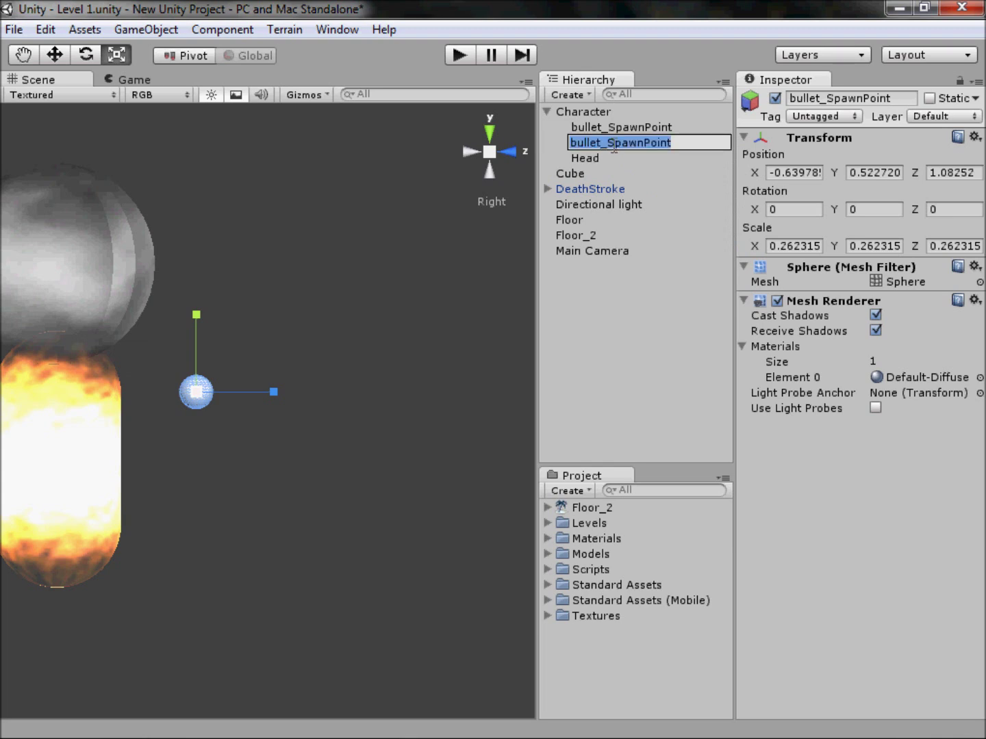
type("Fire")
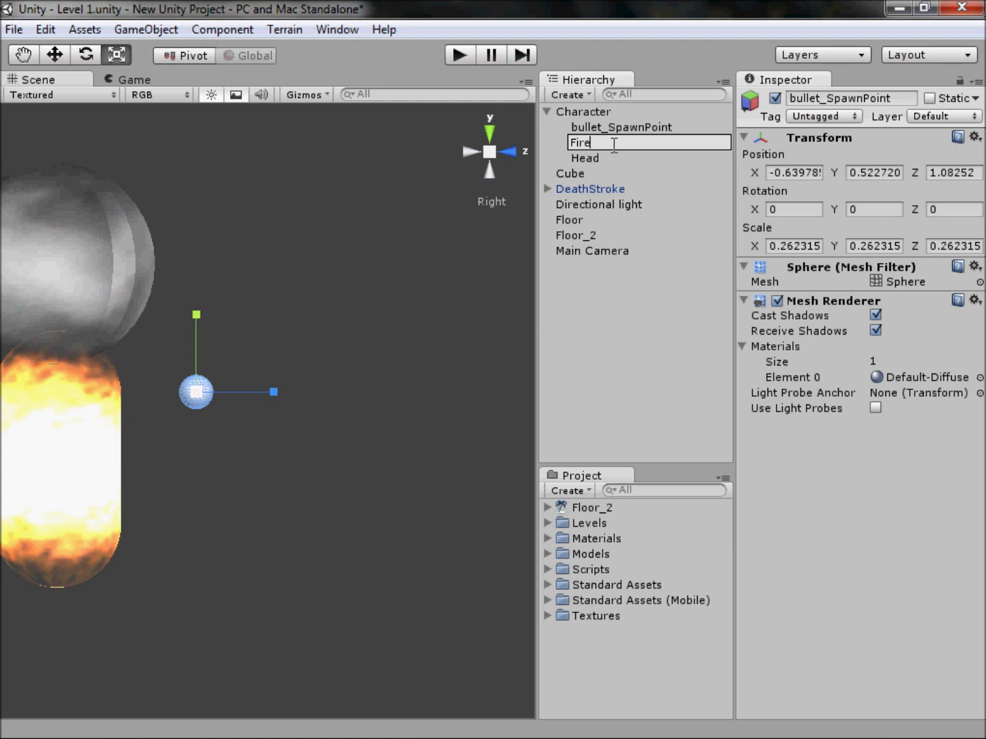
type("ball")
key("Return")
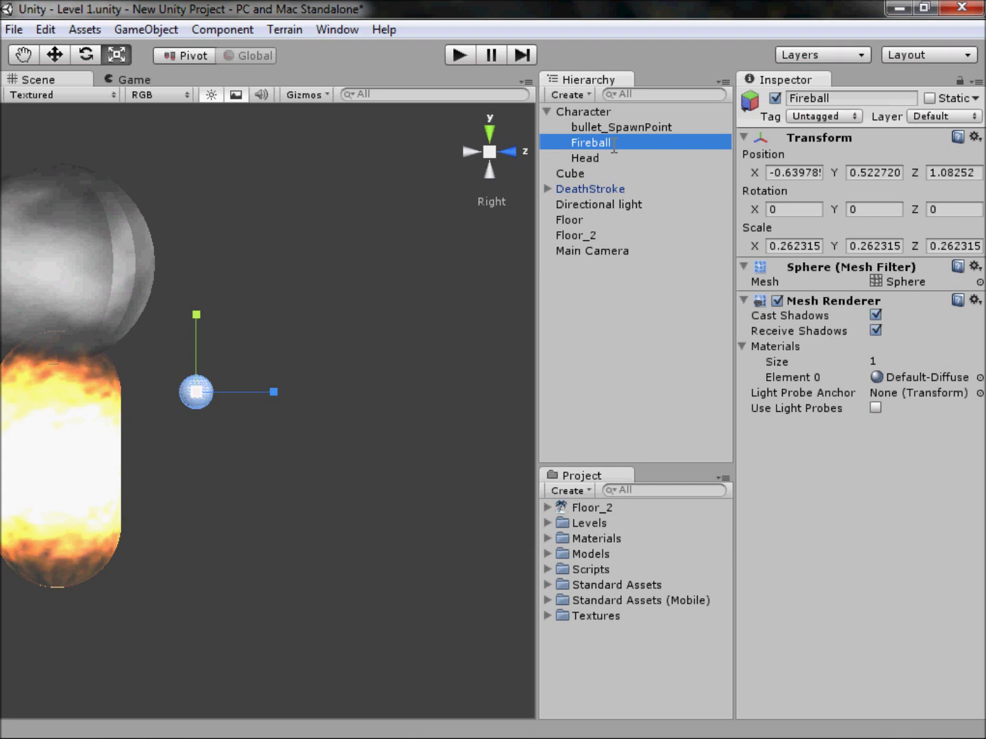
left_click(54, 56)
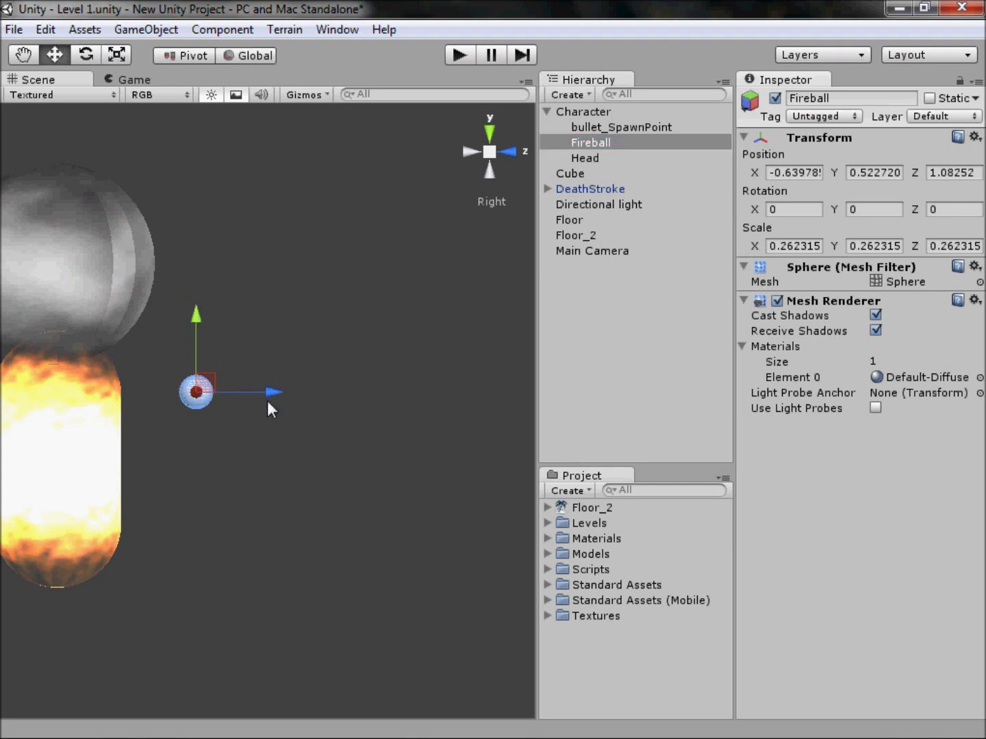
Push the Fireball forward along Z ahead of the spawn point.
left_click(268, 408)
left_click(195, 391)
left_click_drag(253, 394, 486, 368)
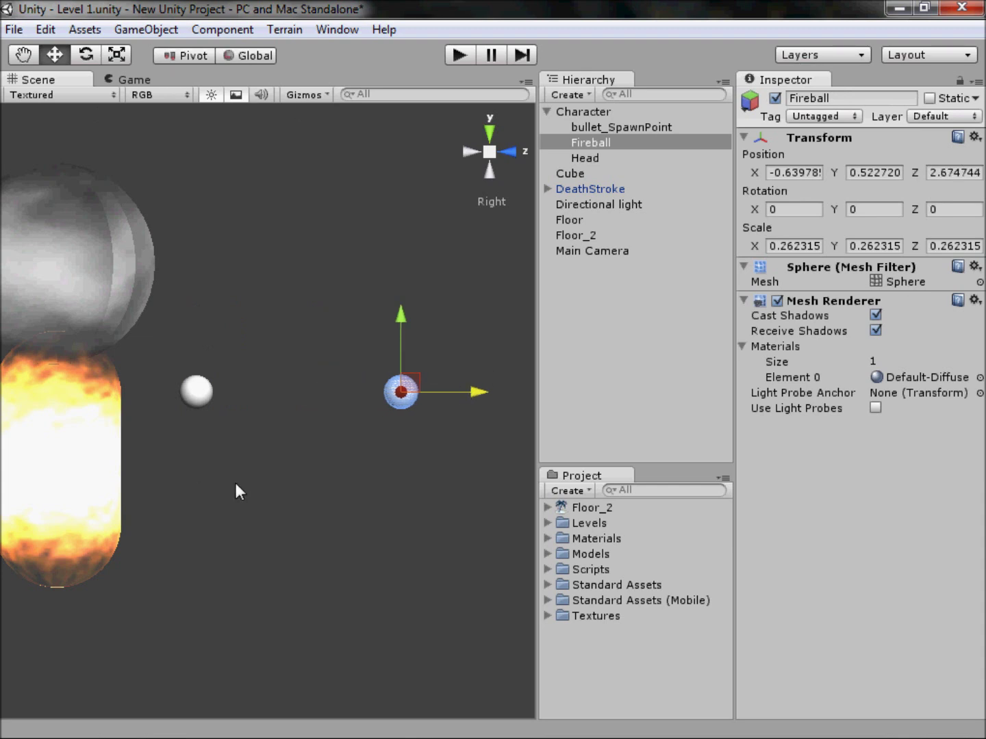
Enlarge the Fireball to about 0.6 scale, nudge it to Z 2.47, and frame it.
left_click(117, 55)
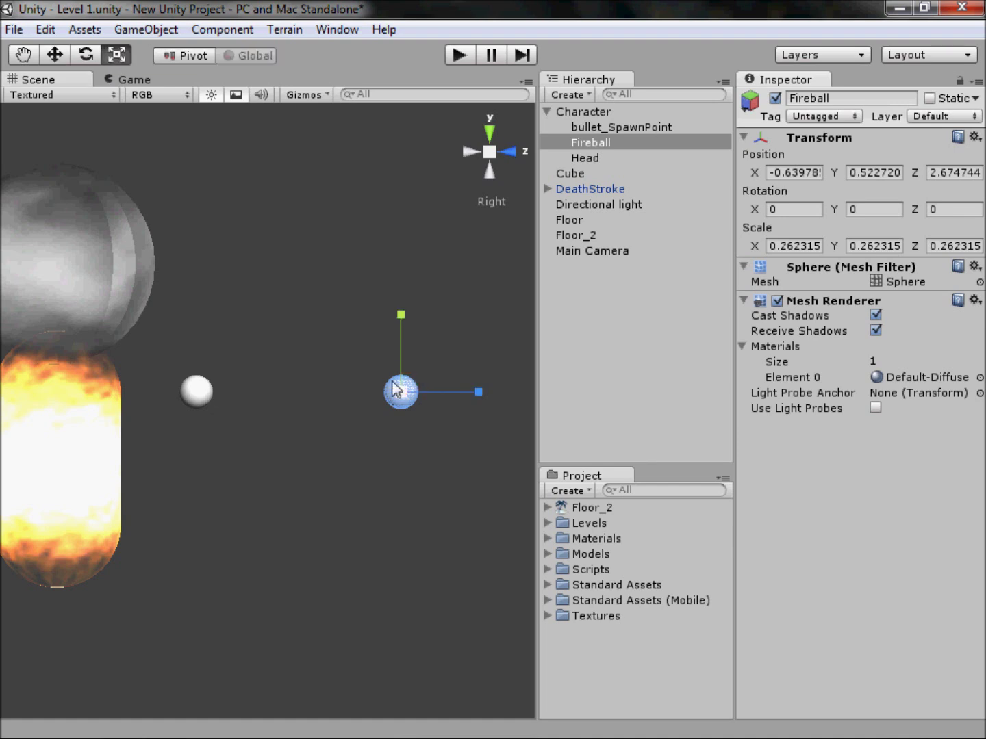
left_click_drag(404, 394, 448, 308)
key("Right")
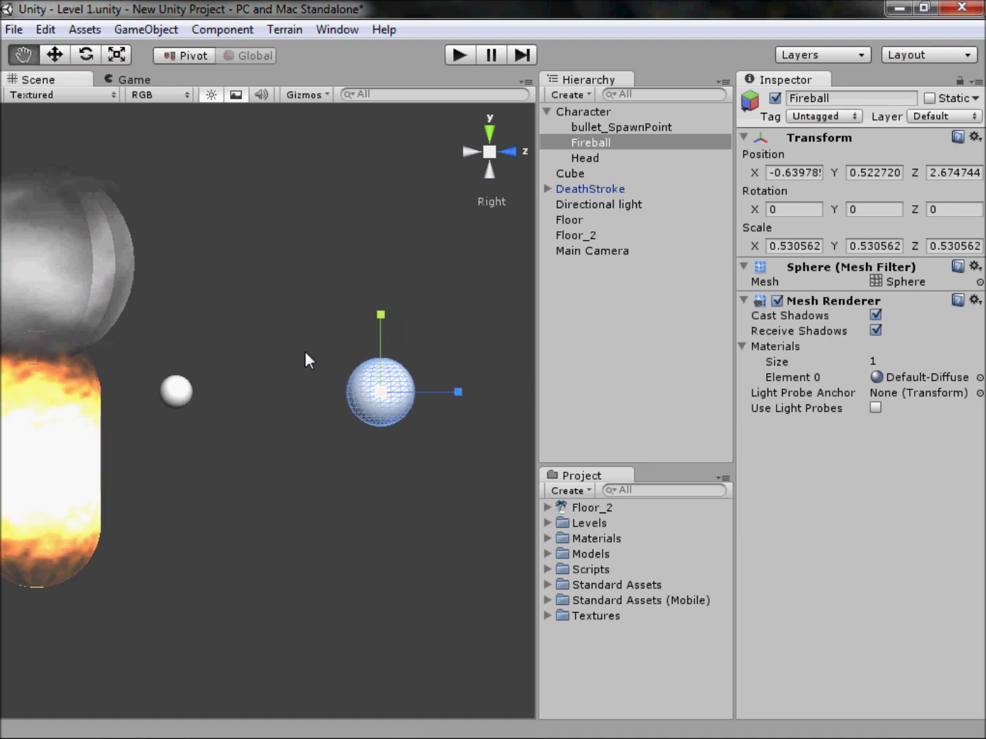
mouse_move(354, 392)
left_mouse_down()
mouse_move(368, 371)
mouse_move(358, 390)
left_mouse_up()
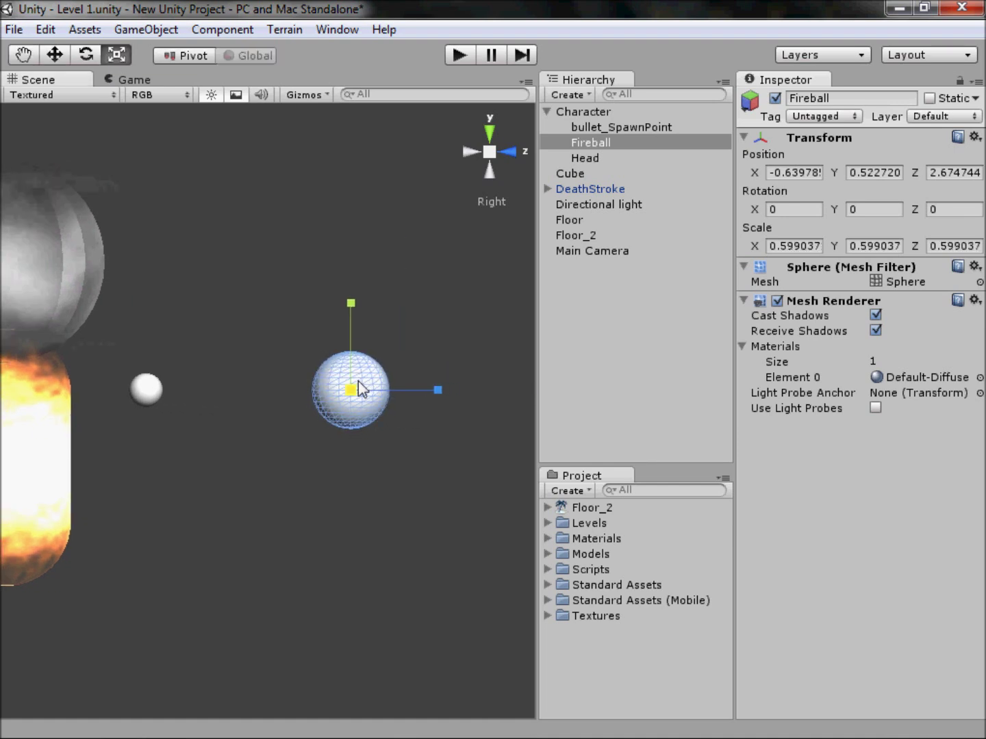
left_click(56, 59)
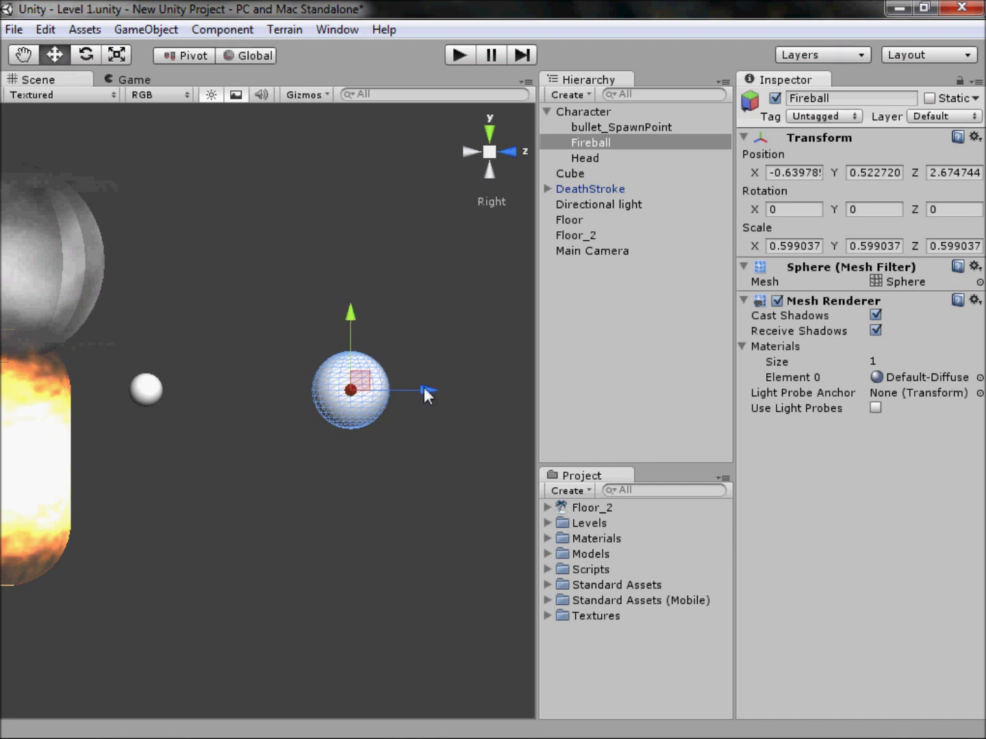
mouse_move(426, 393)
left_mouse_down()
mouse_move(213, 392)
mouse_move(412, 388)
left_mouse_up()
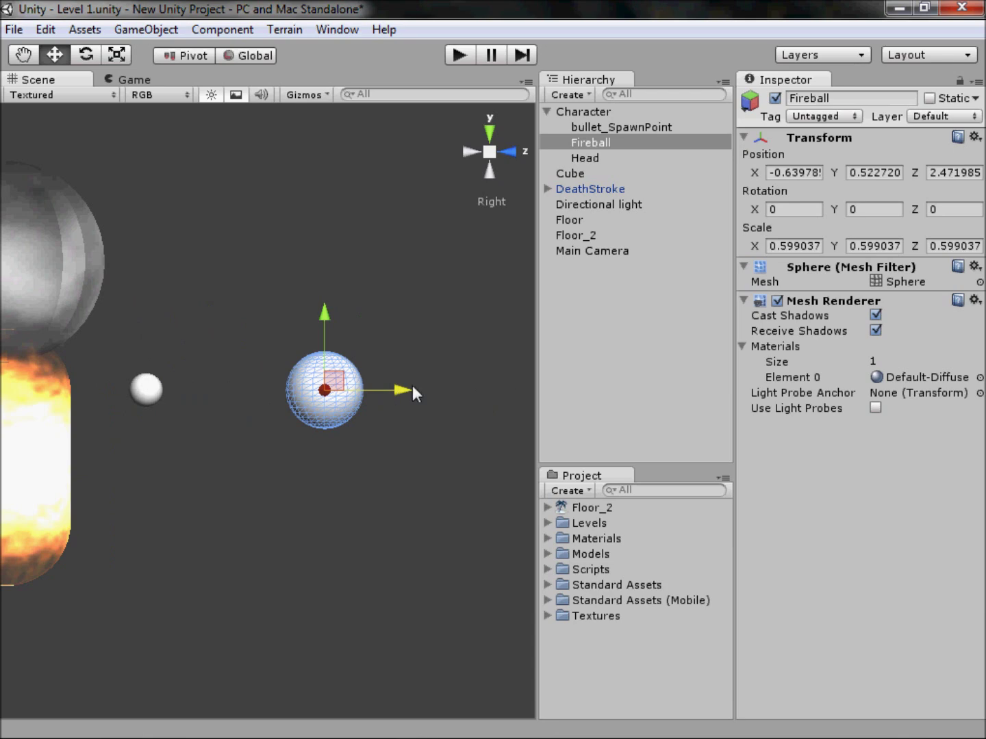
key("f")
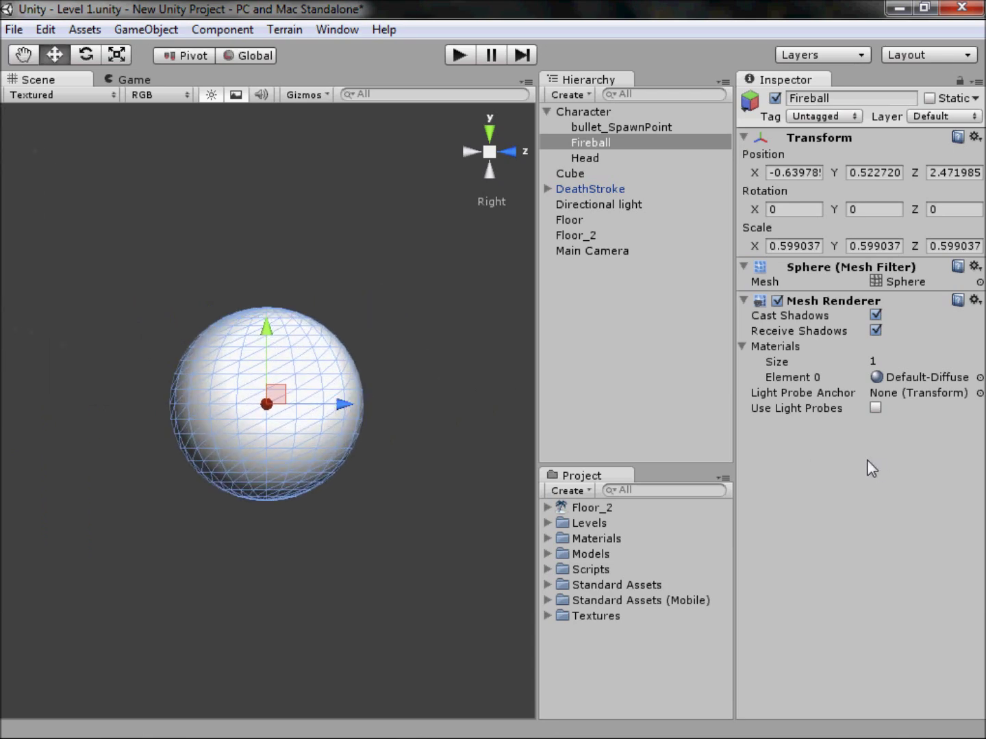
left_click(980, 379)
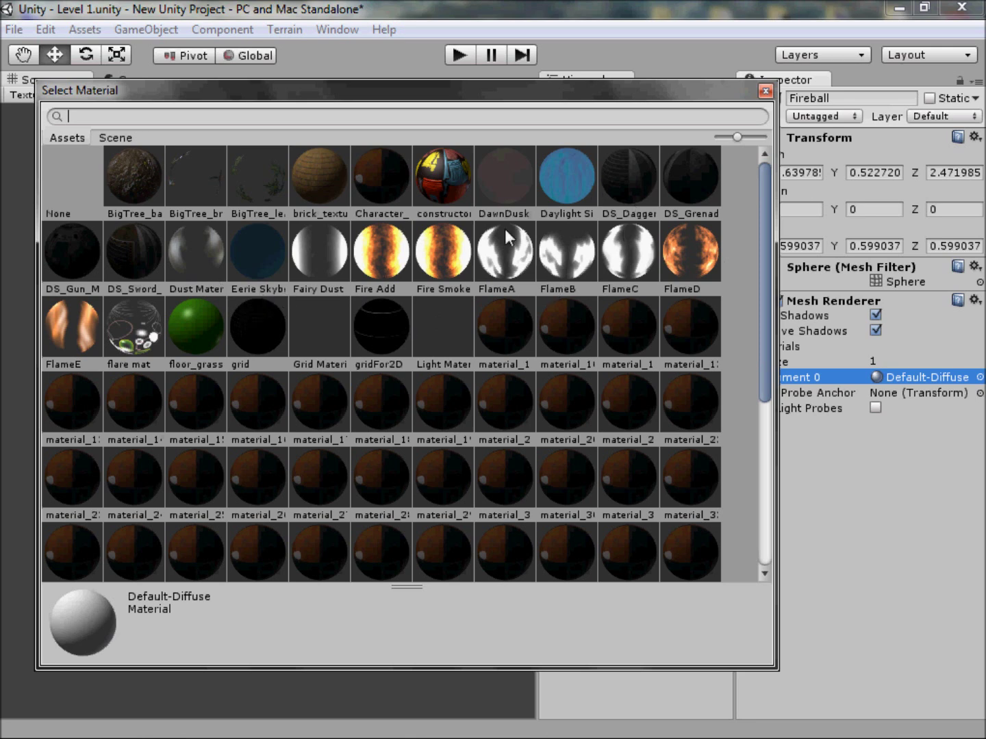
Apply the FlameD material to the Fireball and orbit around it.
double_click(715, 256)
left_click(370, 318)
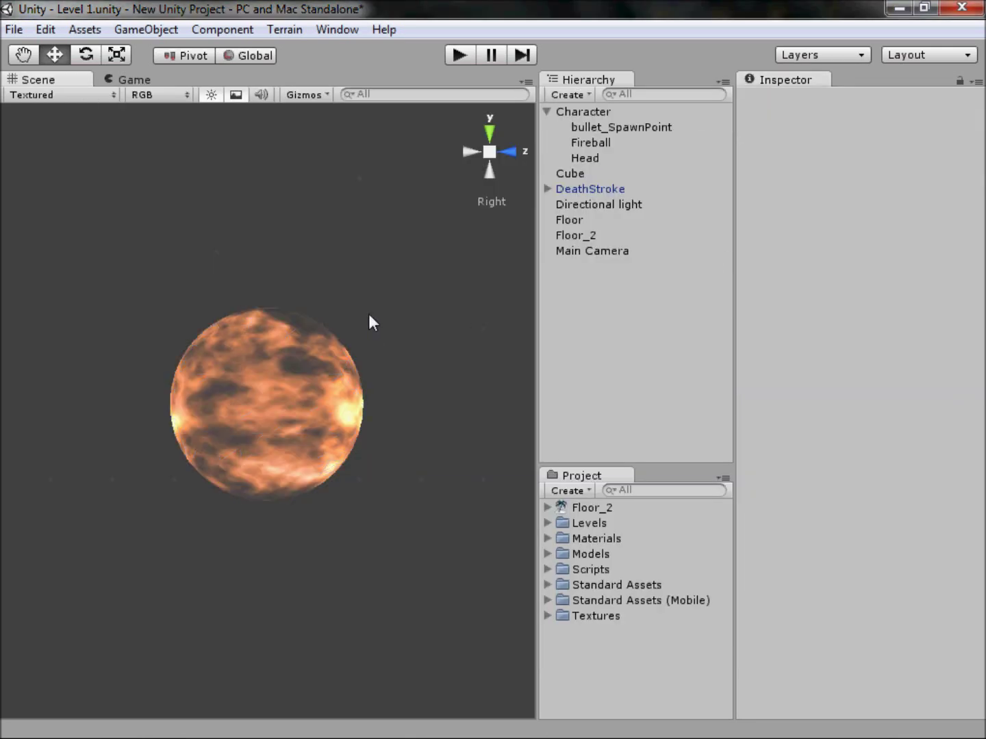
left_click_drag(493, 154, 436, 238, "alt")
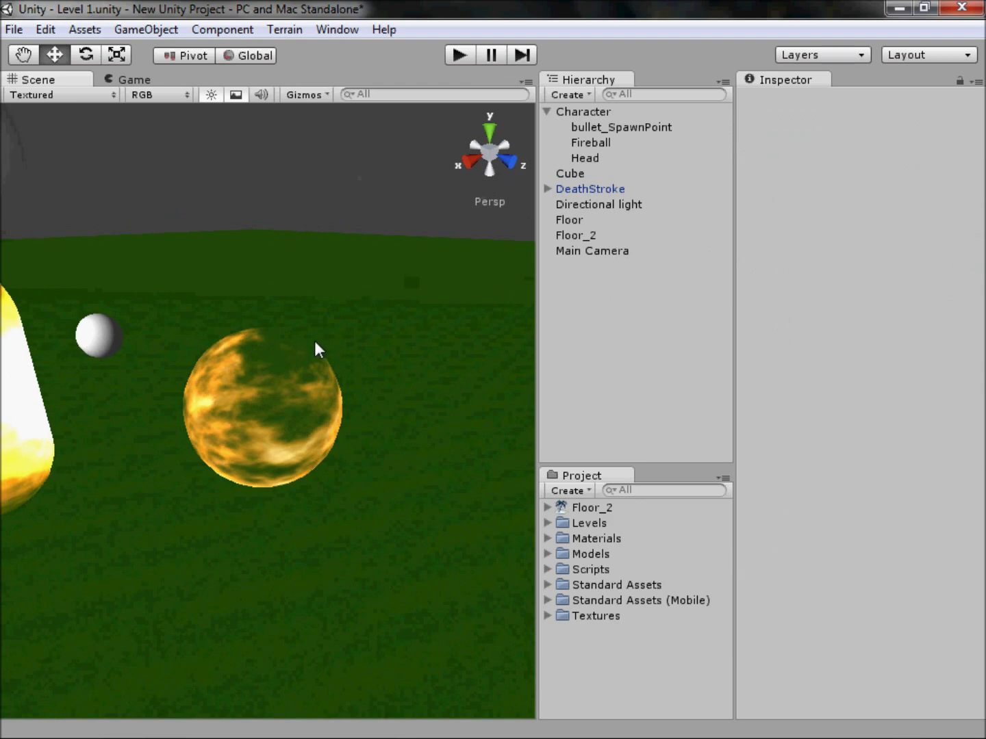
left_click_drag(339, 367, 316, 389, "alt")
left_click(316, 390)
left_click_drag(236, 433, 460, 240, "alt")
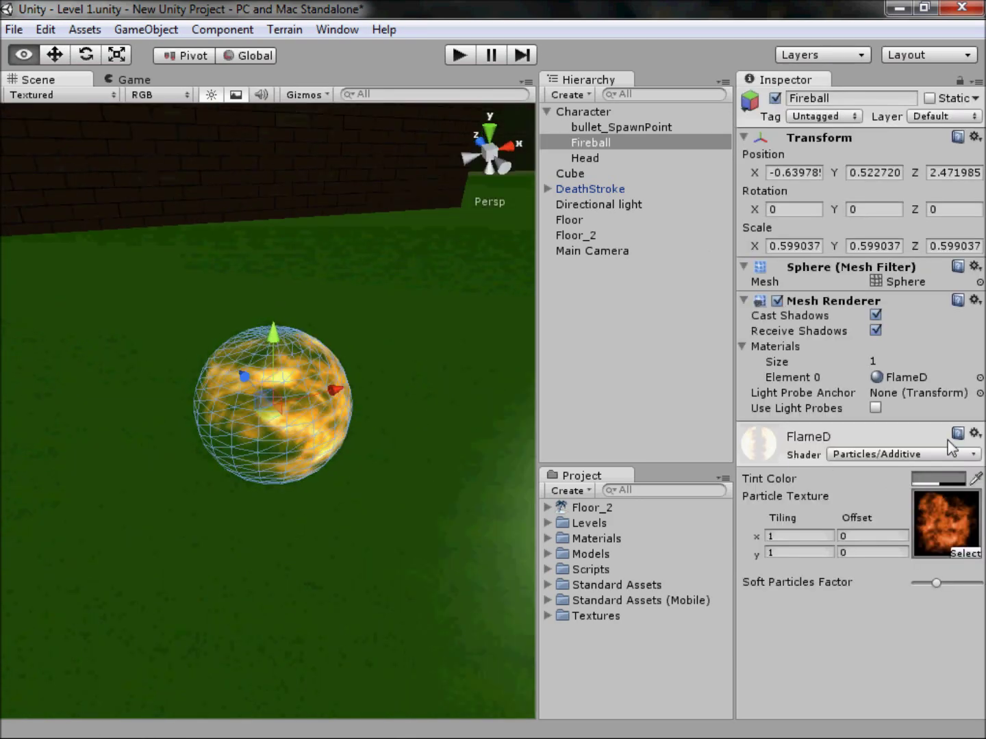
left_click(459, 240)
left_click_drag(403, 430, 287, 406, "alt")
left_click(287, 407)
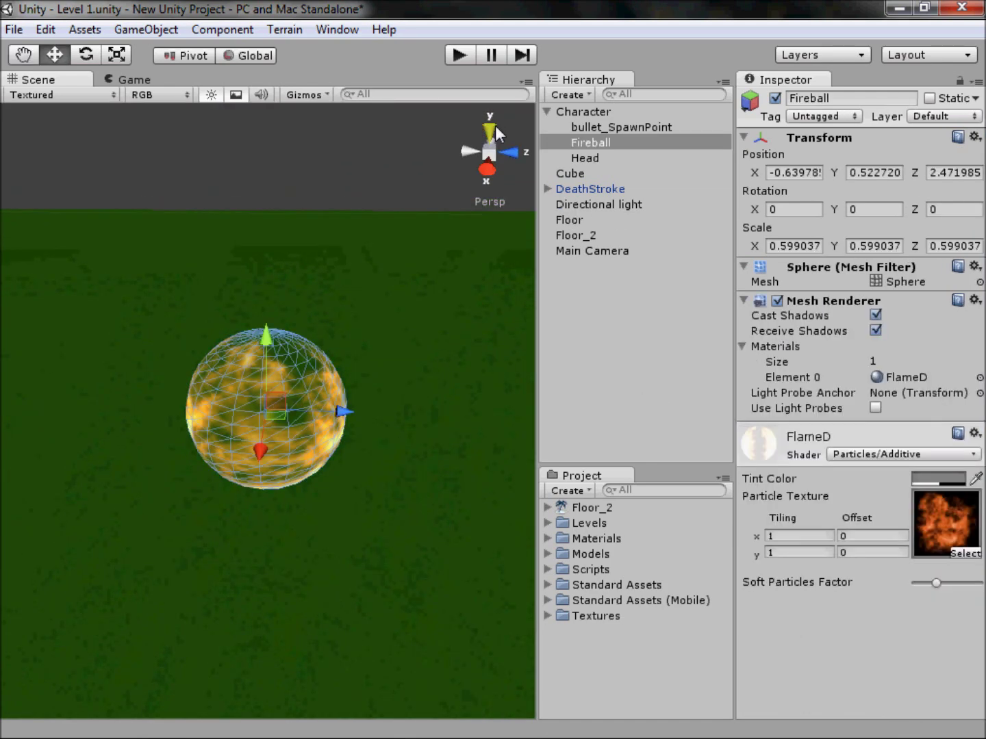
From the Top view, rotate the Fireball around its Y axis.
left_click(489, 130)
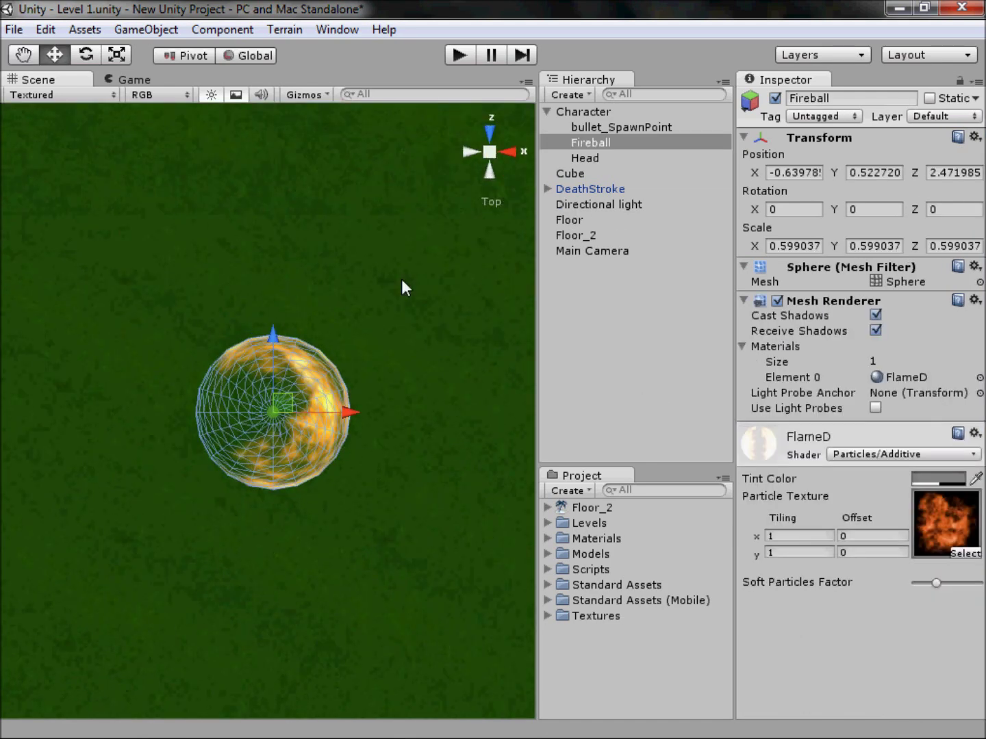
left_click(85, 56)
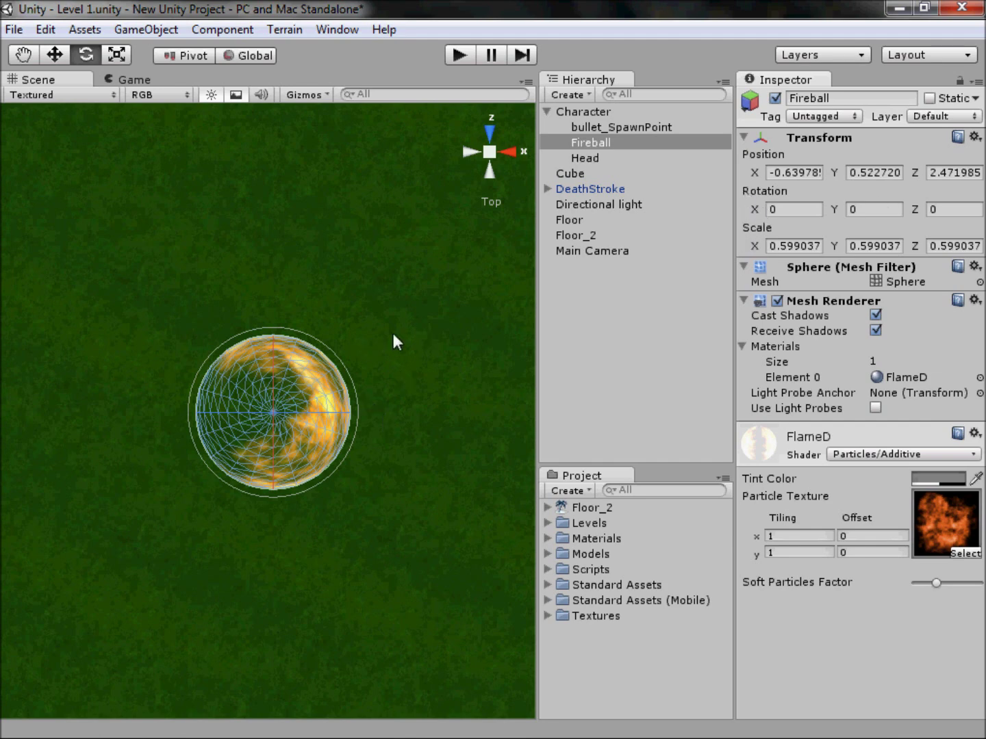
left_click_drag(345, 386, 254, 199)
left_click_drag(421, 166, 236, 121, "alt")
left_click(301, 249)
left_click_drag(301, 248, 315, 434, "alt")
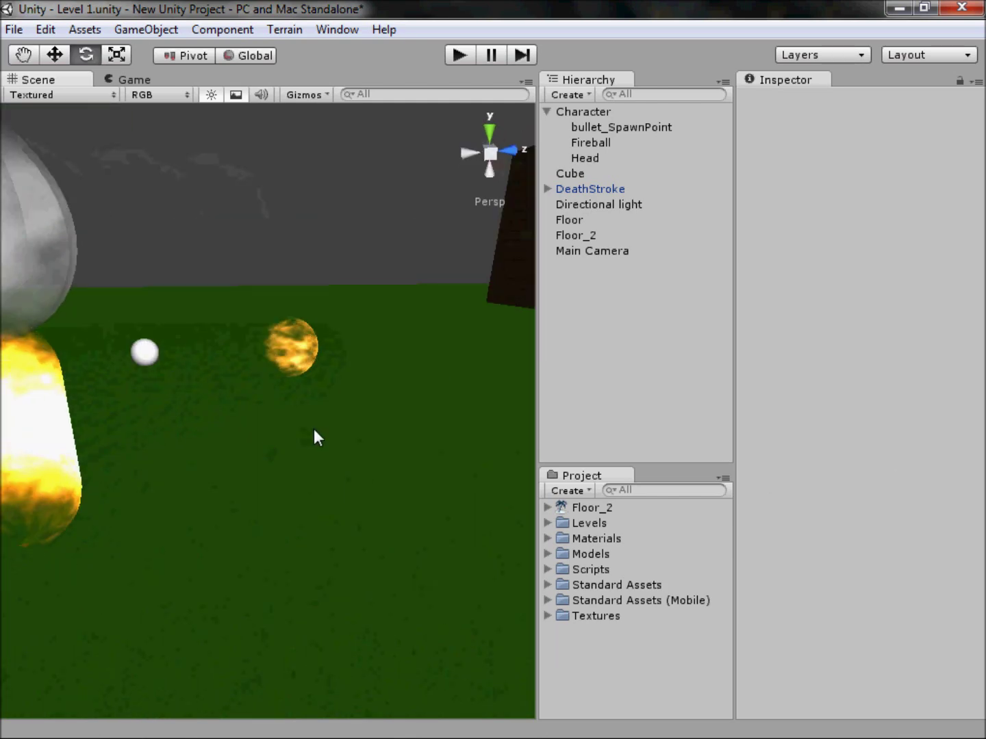
Add a Sphere Collider to the Fireball from Component > Physics.
left_click(597, 128)
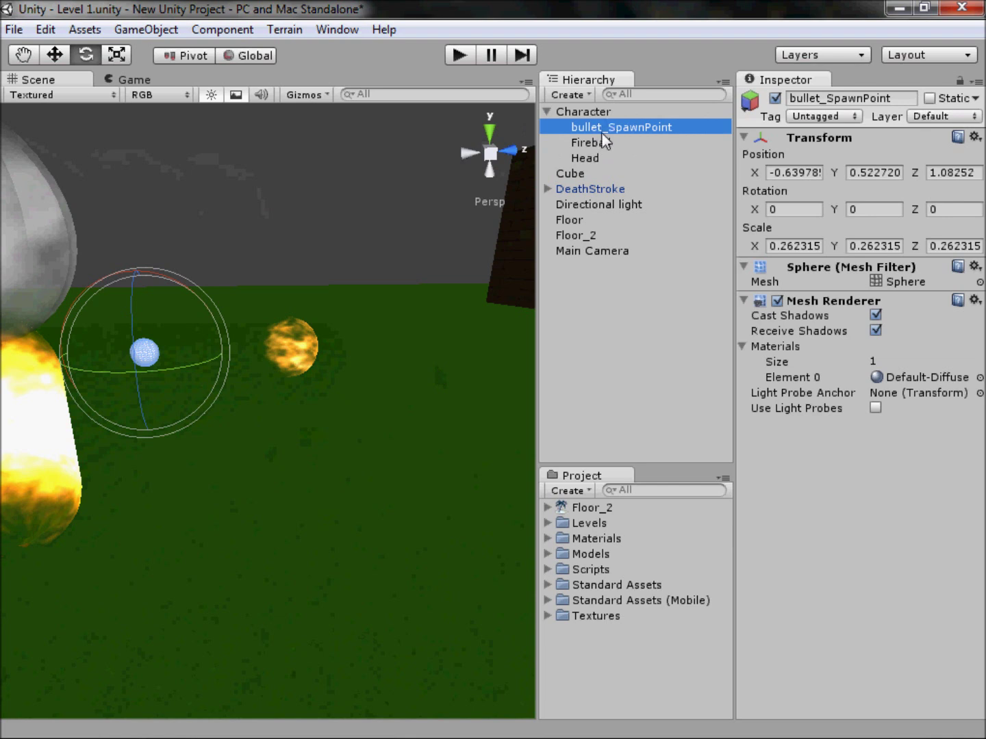
left_click(601, 142)
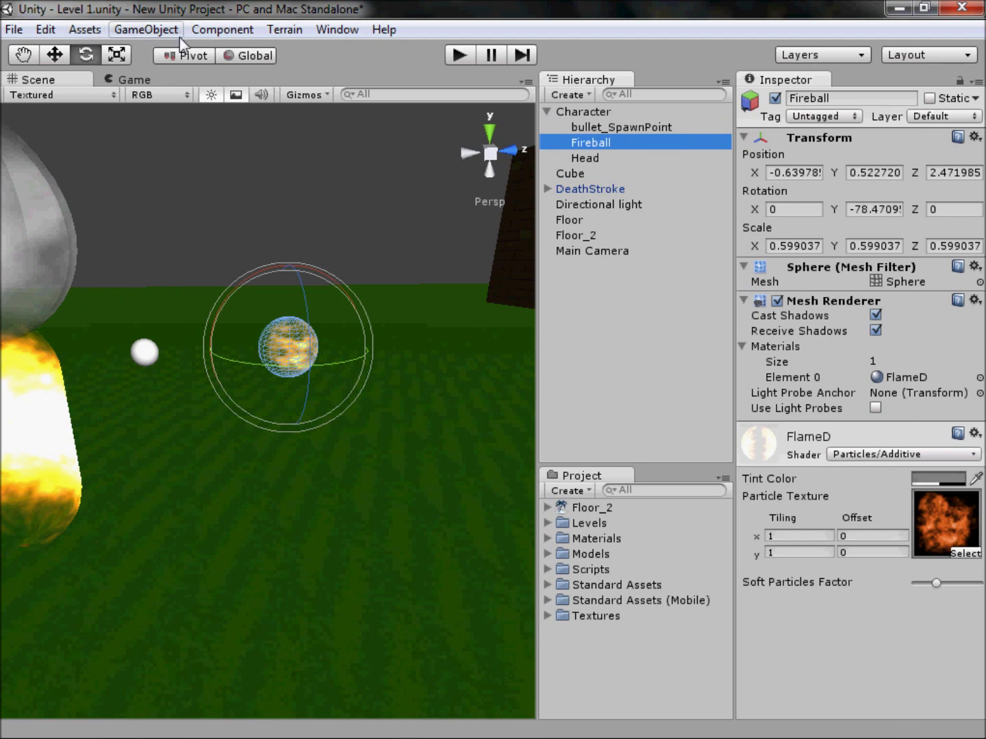
left_click(222, 29)
mouse_move(279, 98)
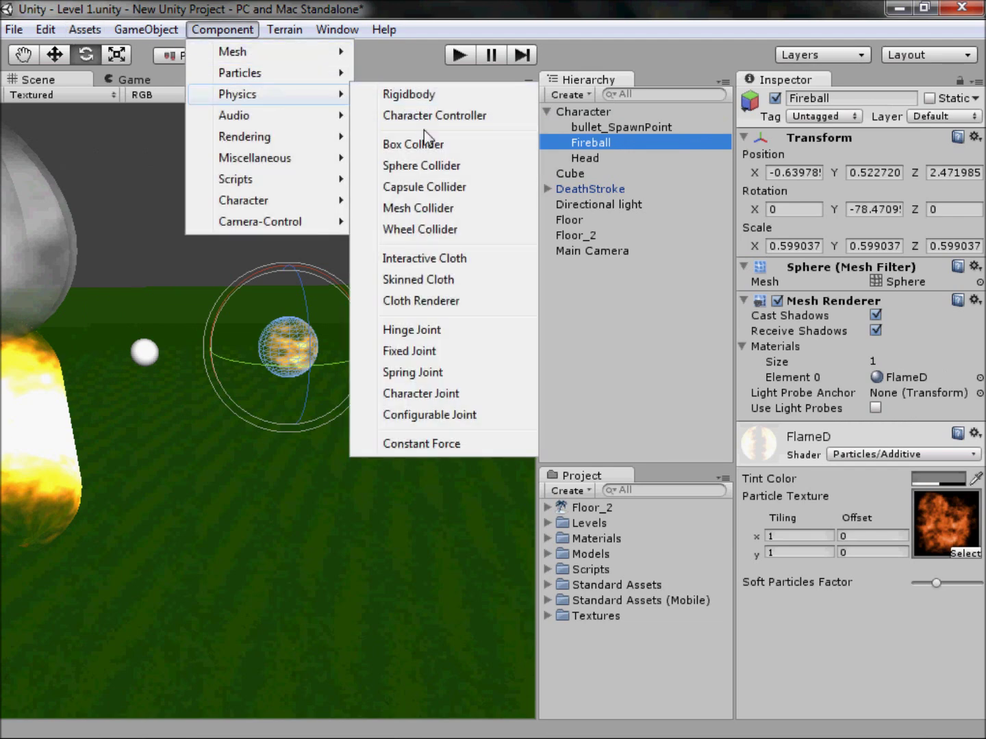
left_click(433, 165)
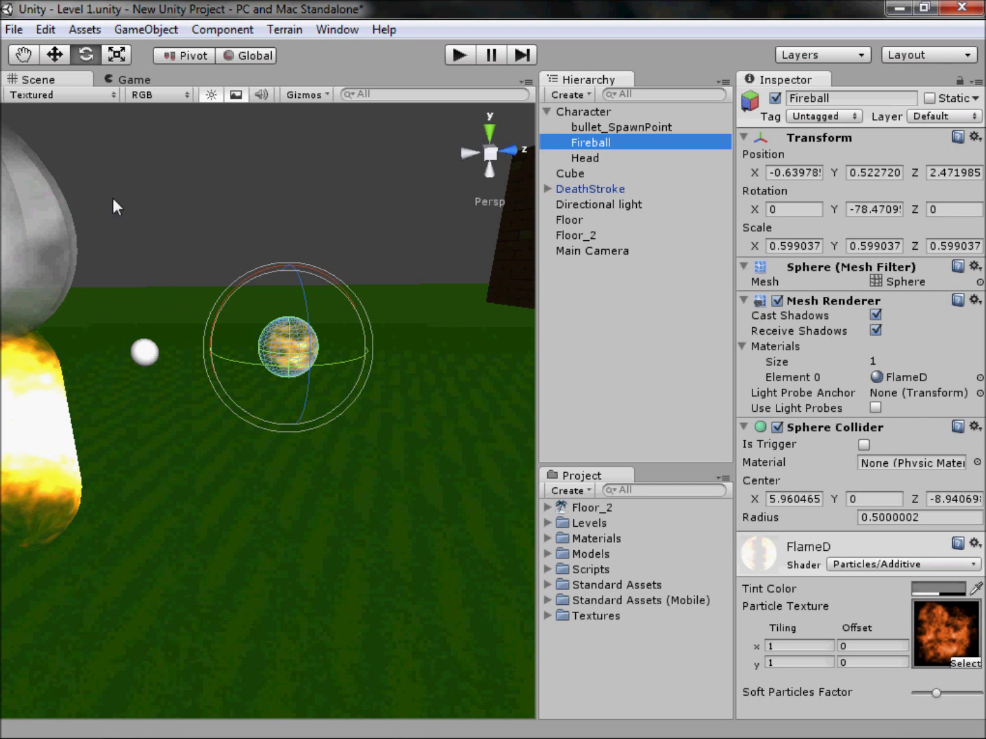
Add a Rigidbody to the Fireball with Use Gravity turned off.
left_click(583, 113)
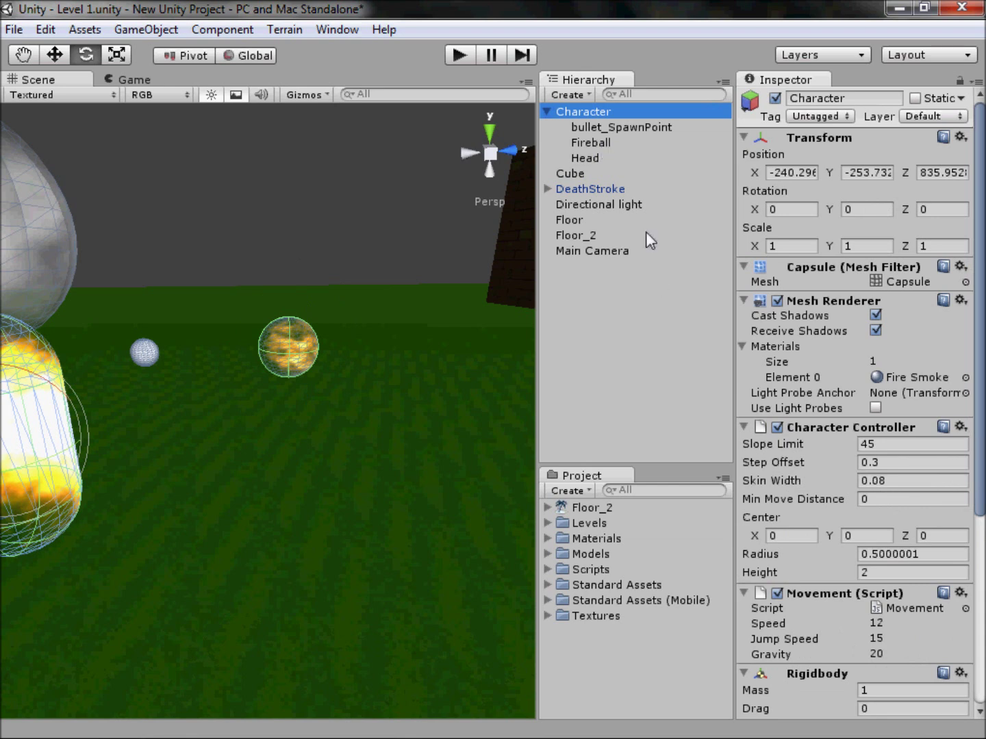
left_click(590, 142)
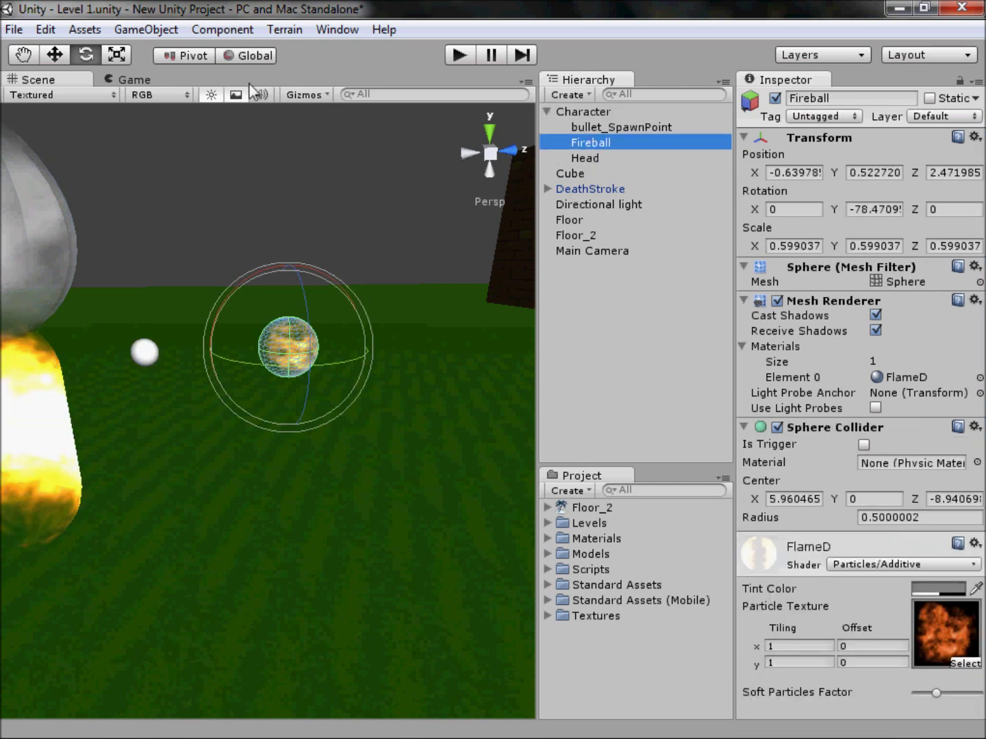
left_click(223, 29)
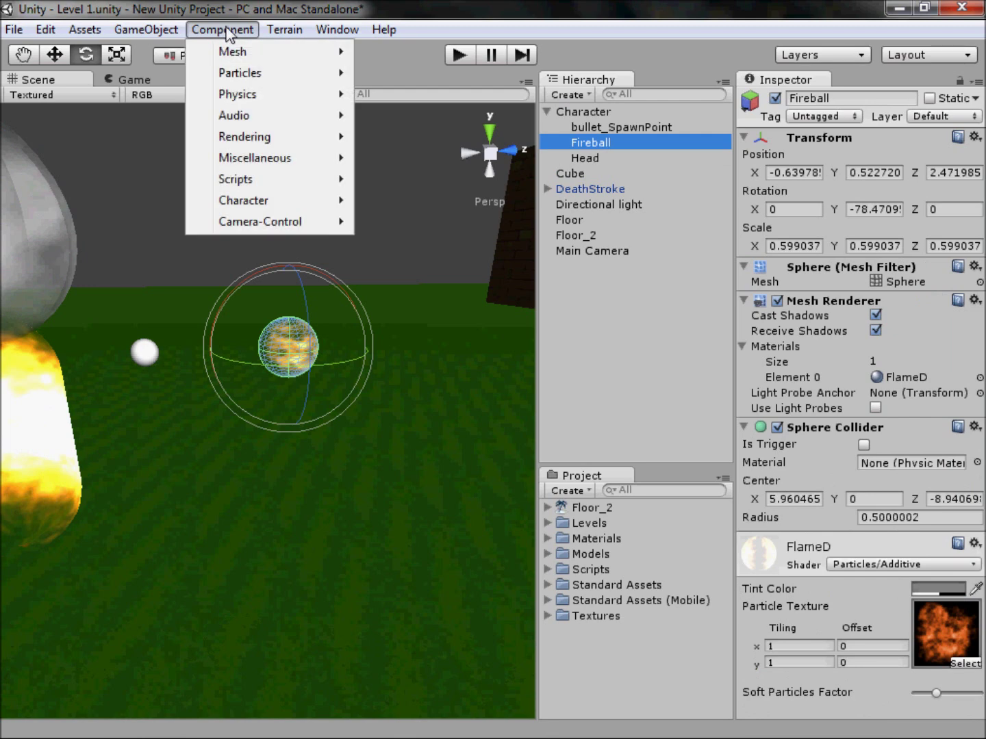
mouse_move(246, 93)
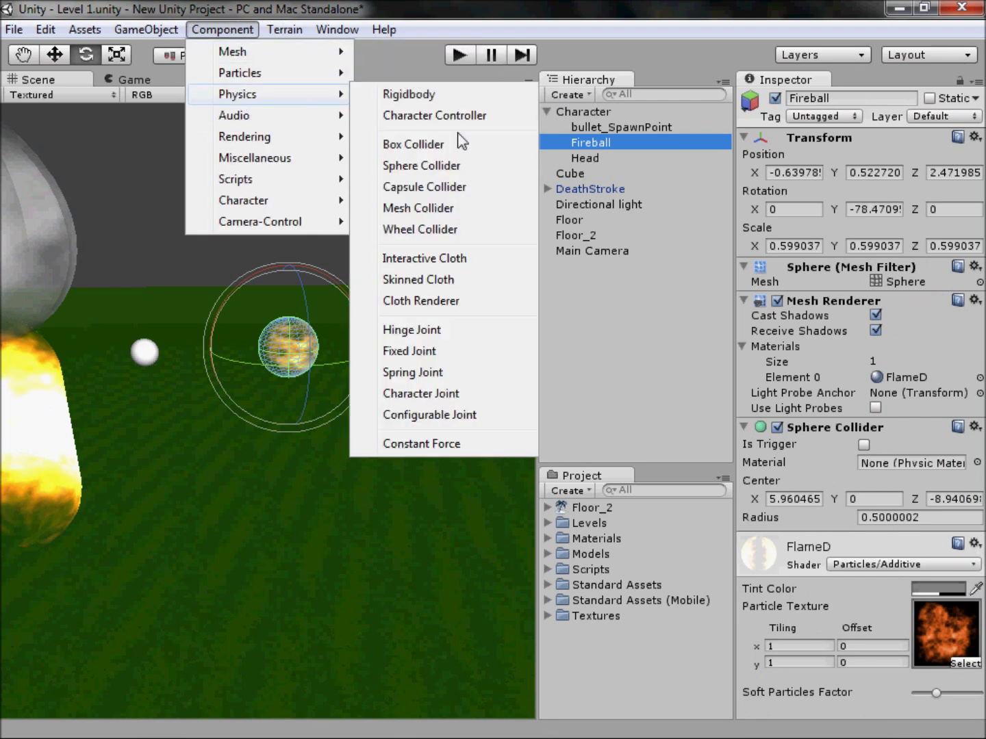
left_click(430, 96)
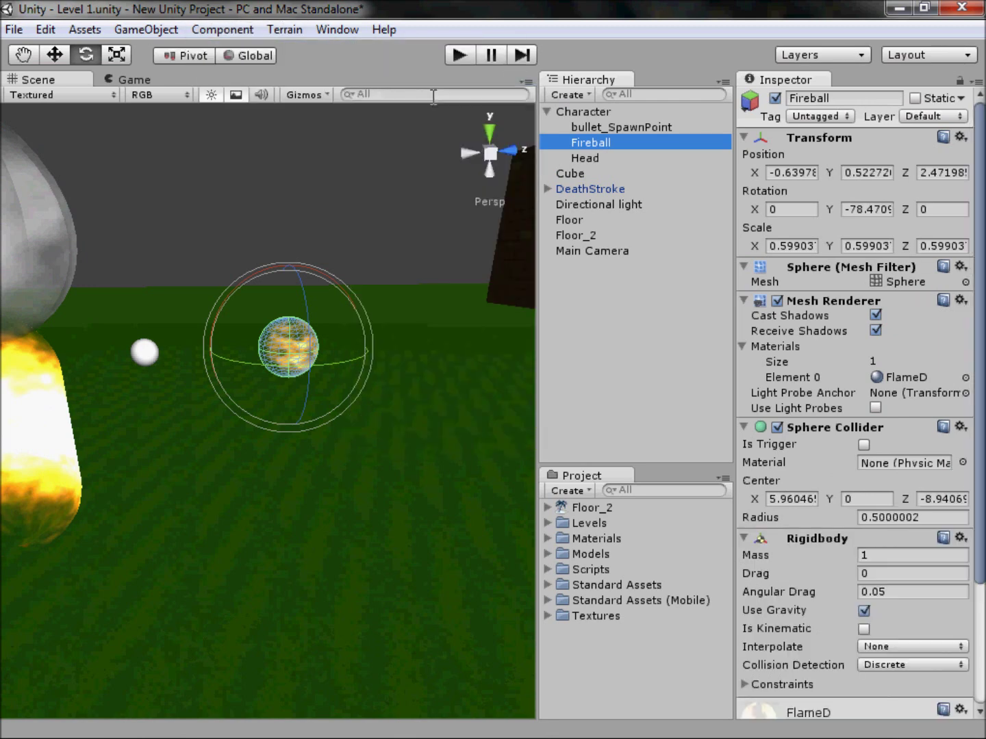
left_click(864, 610)
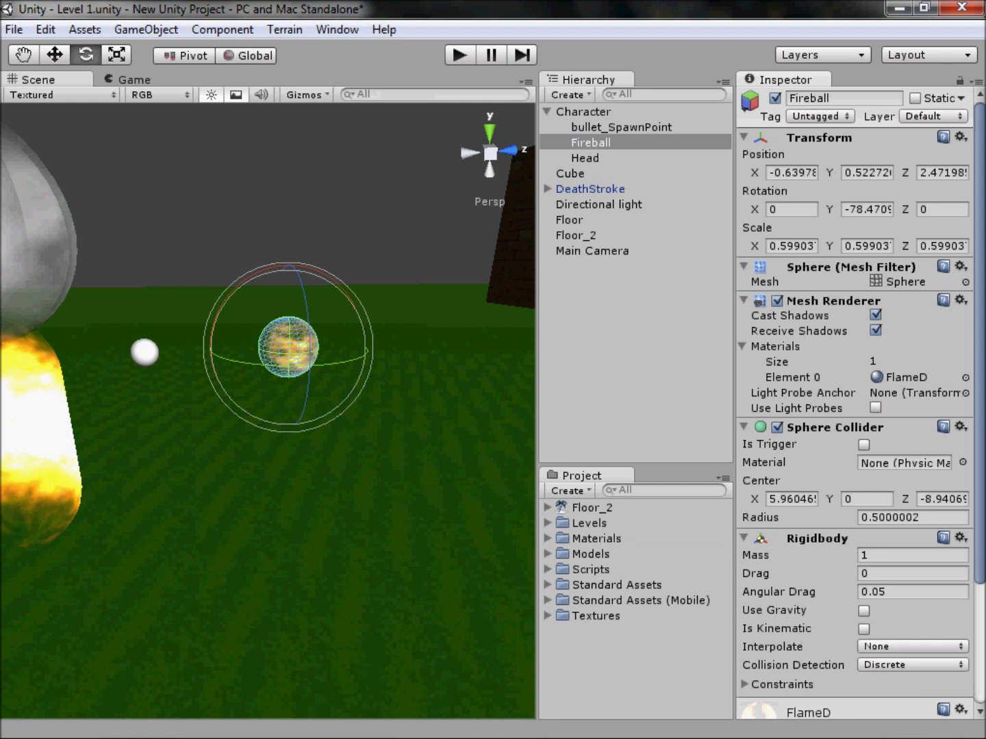
mouse_move(951, 421)
right_click(578, 637)
Create a new folder named Prefabs under Assets in the Project panel.
mouse_move(654, 343)
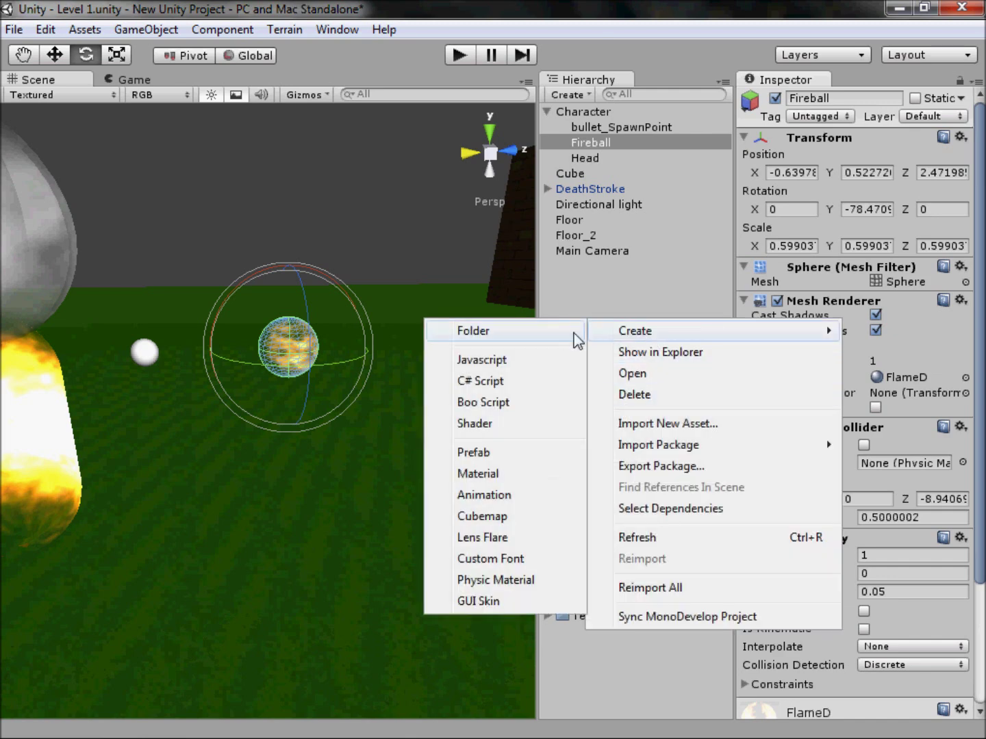
left_click(507, 333)
type("Prefabs")
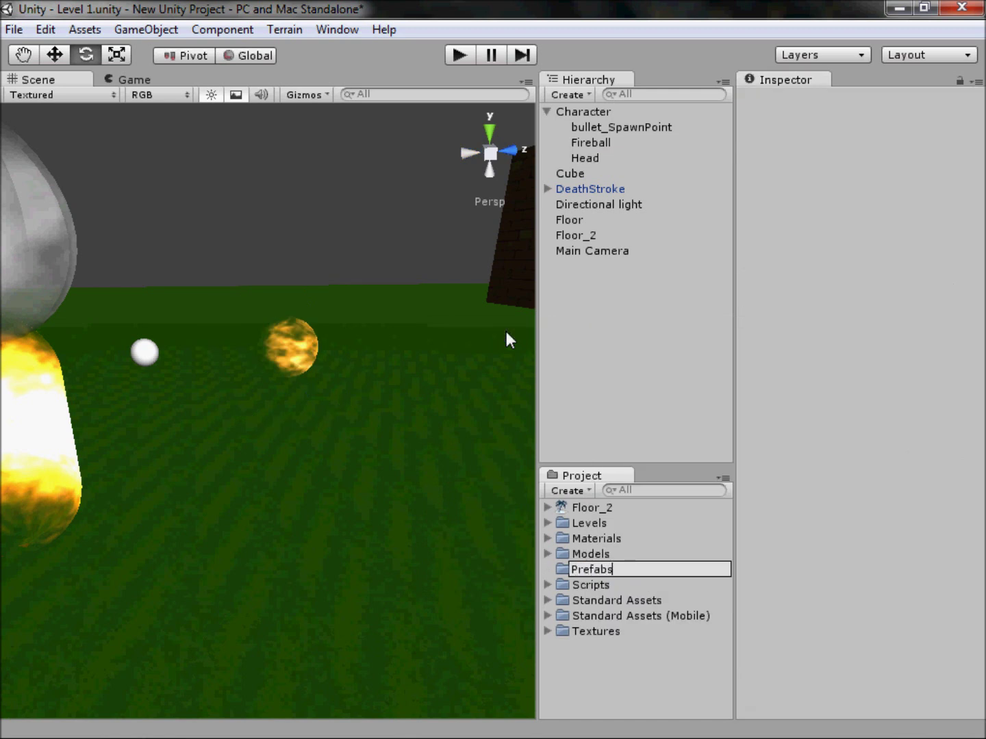
key("BackSpace")
type("s")
key("Return")
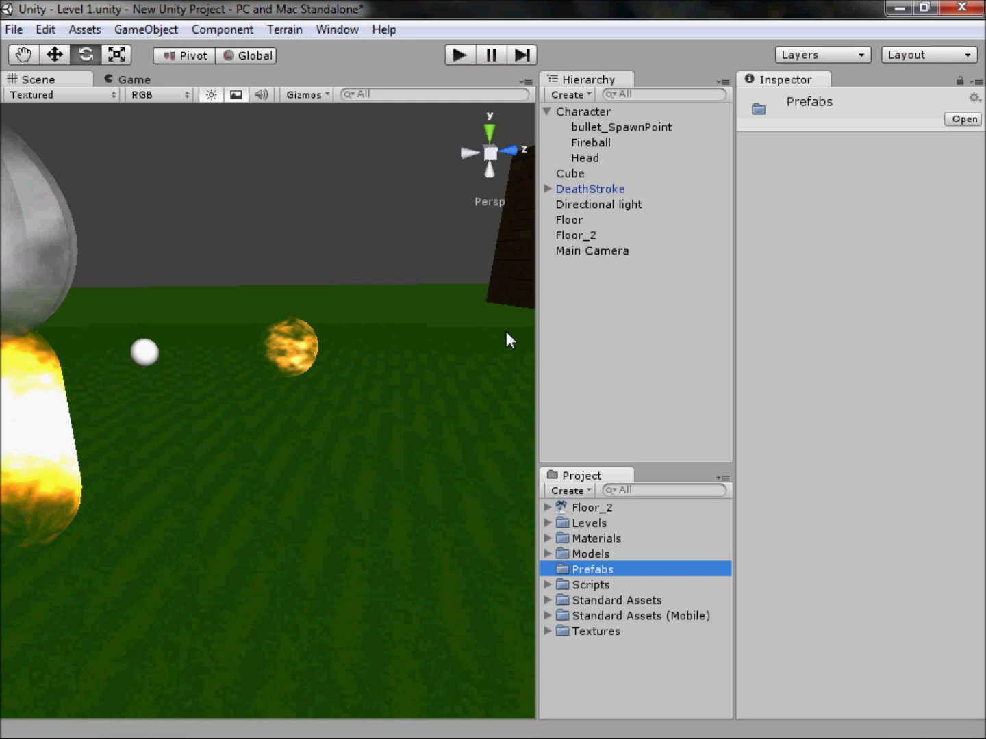
Create a new empty prefab named Fireball in the Prefabs folder.
right_click(598, 570)
mouse_move(609, 267)
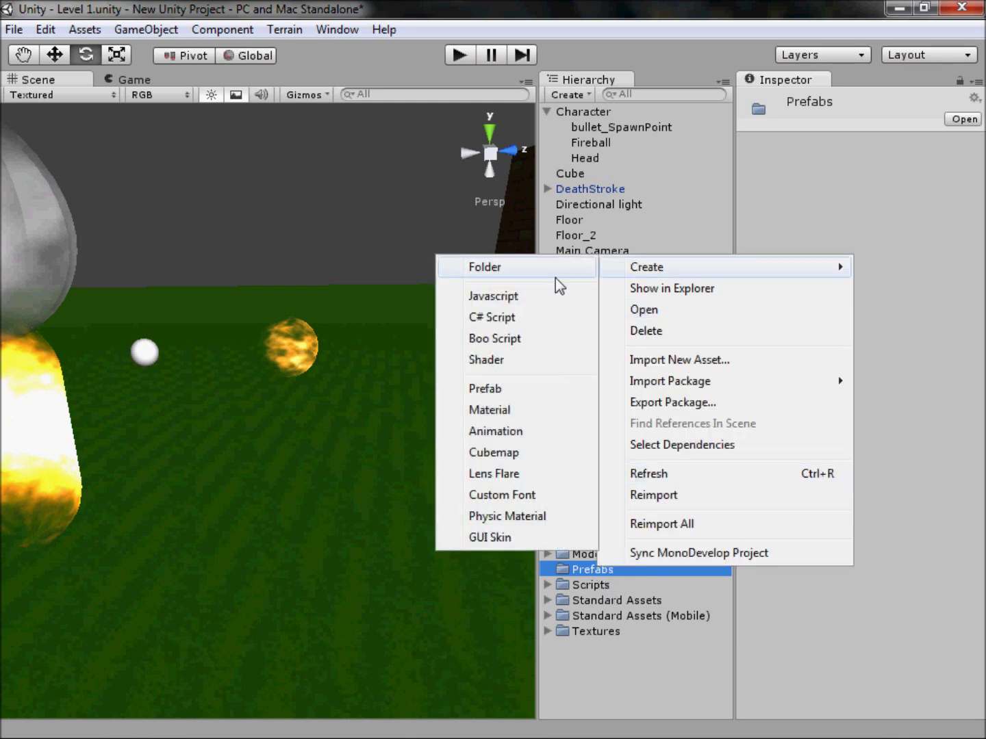
left_click(515, 391)
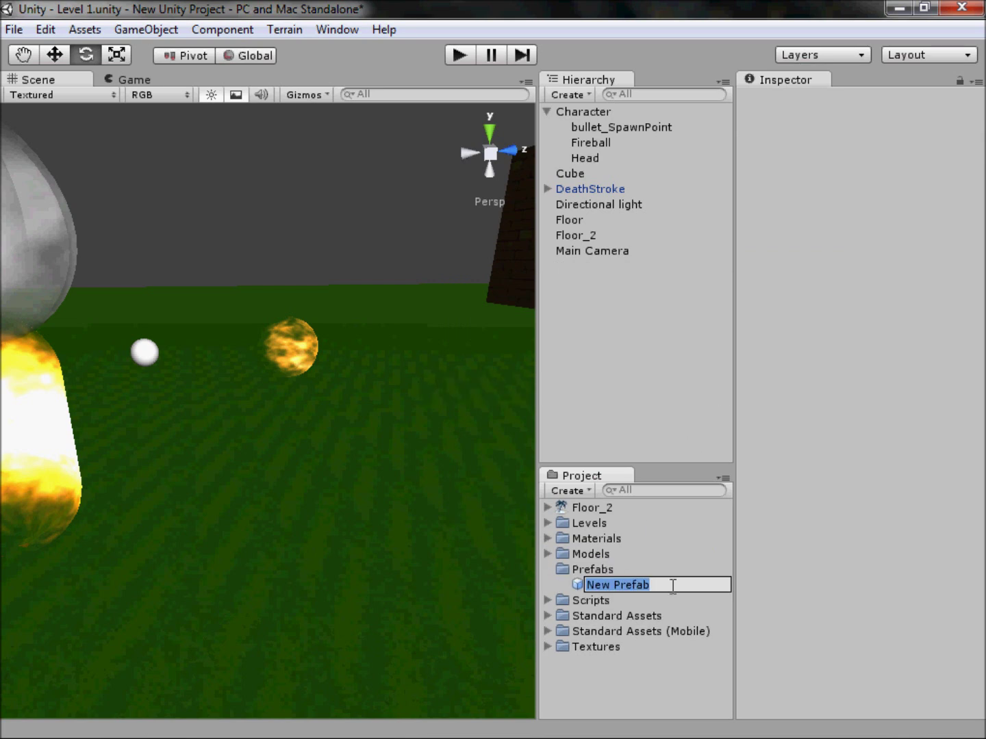
type("Fireball")
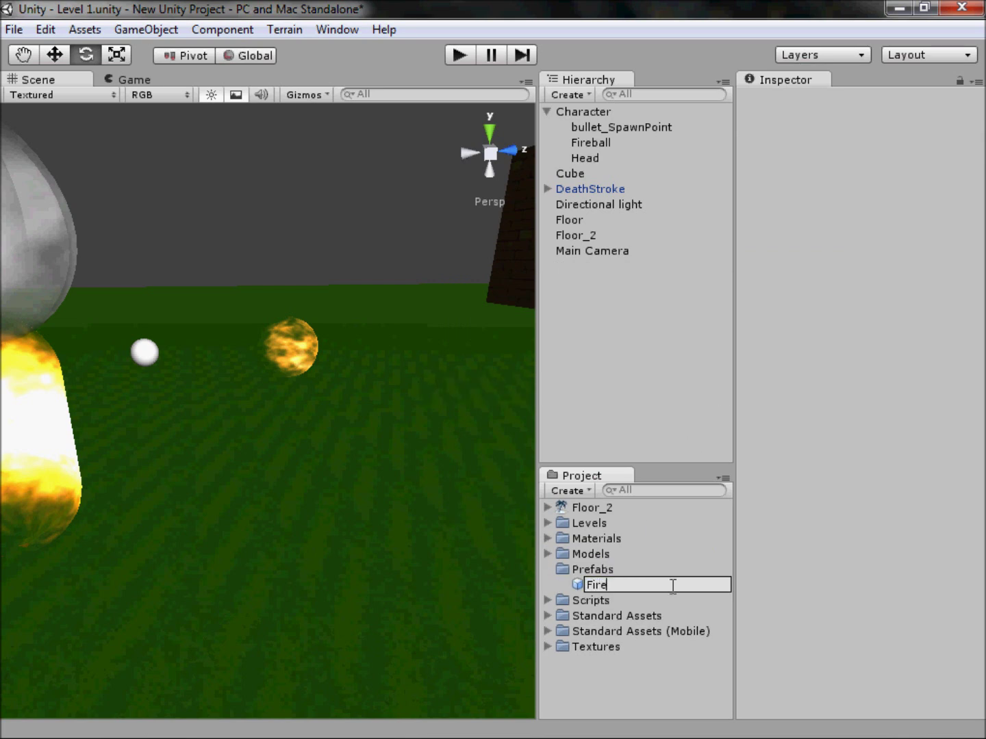
key("Return")
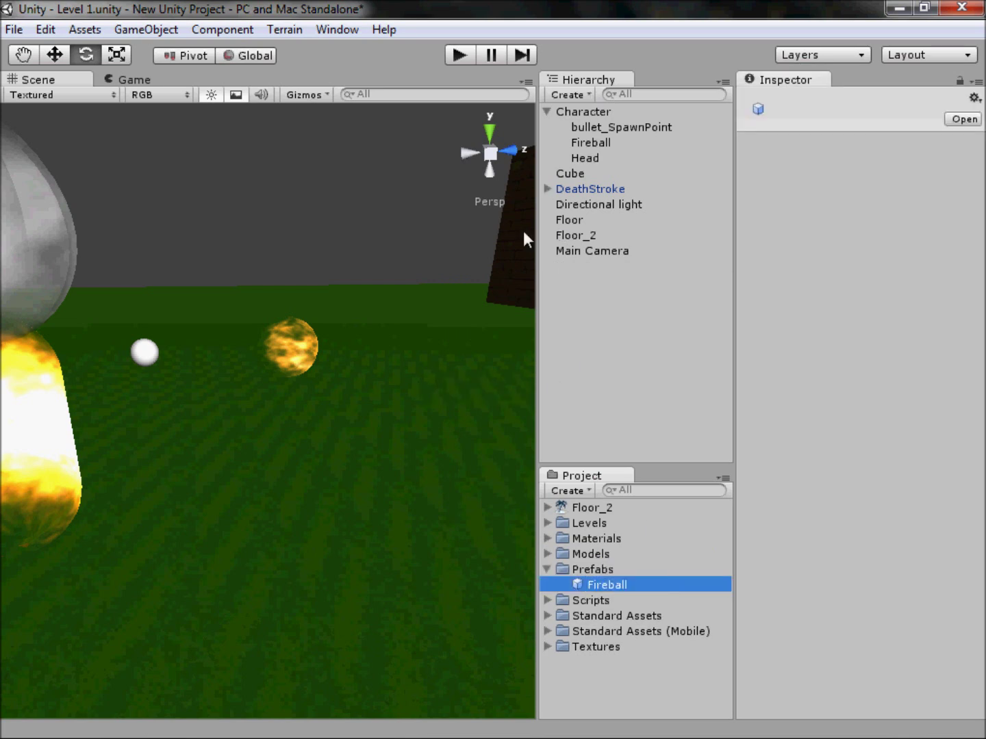
Store the Character's Fireball object in the Fireball prefab and drop a few instances into the scene.
left_click(578, 143)
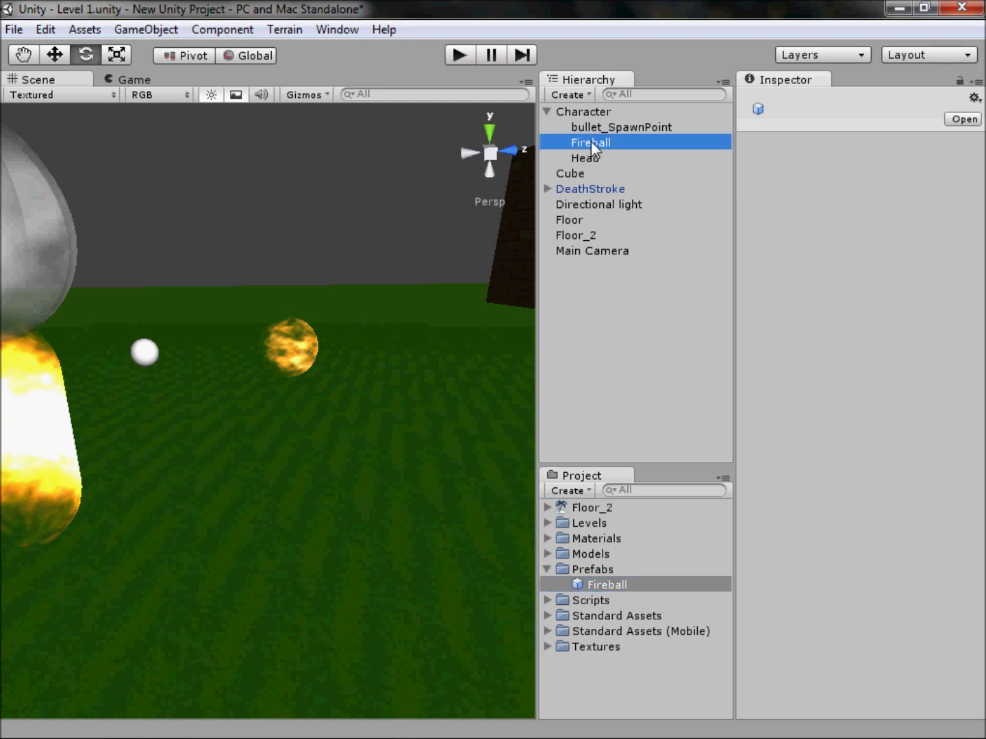
left_click_drag(591, 142, 613, 588)
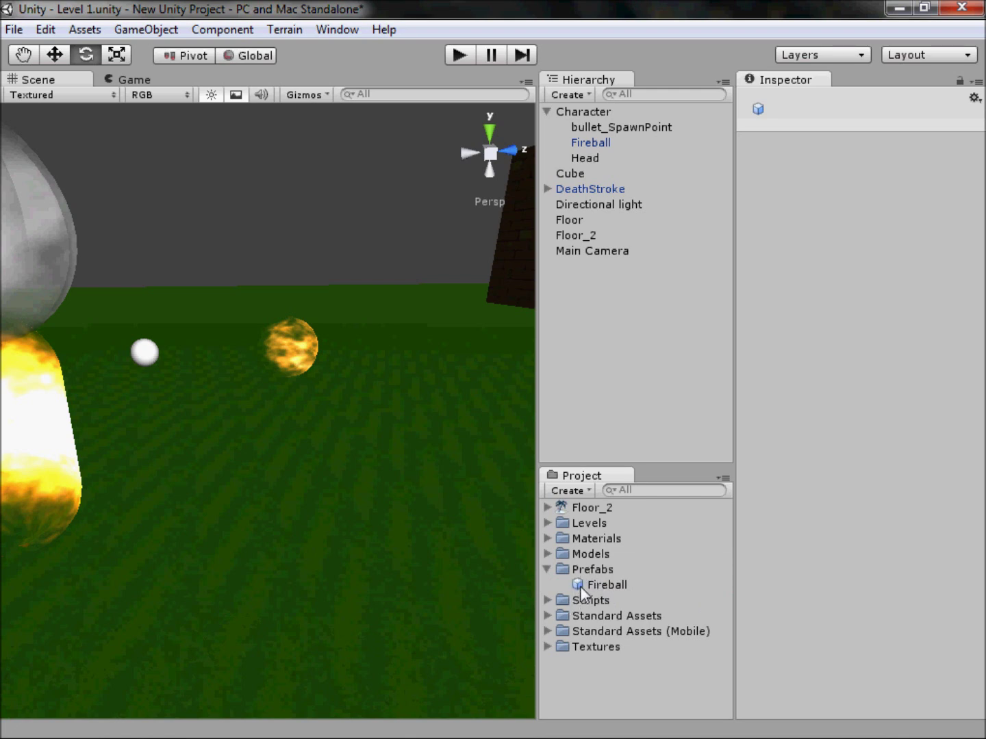
left_click_drag(606, 586, 443, 489)
left_click_drag(605, 583, 508, 590)
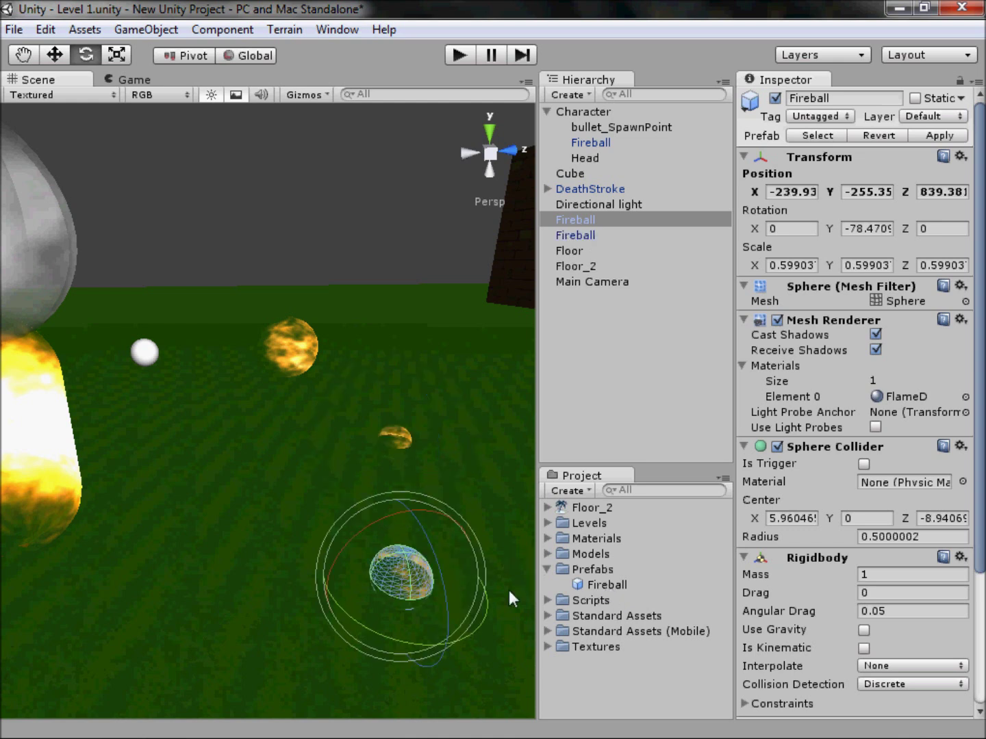
left_click_drag(627, 585, 663, 704)
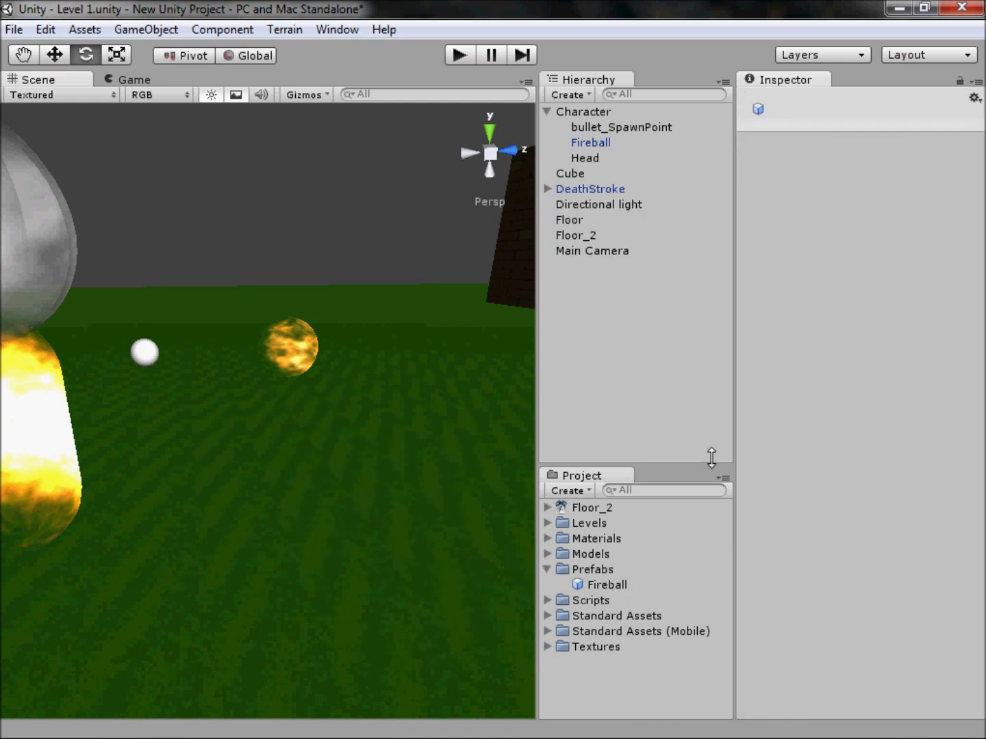
Delete the original Fireball object and the extra instances from the scene.
left_click(595, 141)
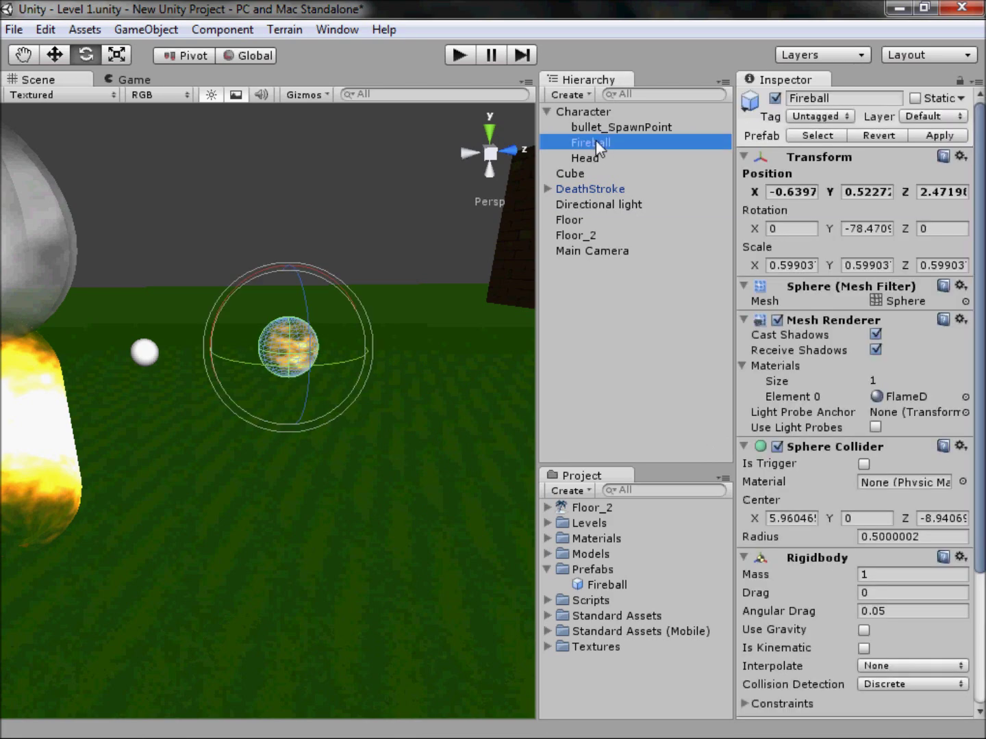
key("Delete")
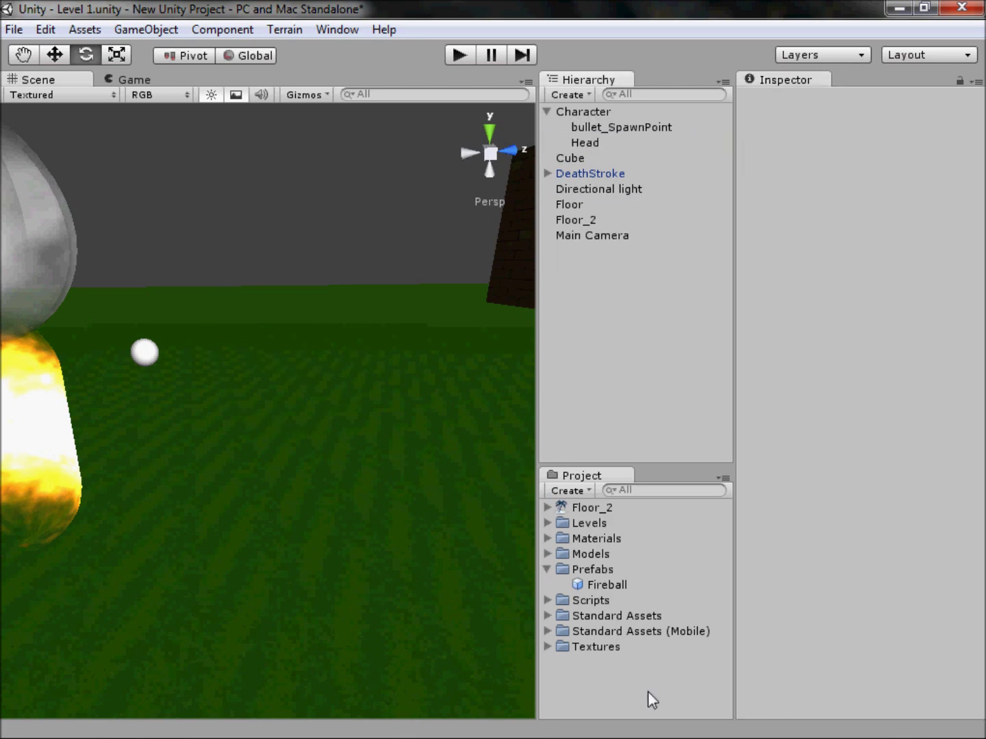
left_click_drag(604, 588, 568, 411)
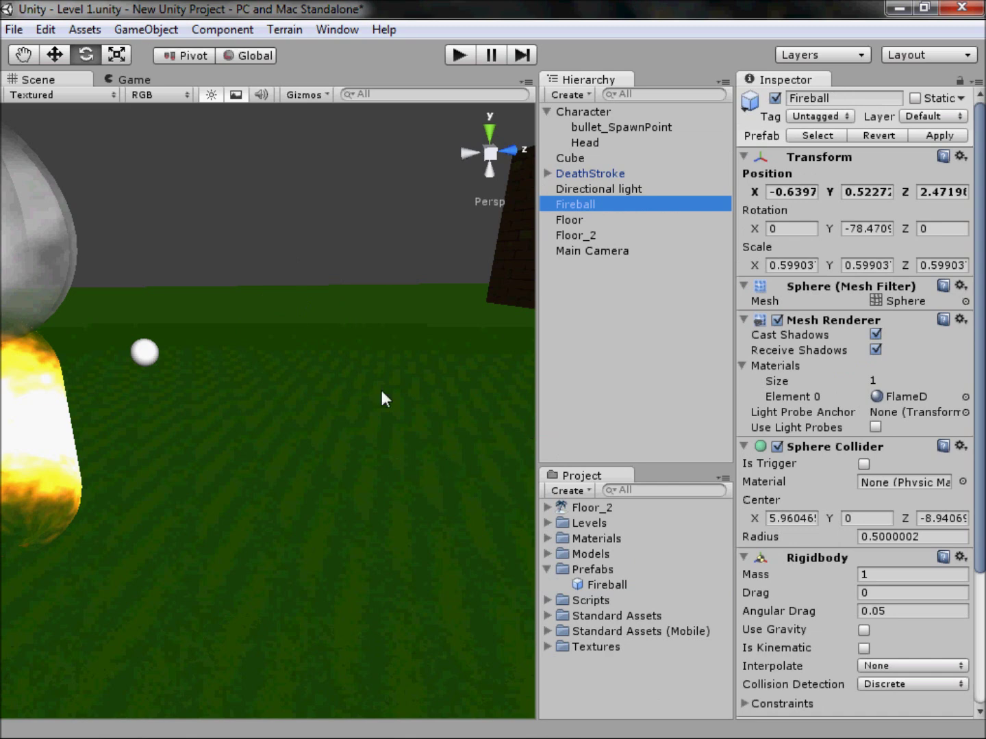
key("Delete")
left_click_drag(607, 585, 448, 570)
left_click_drag(159, 399, 247, 405, "alt")
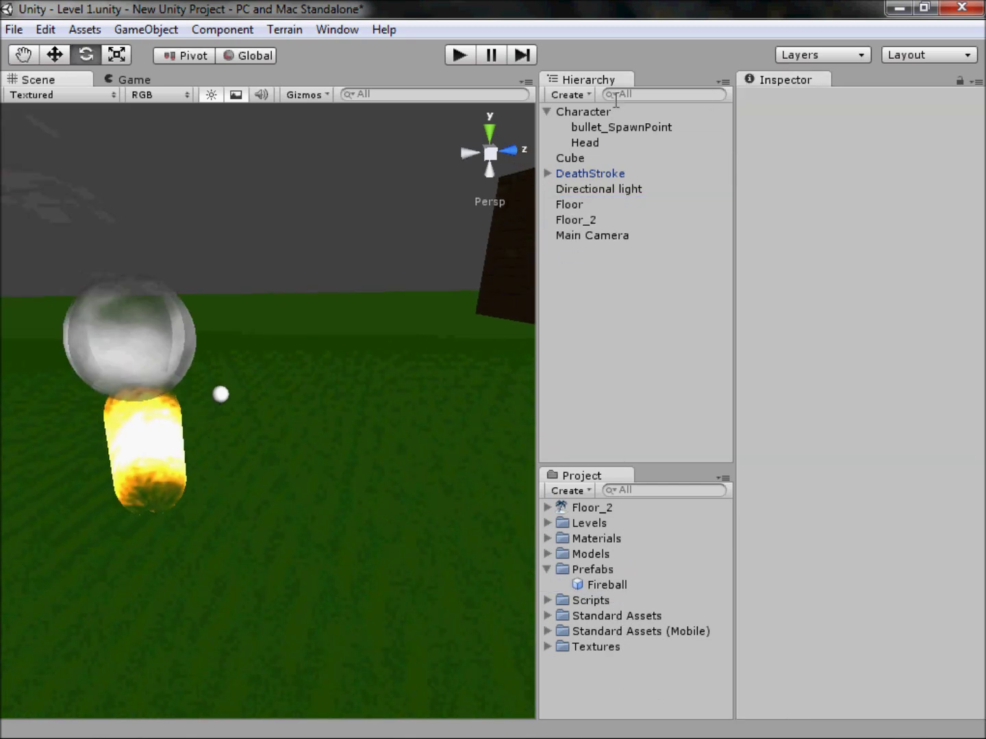
Select bullet_SpawnPoint and untick its Mesh Renderer so the sphere stops rendering.
left_click(600, 127)
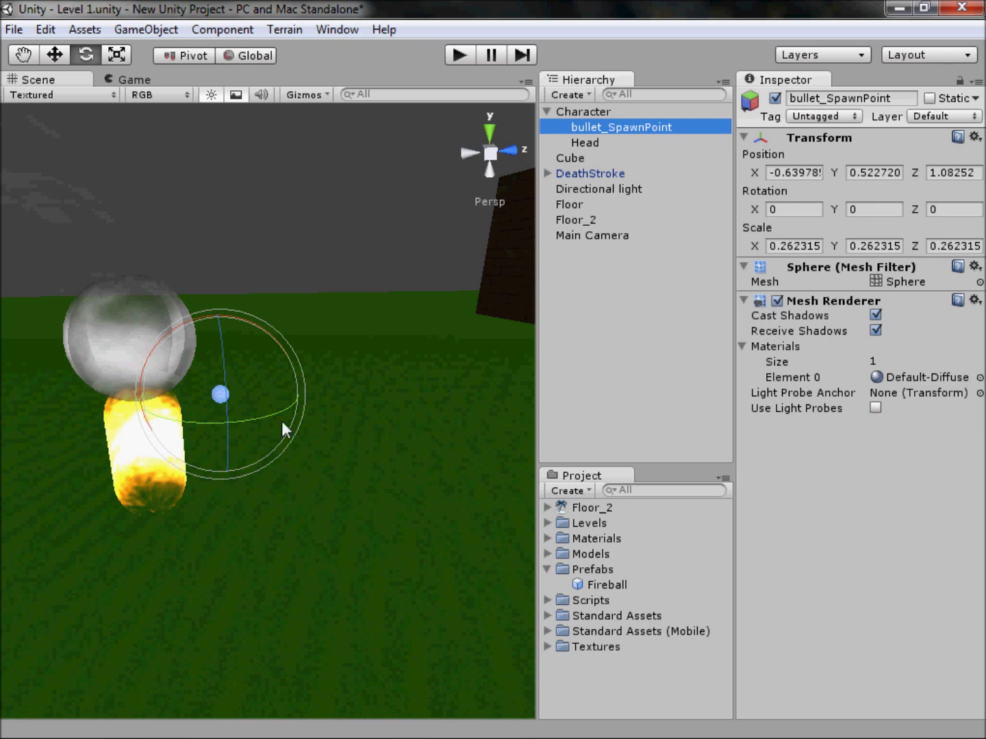
scroll(206, 452, "up", 2)
scroll(178, 330, "down", 1)
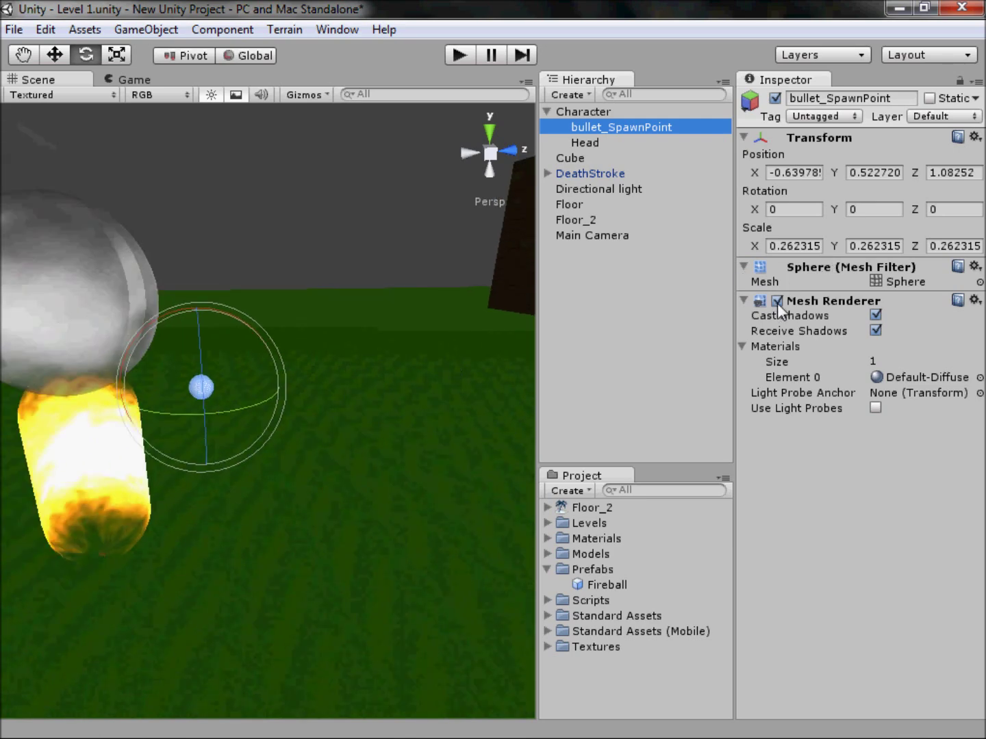
left_click(318, 267)
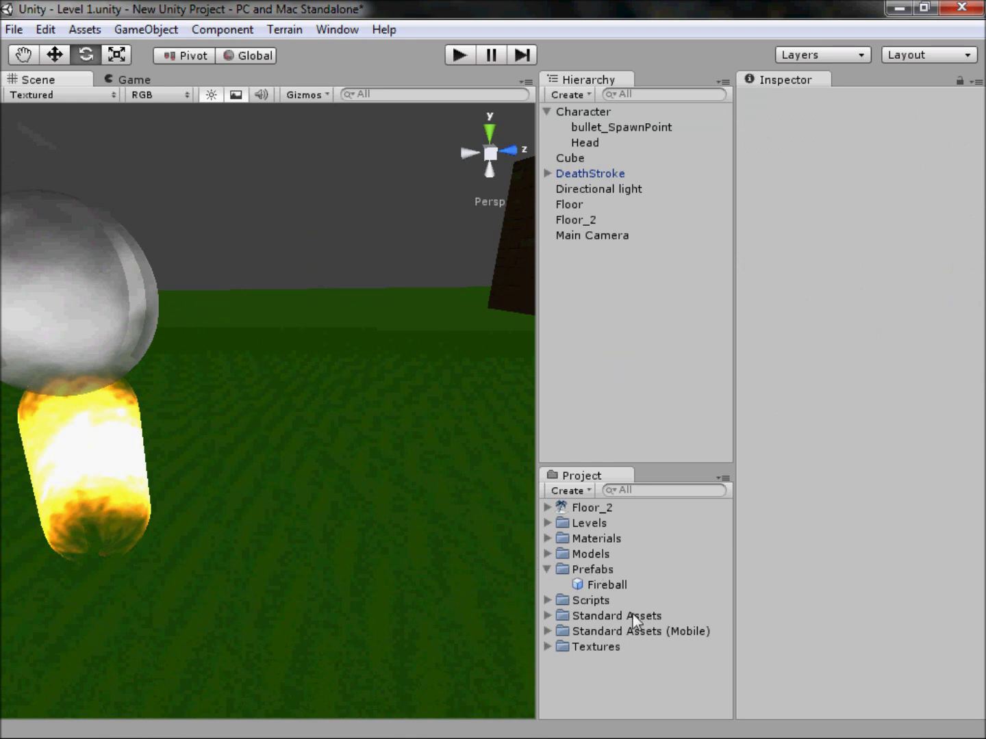
Create a Javascript named Player_Fire in the Scripts folder and open it for editing.
left_click(548, 601)
right_click(597, 609)
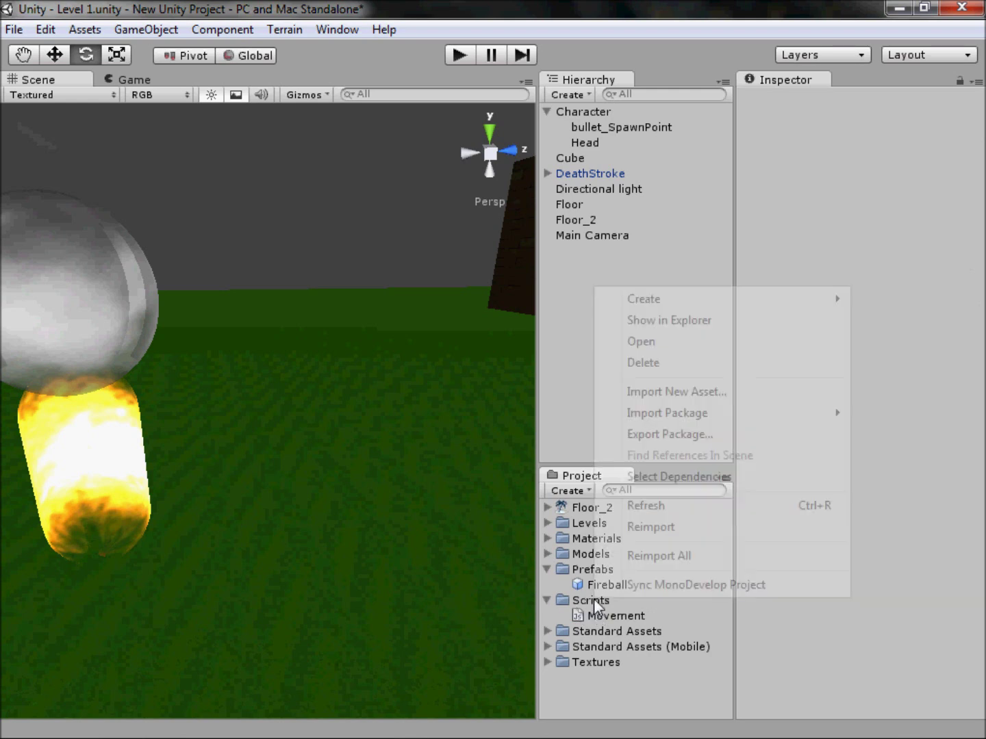
mouse_move(623, 301)
left_click(530, 329)
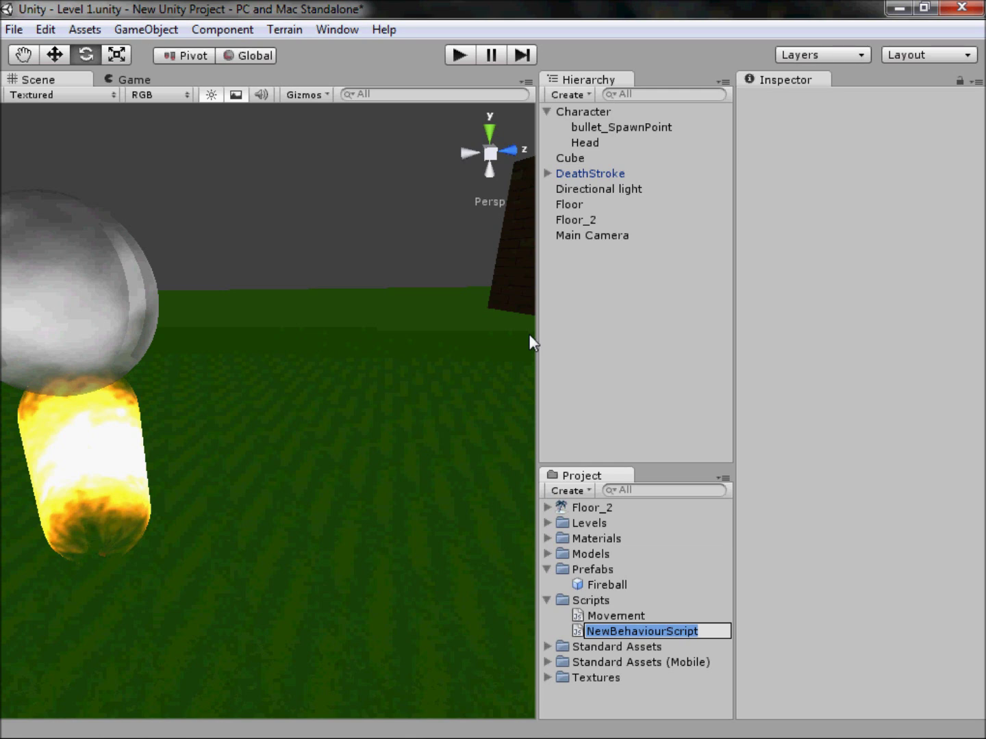
type("Fire")
key("BackSpace")
key("BackSpace")
key("BackSpace")
key("BackSpace")
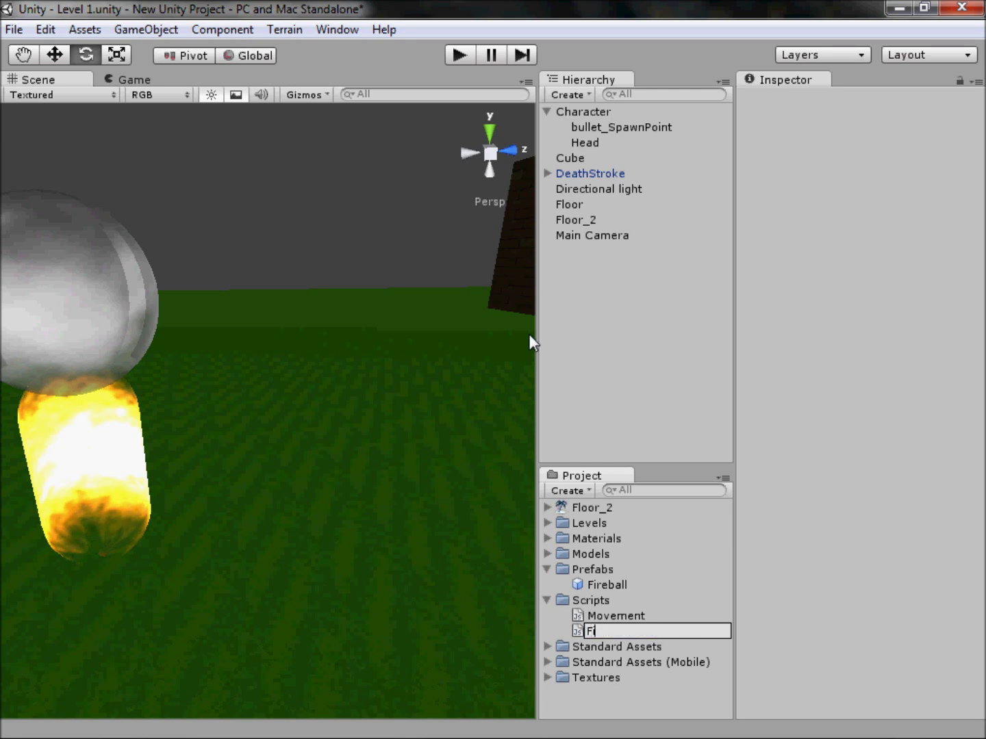
type("Player_Fire")
key("Return")
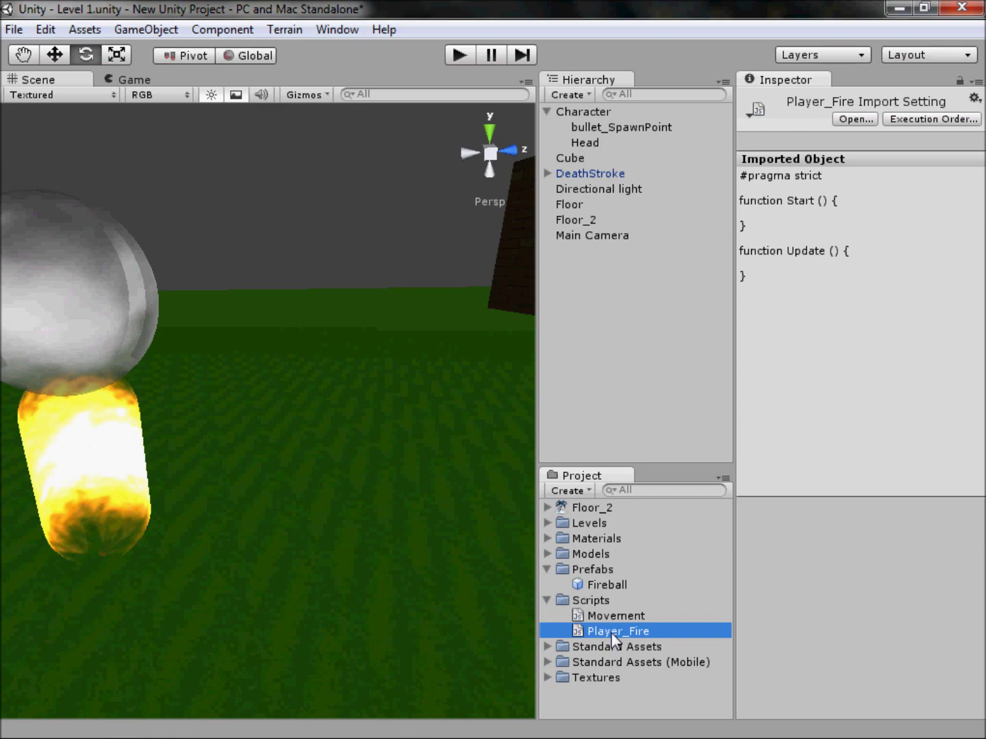
double_click(612, 636)
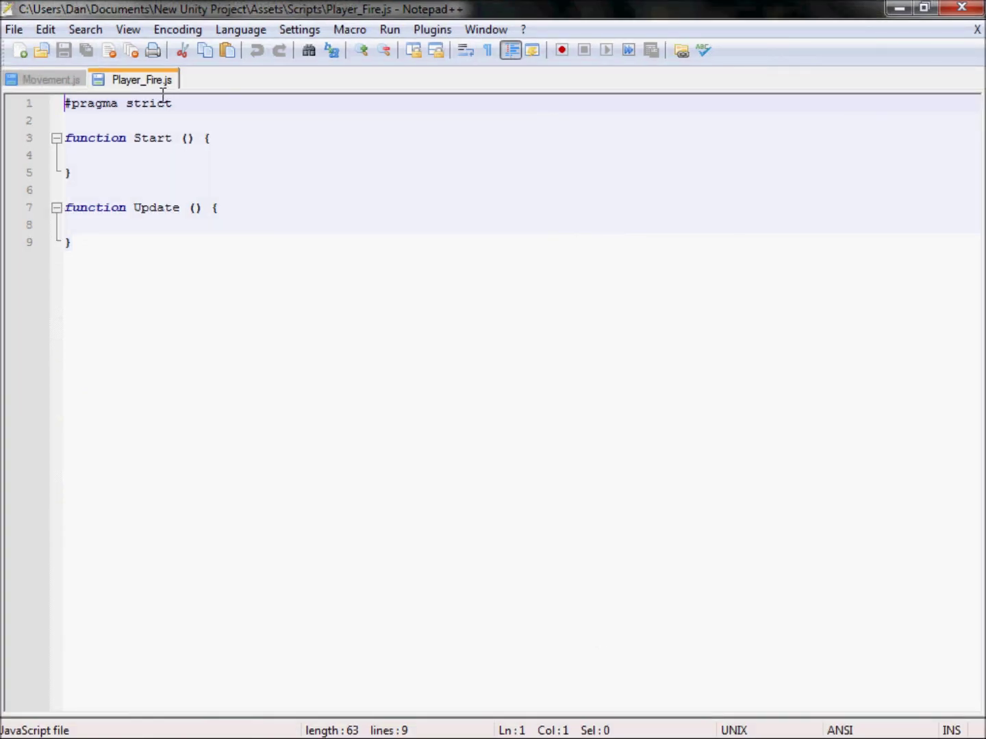
Move Update's opening brace onto its own line and add an indented empty line in its body.
mouse_move(228, 9)
left_mouse_down()
mouse_move(262, 54)
mouse_move(395, 145)
mouse_move(475, 565)
mouse_move(527, 716)
mouse_move(390, 255)
mouse_move(213, 7)
left_mouse_up()
left_click(214, 208)
key("Return")
left_click(222, 228)
left_click(226, 252)
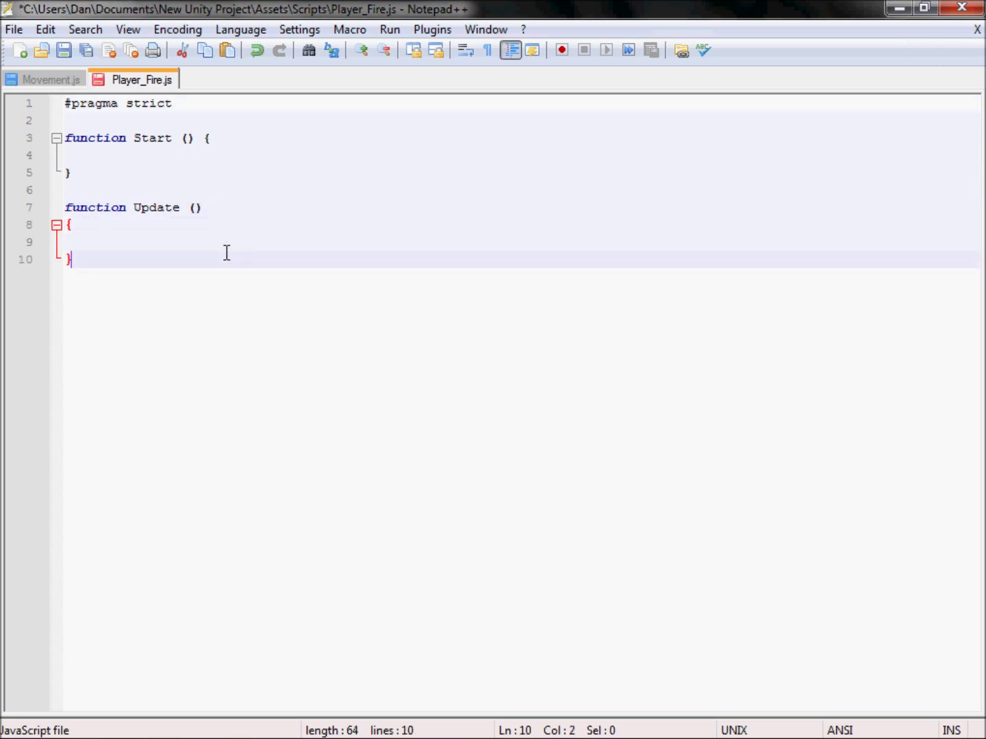
left_click(209, 244)
key("Return")
type("=")
key("BackSpace")
key("BackSpace")
key("Tab")
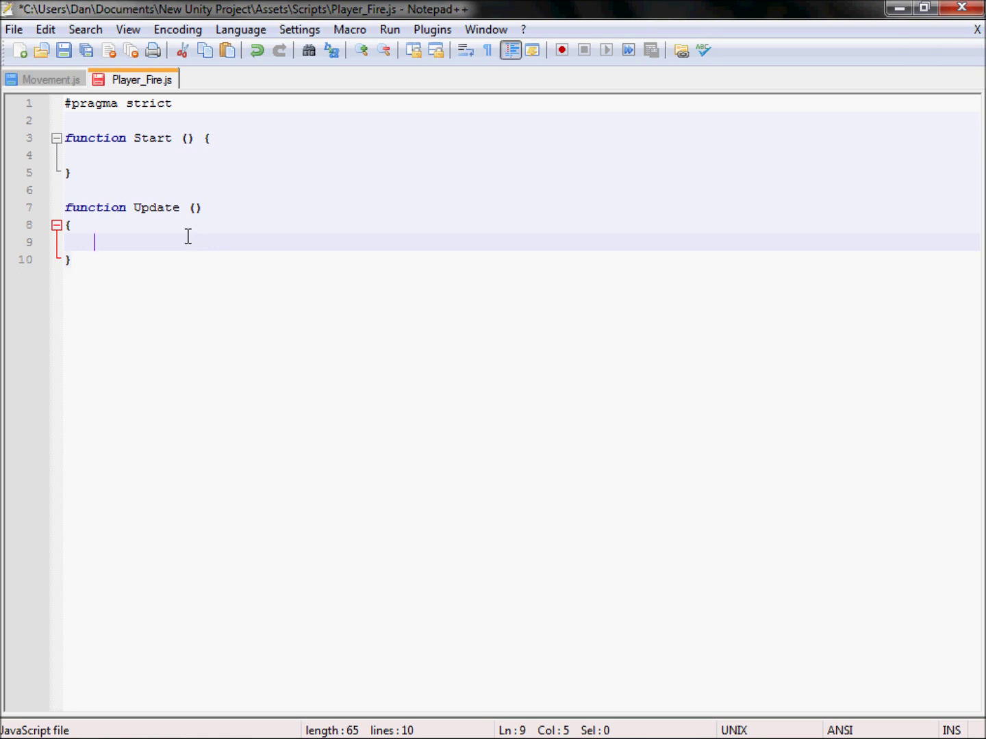
Write an empty if (Input.GetKeyUp("e")) block with an indented blank line, and save.
type("if (Input")
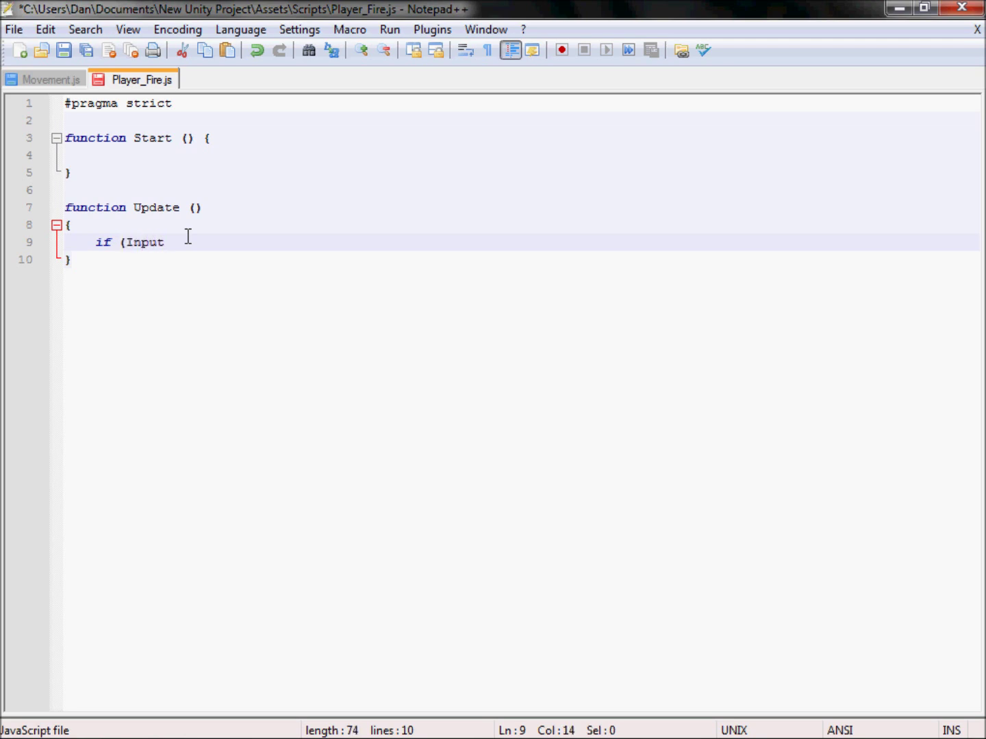
type(".")
type("GetKeyUp")
type("(\"")
type("E")
key("BackSpace")
type("e\"))")
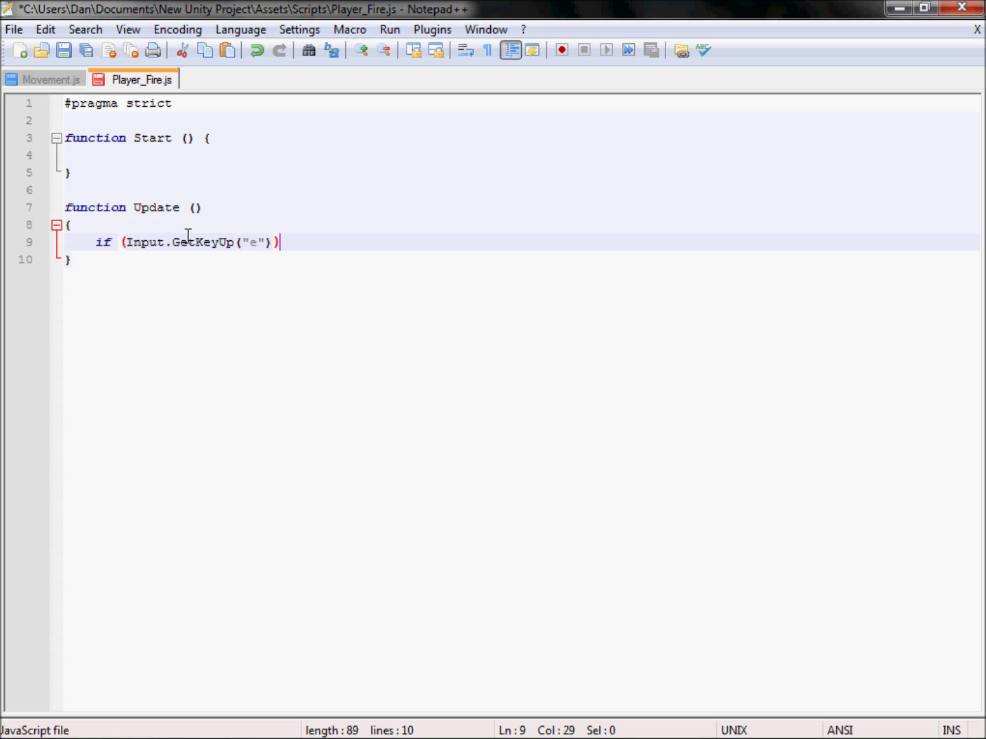
key("Return")
type("{")
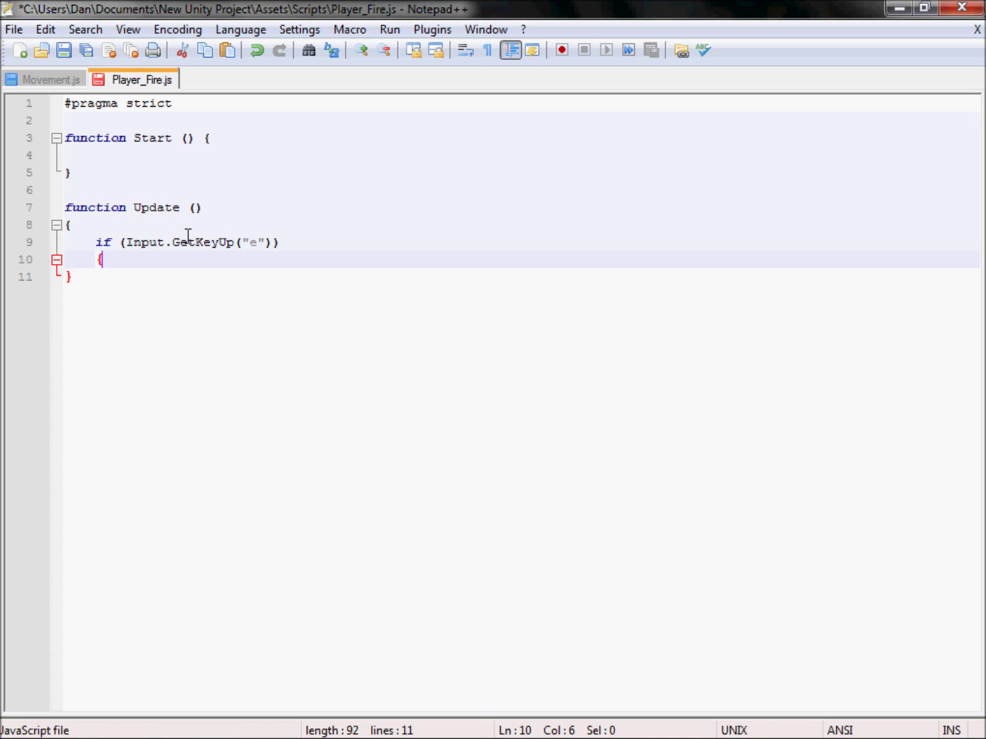
key("Return")
key("Return")
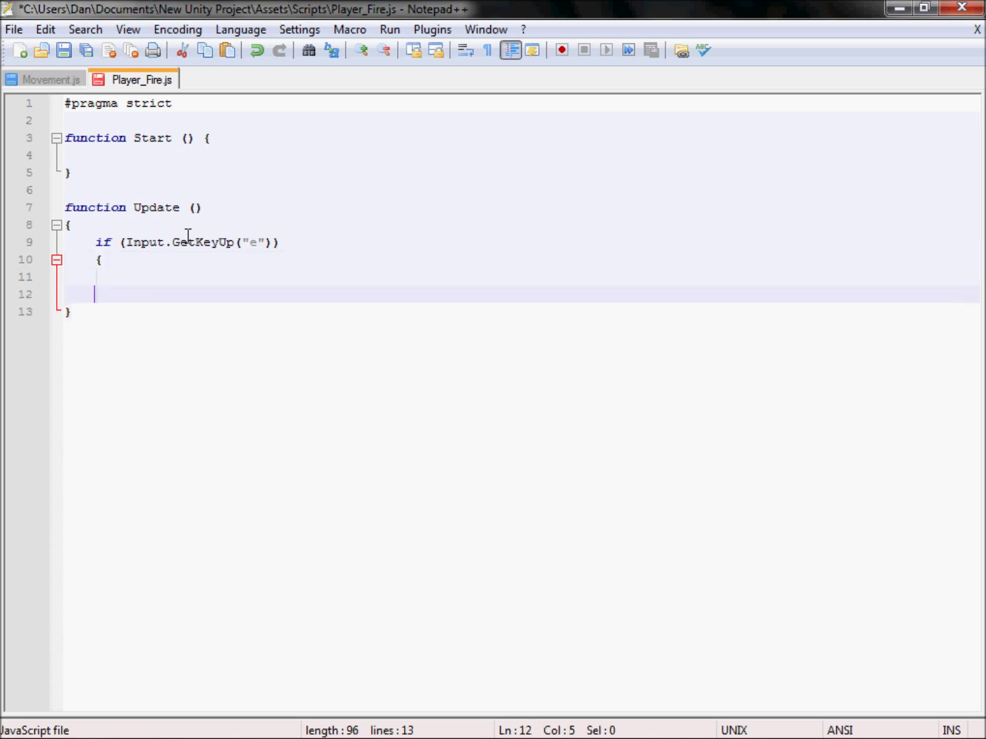
type("}")
key("Up")
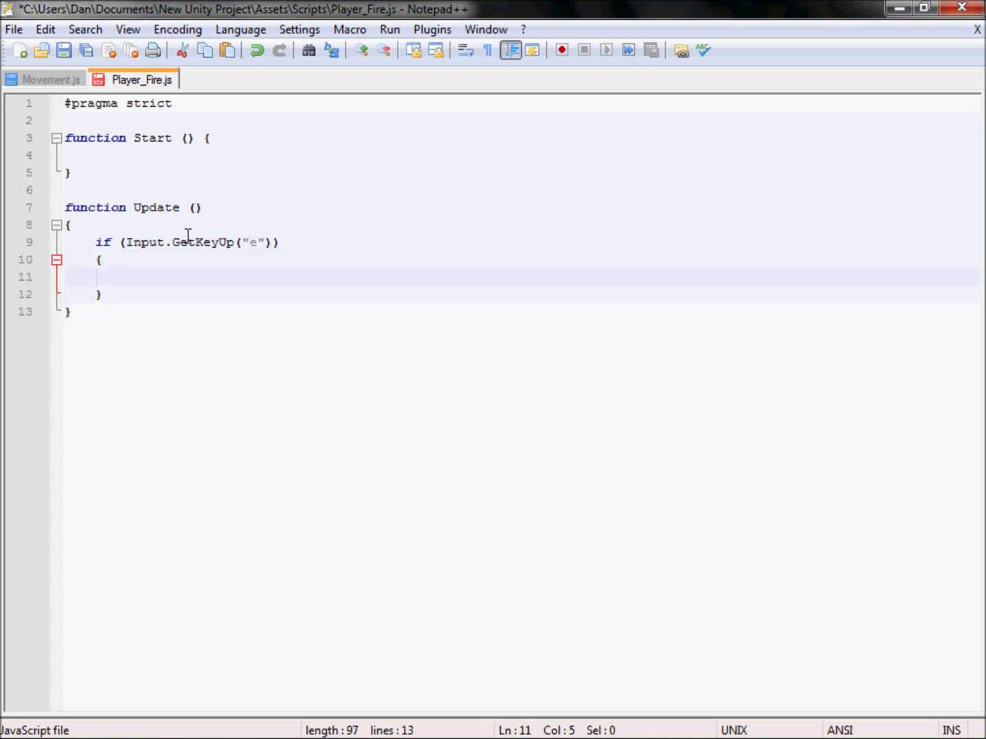
key("Tab")
key("ctrl+s")
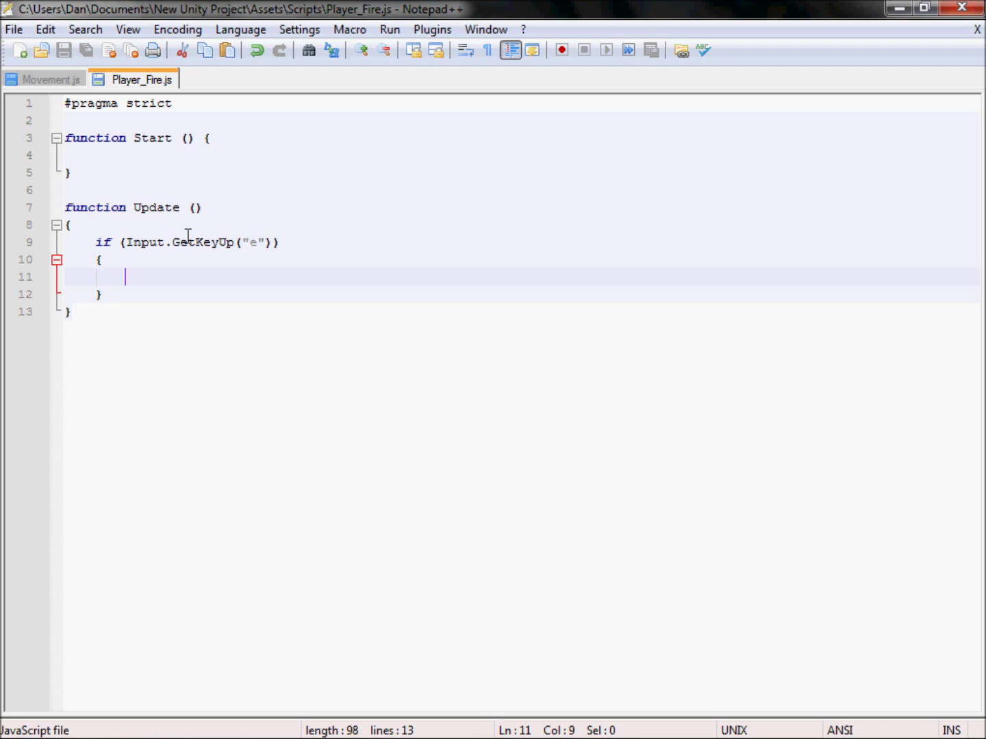
key("Left")
key("Tab")
key("BackSpace")
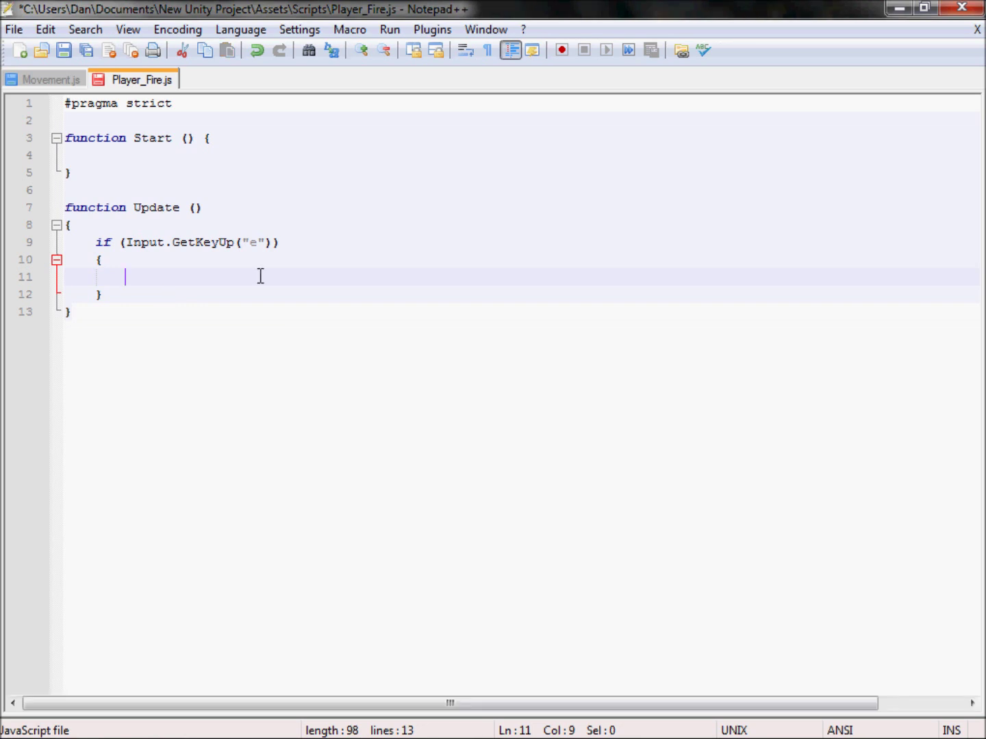
Type var bulletfire = Instantiate (fireballbullet,2,3) on line 11 and select the fireballbullet name.
type("var ")
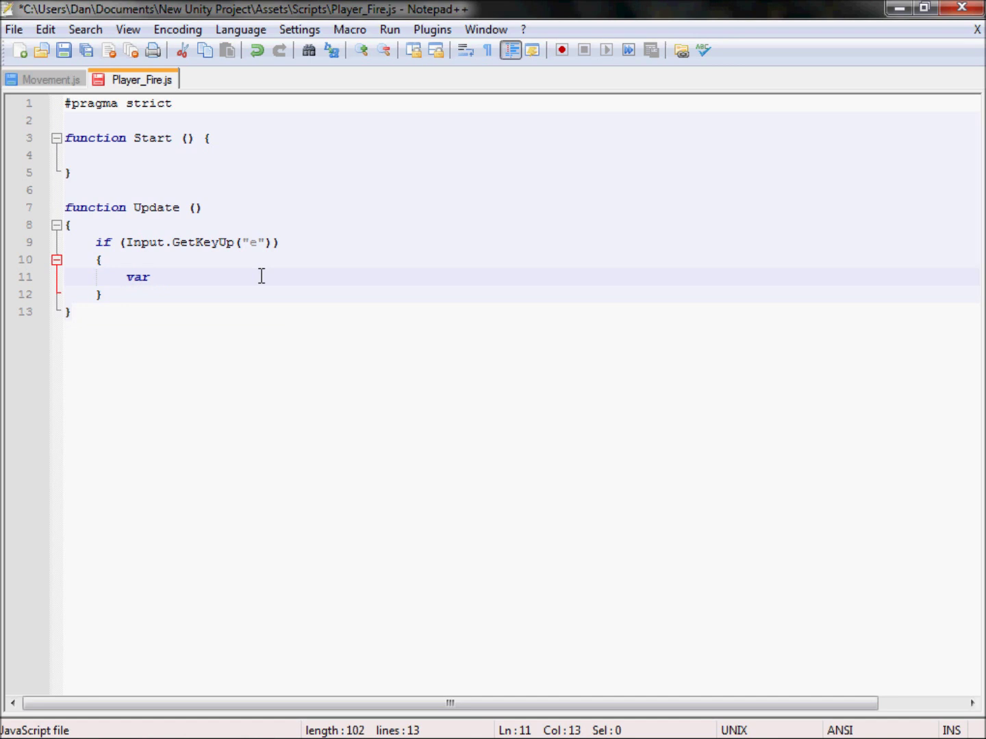
type("bulletfire = ")
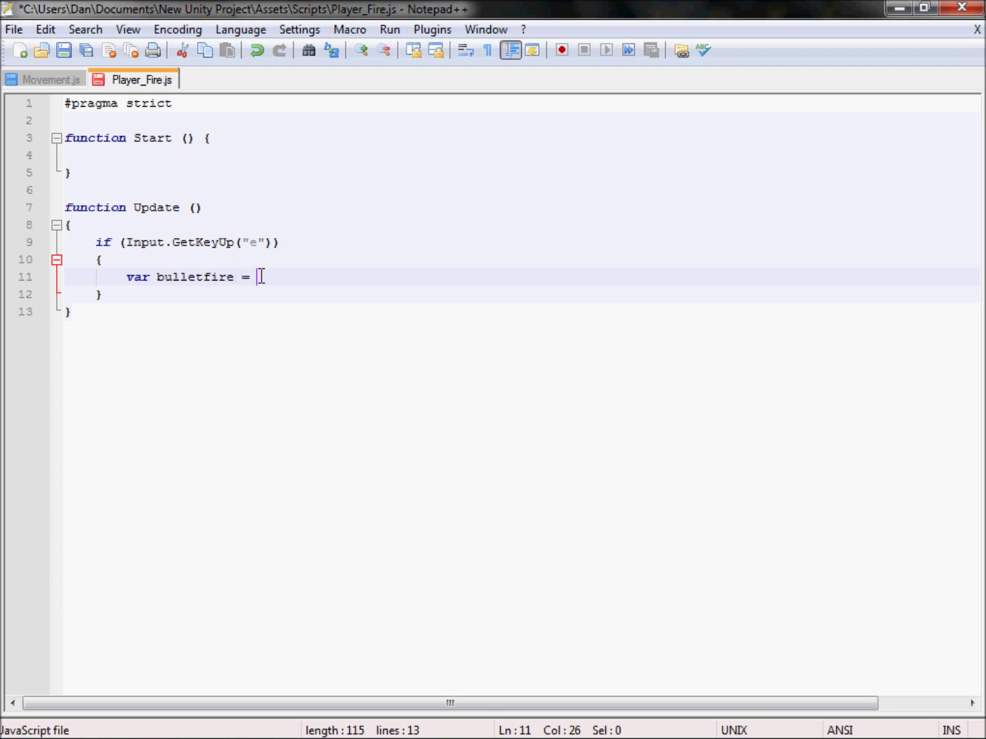
type("Instantiate")
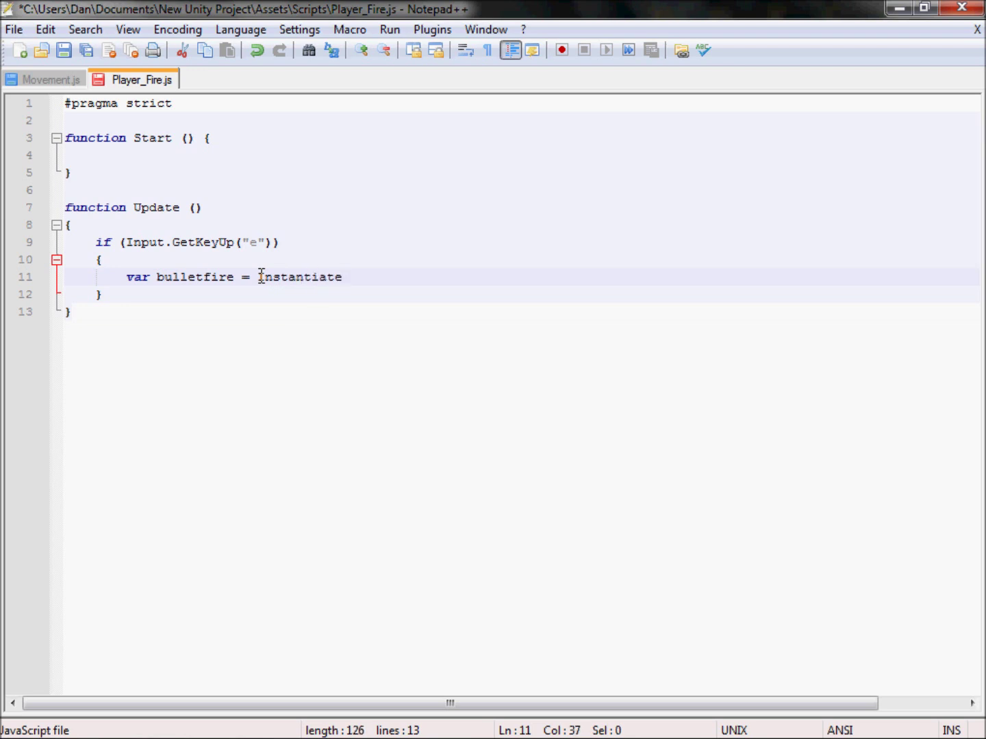
type("(")
type("1,2,3)")
key("Left")
key("Left")
key("Left")
key("Left")
key("Left")
key("BackSpace")
type("fireballbullet")
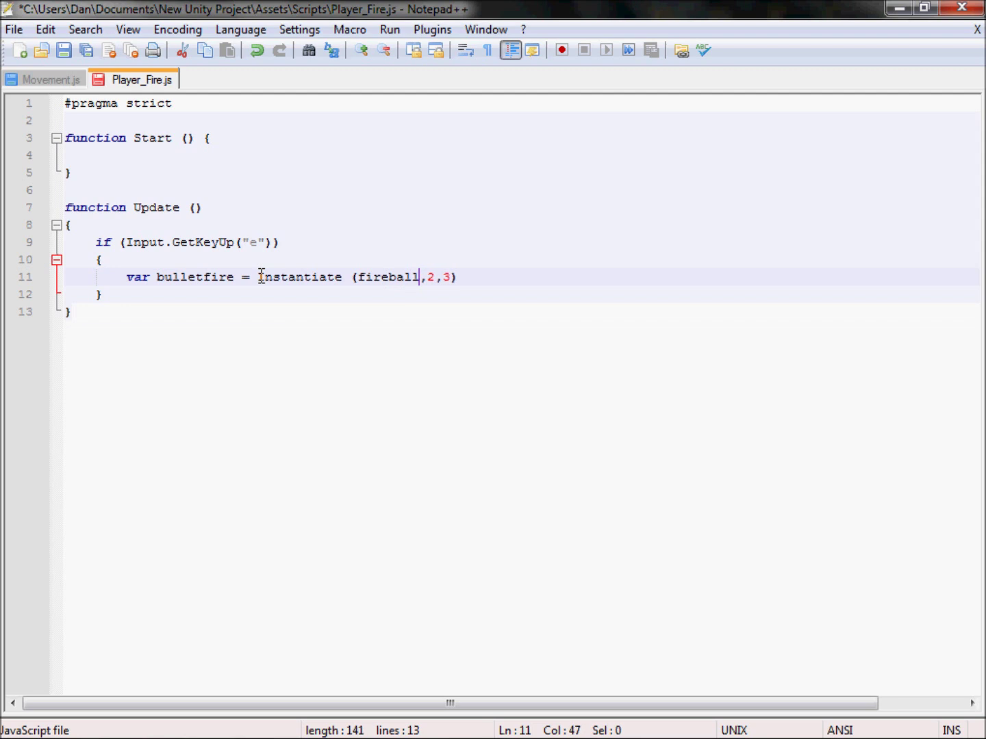
double_click(411, 277)
key("ctrl+c")
Declare var fireballbullet : Transform; below #pragma strict and save.
left_click(170, 109)
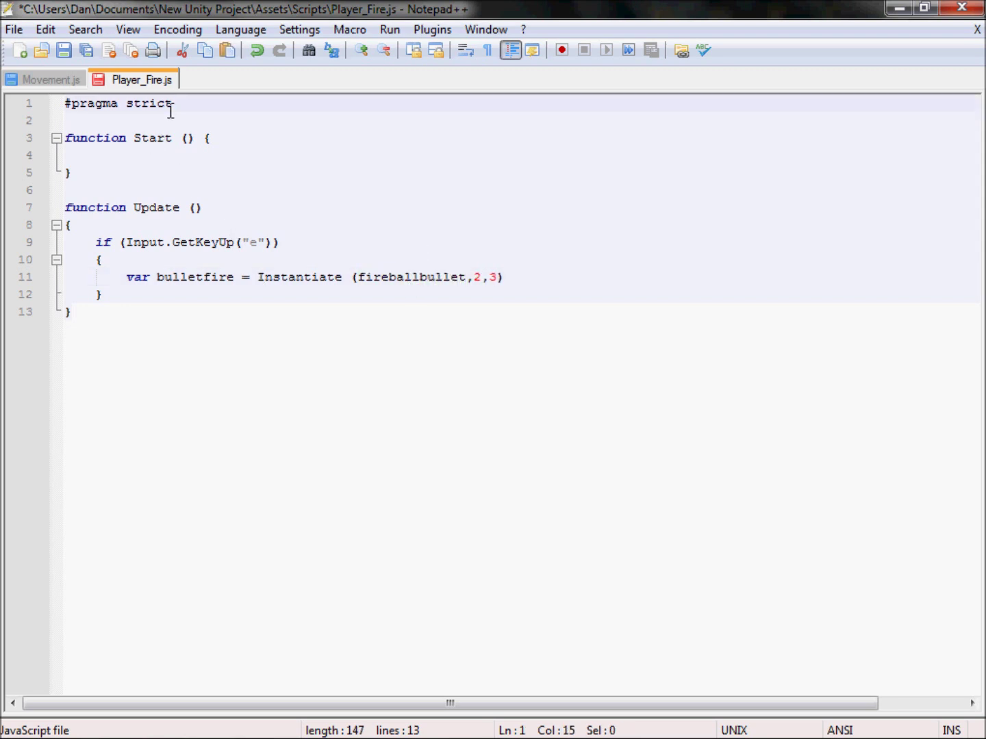
key("Return")
type("var")
key("ctrl+v")
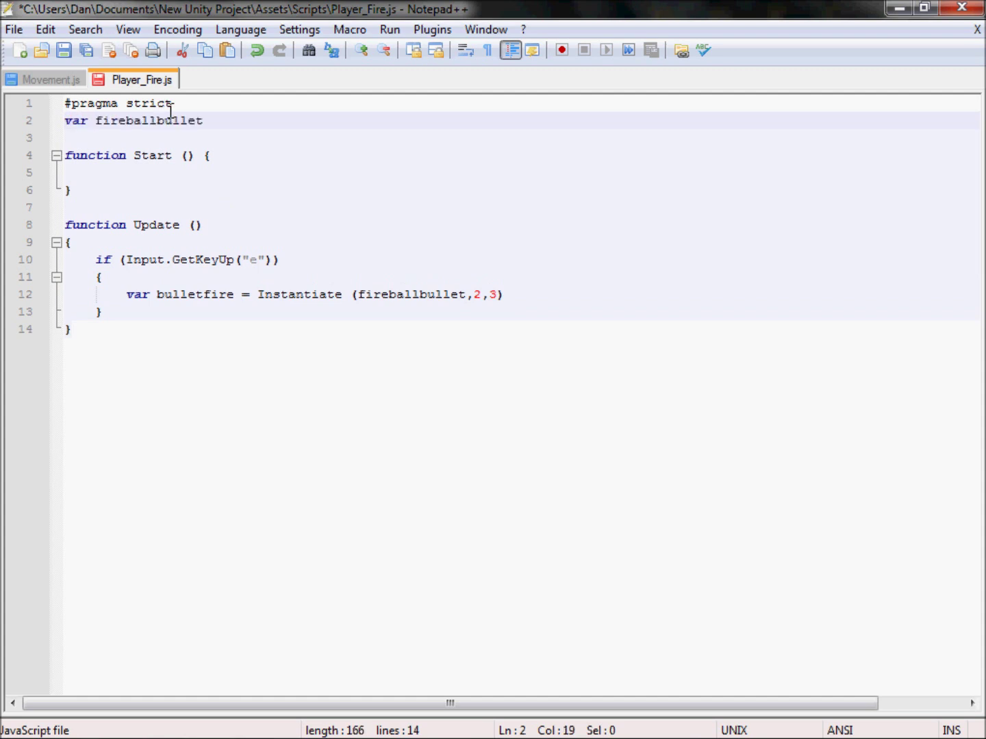
type(": Transform;")
key("ctrl+s")
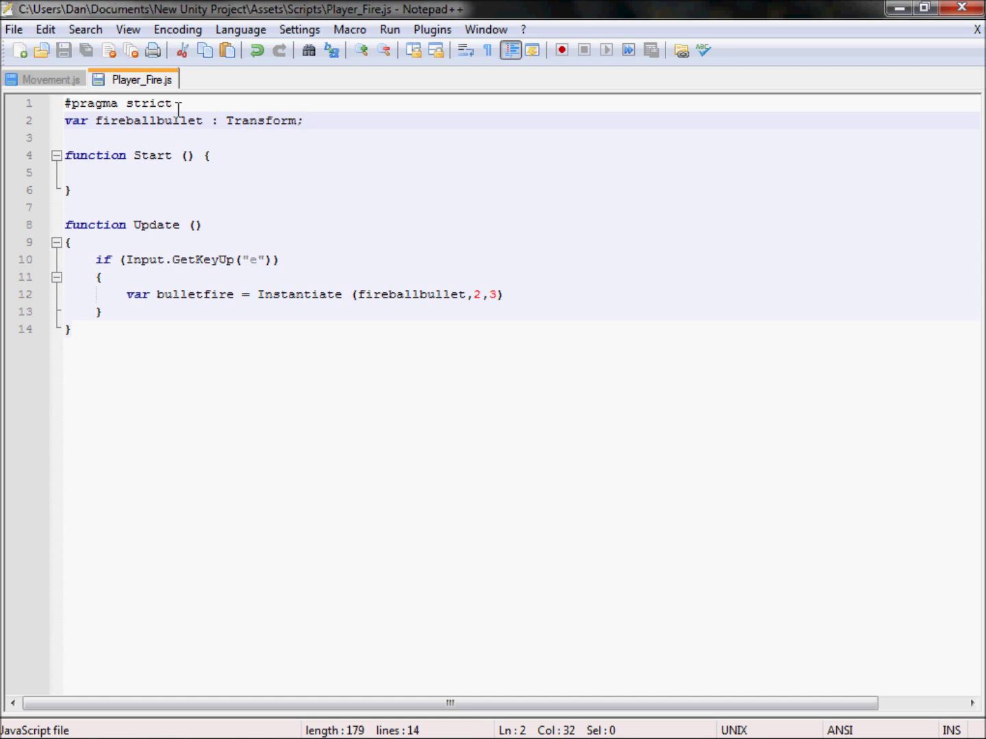
Replace the placeholder 2 with gameObject.Find("bullet_SpawnPoint").transform.position.
left_click(483, 295)
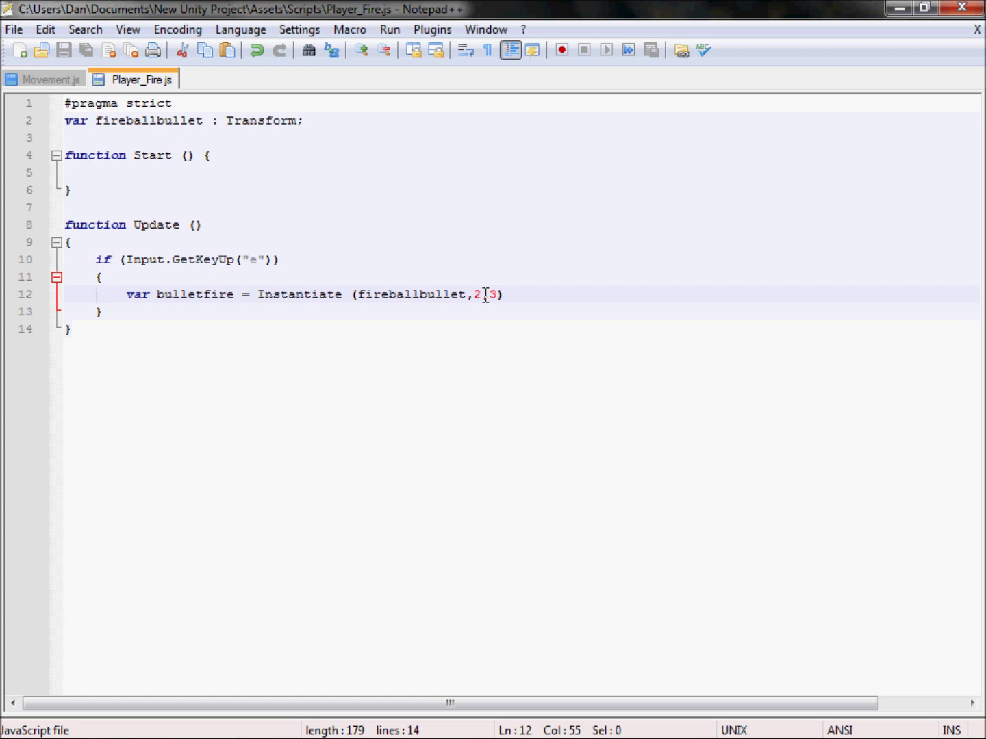
key("BackSpace")
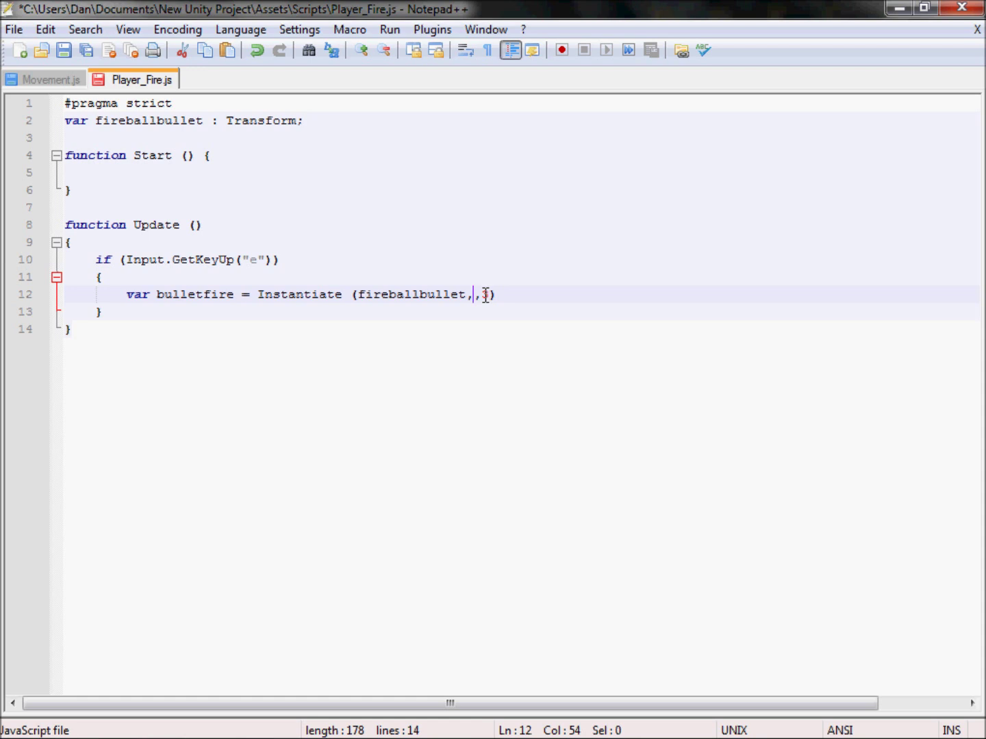
type("gameObject")
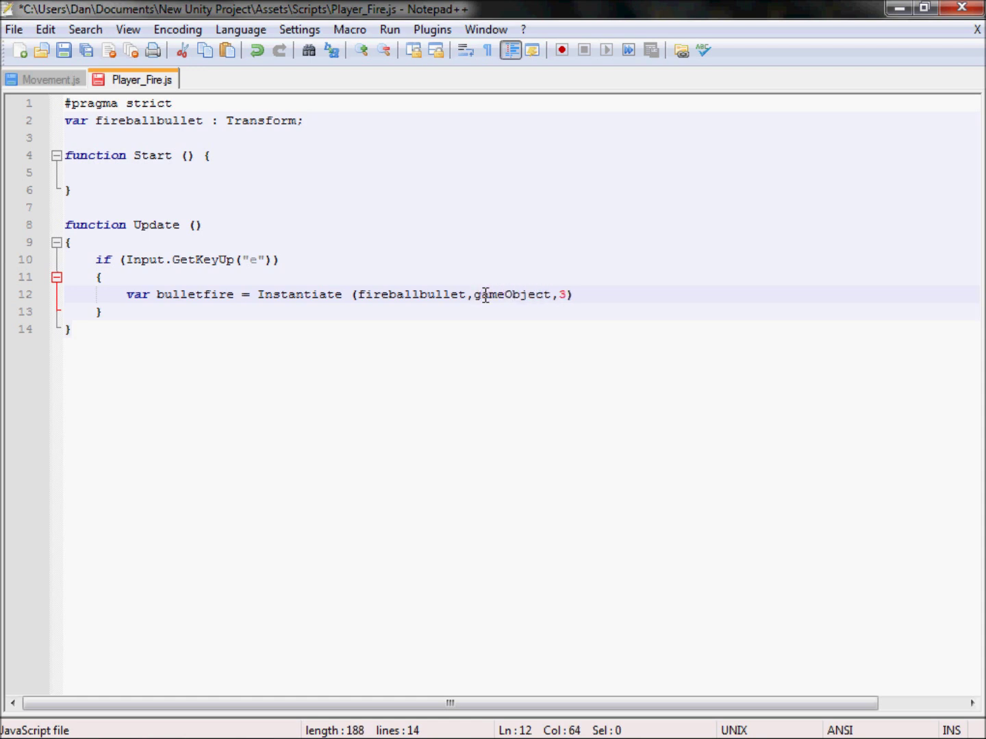
type(".Find")
type("(")
type("\"")
type("\"\")")
key("Left")
type("\"")
key("BackSpace")
key("BackSpace")
key("Left")
type("bullet_Spa")
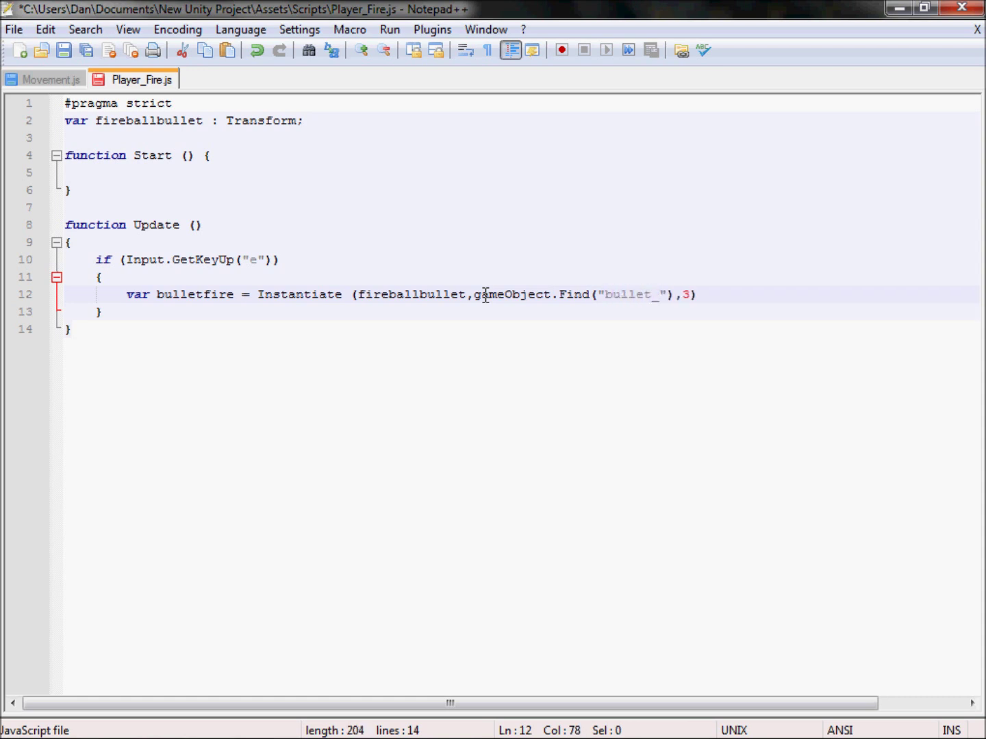
type("wnPoint")
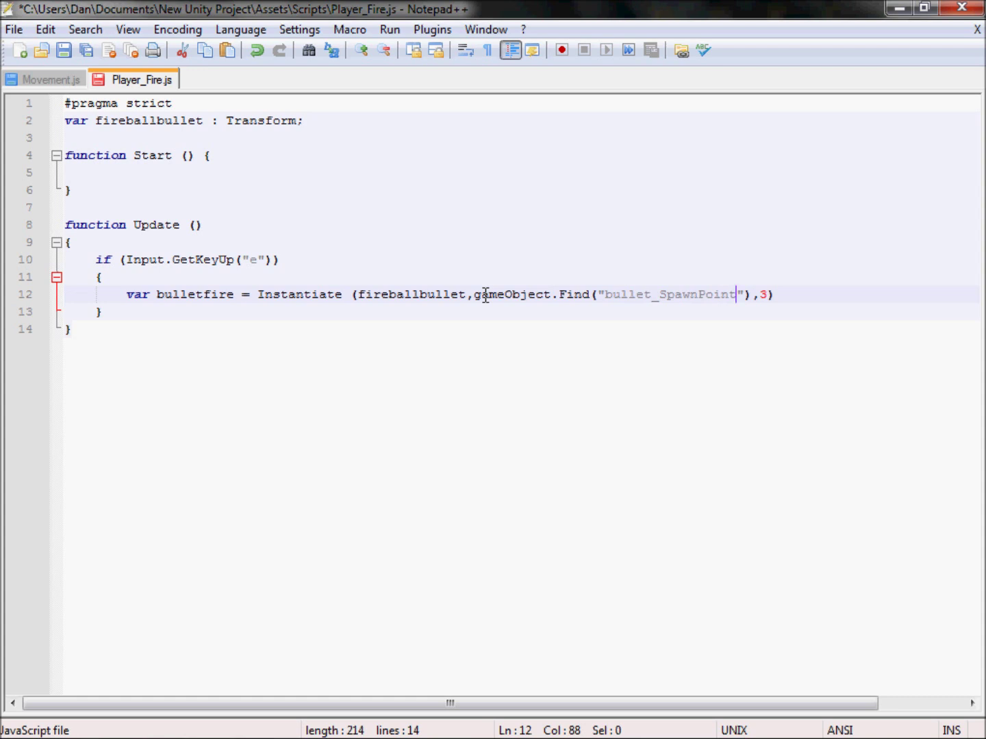
key("Right")
key("Right")
key("Right")
key("Left")
key("Left")
key("Right")
type(".transform")
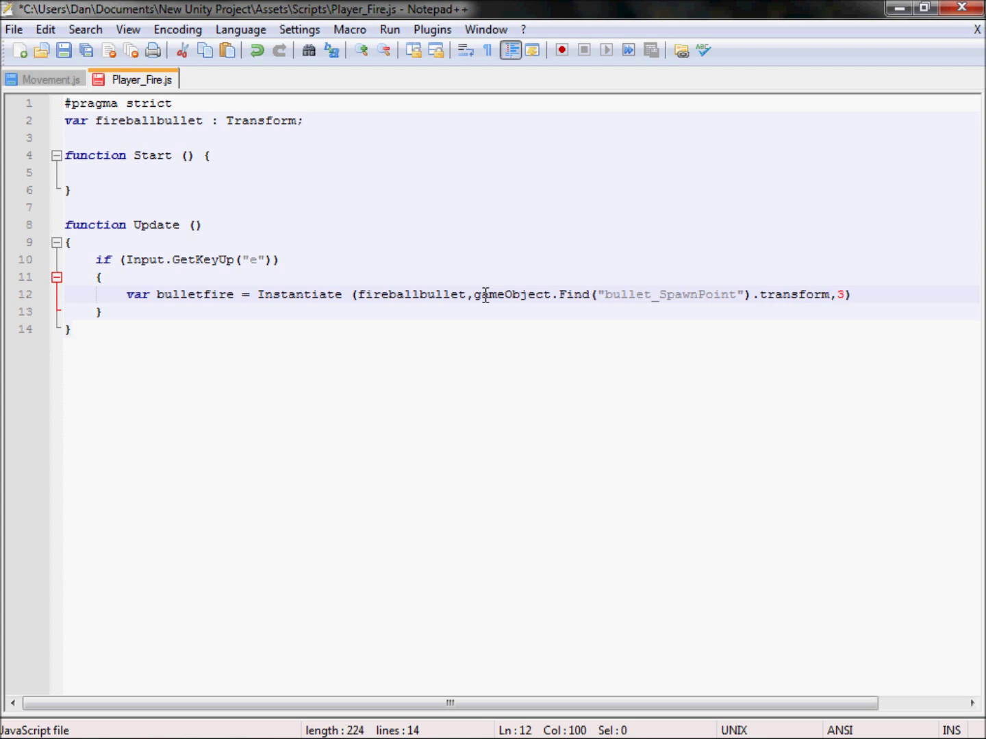
type(".position")
left_click(787, 244)
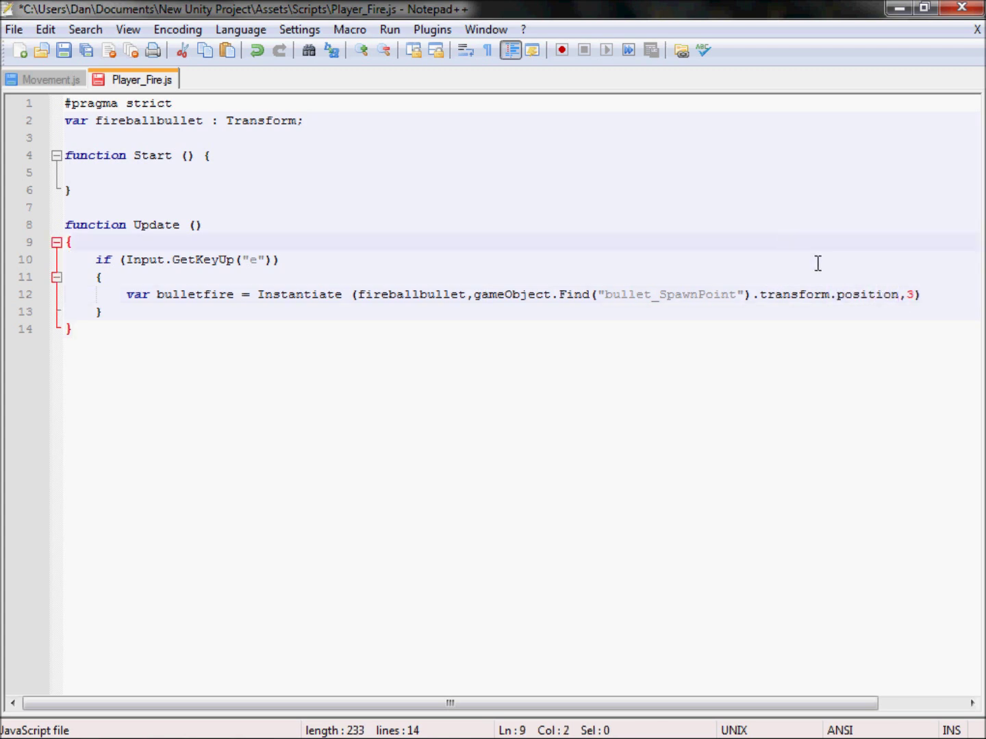
Replace the placeholder 3 with Quaternion.identity and save the script.
left_click(915, 295)
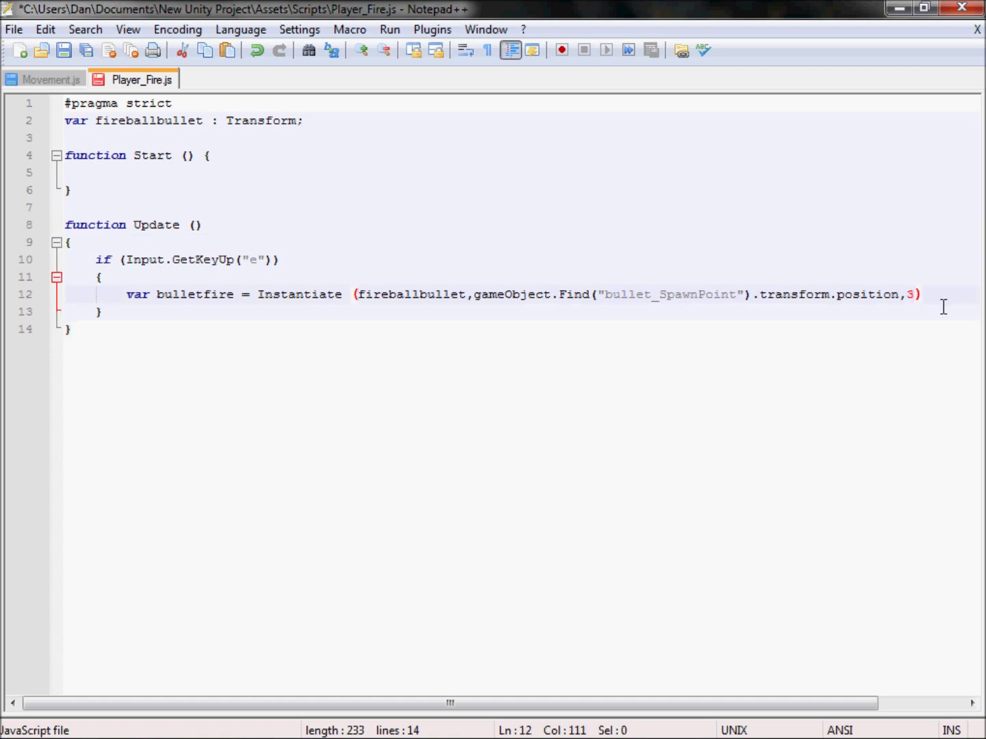
key("BackSpace")
type("Quaternion")
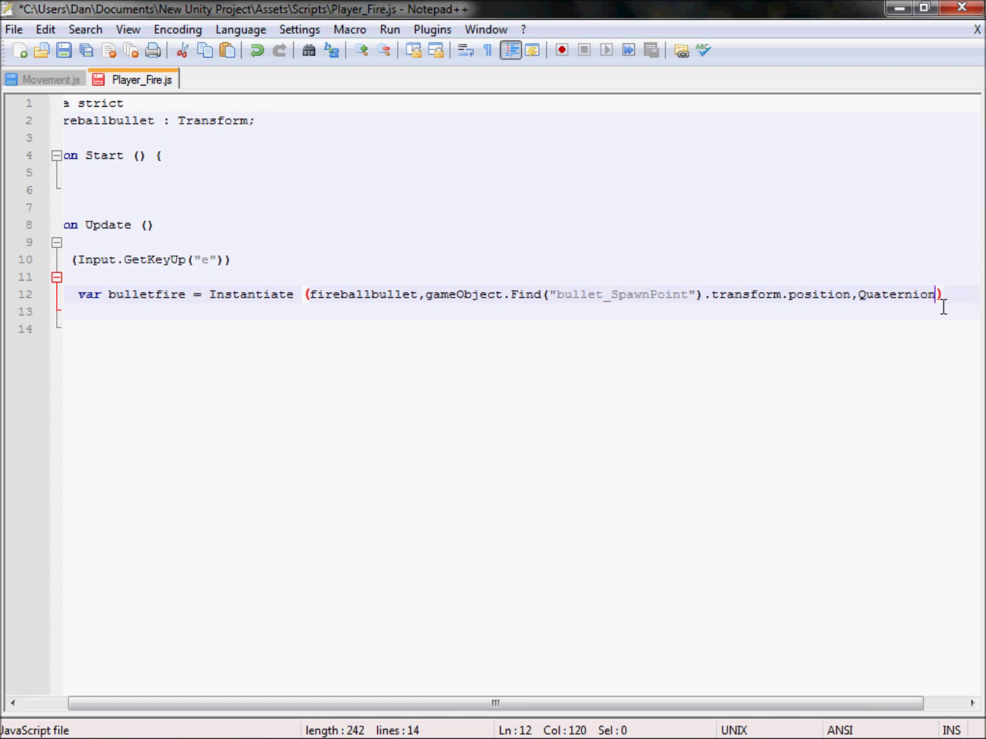
type(".identiy")
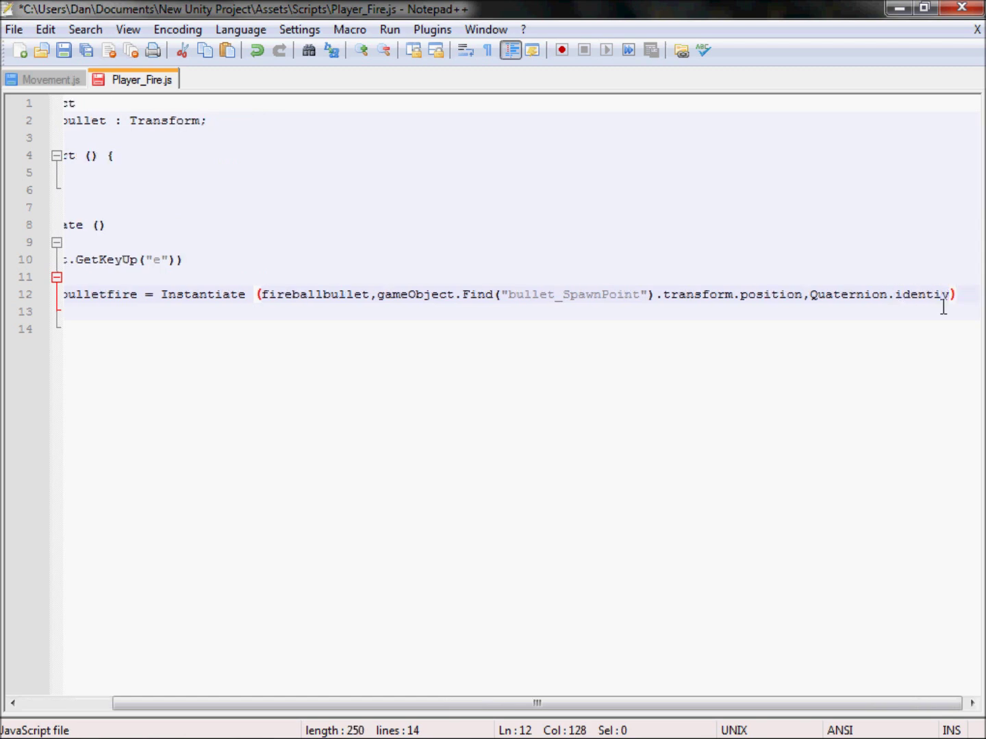
key("BackSpace")
key("BackSpace")
type("ity")
key("ctrl+s")
scroll(791, 328, "down", 2, "ctrl")
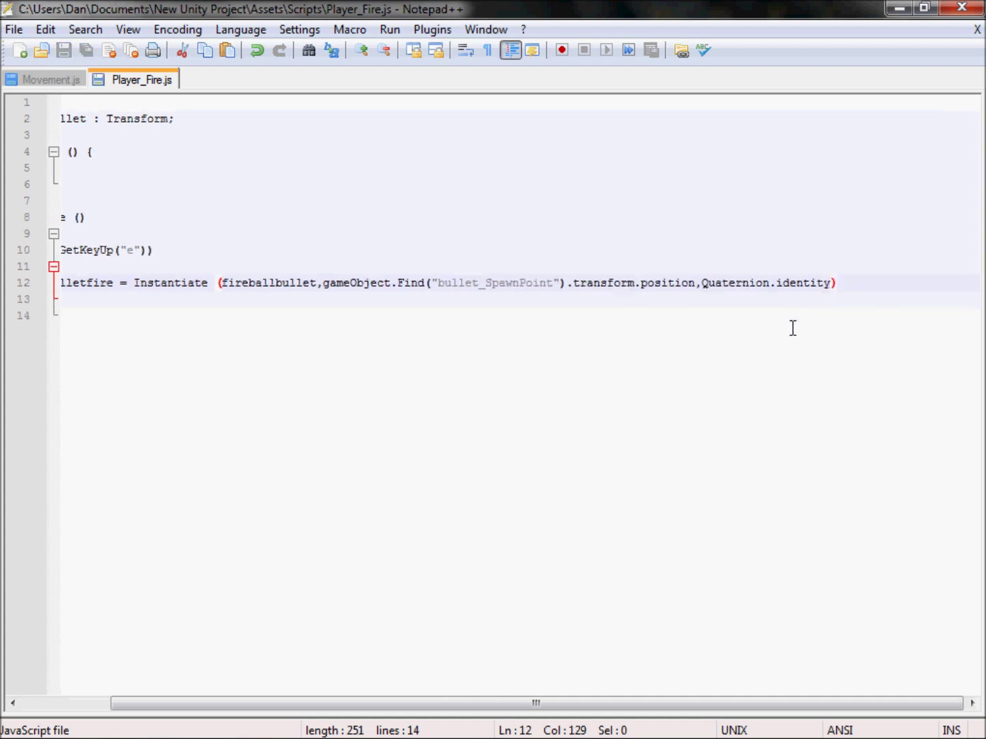
left_click_drag(668, 705, 514, 702)
scroll(472, 397, "up", 2, "ctrl")
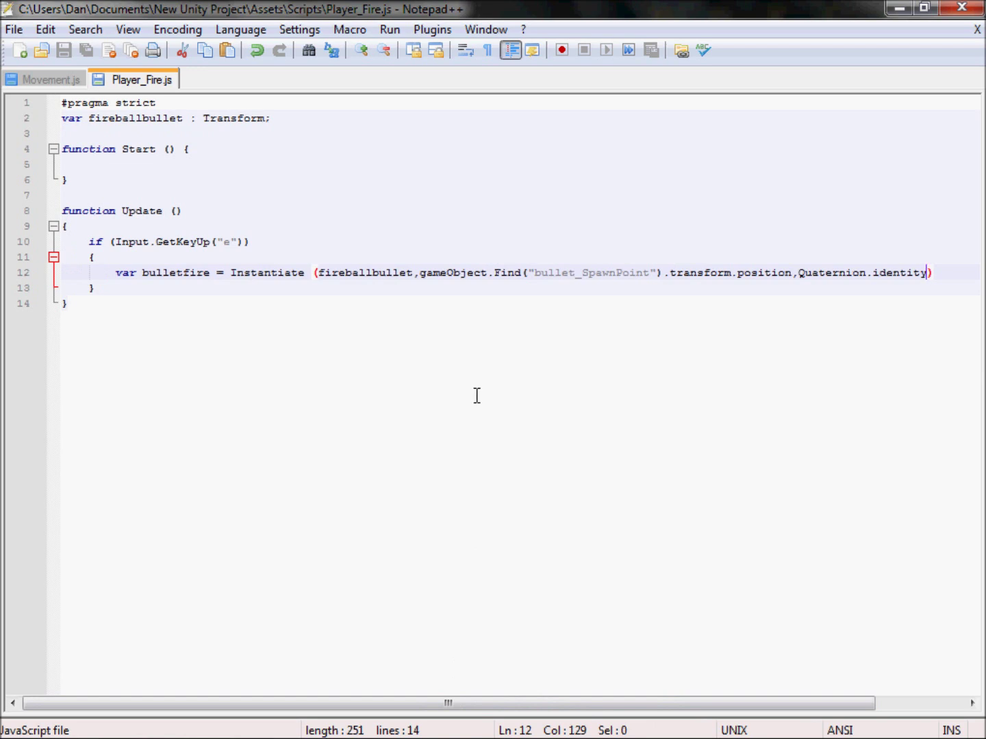
Select Character and collapse its Rigidbody, Movement, Character Controller and Mesh Renderer components.
key("alt+Tab")
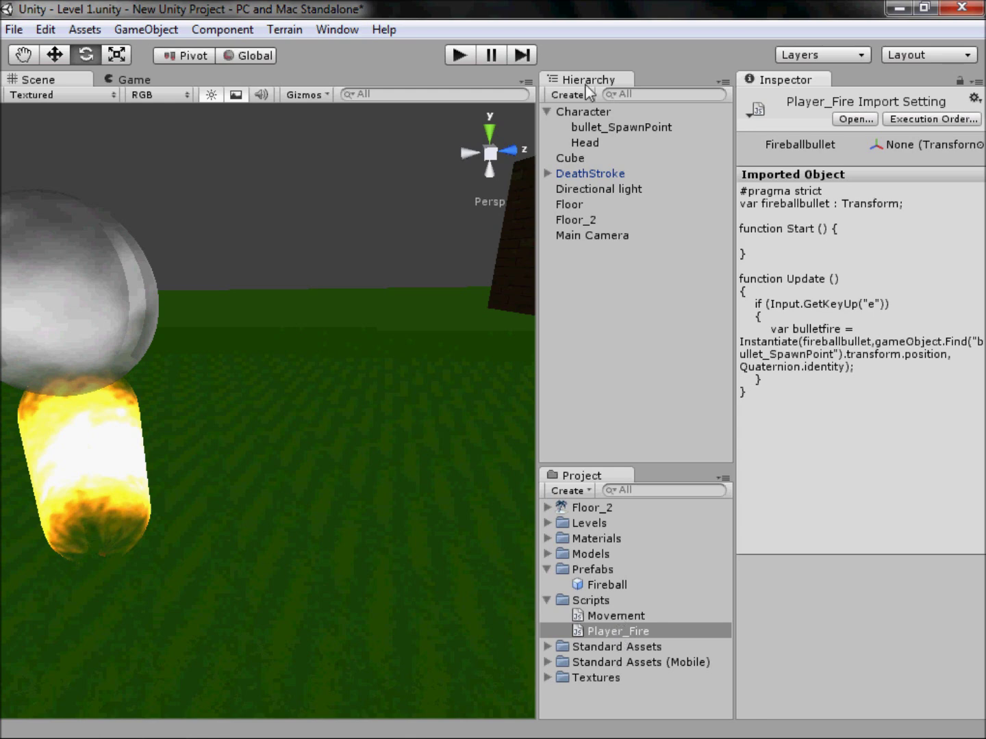
left_click(601, 115)
scroll(830, 623, "down", 10)
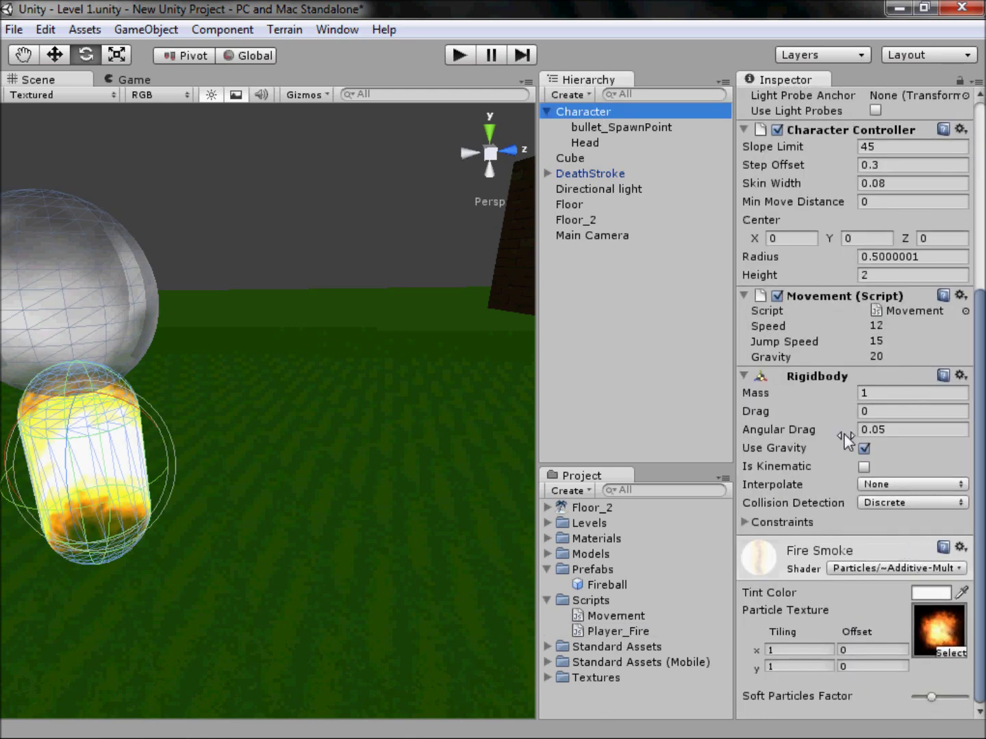
left_click(833, 374)
left_click(817, 488)
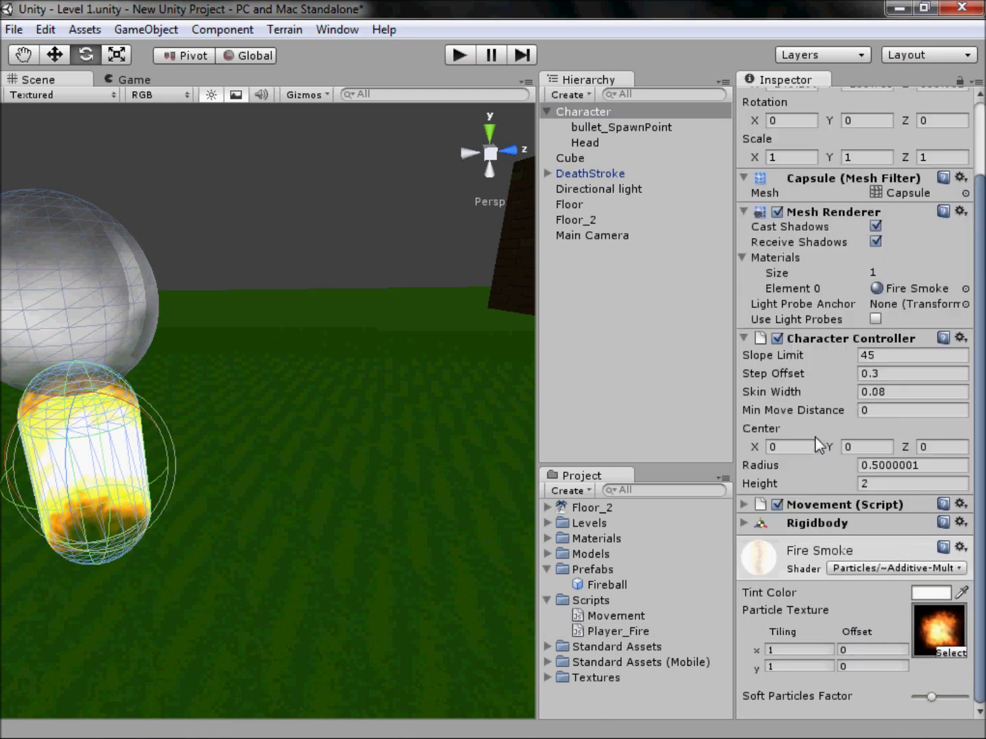
left_click(840, 346)
left_click(830, 301)
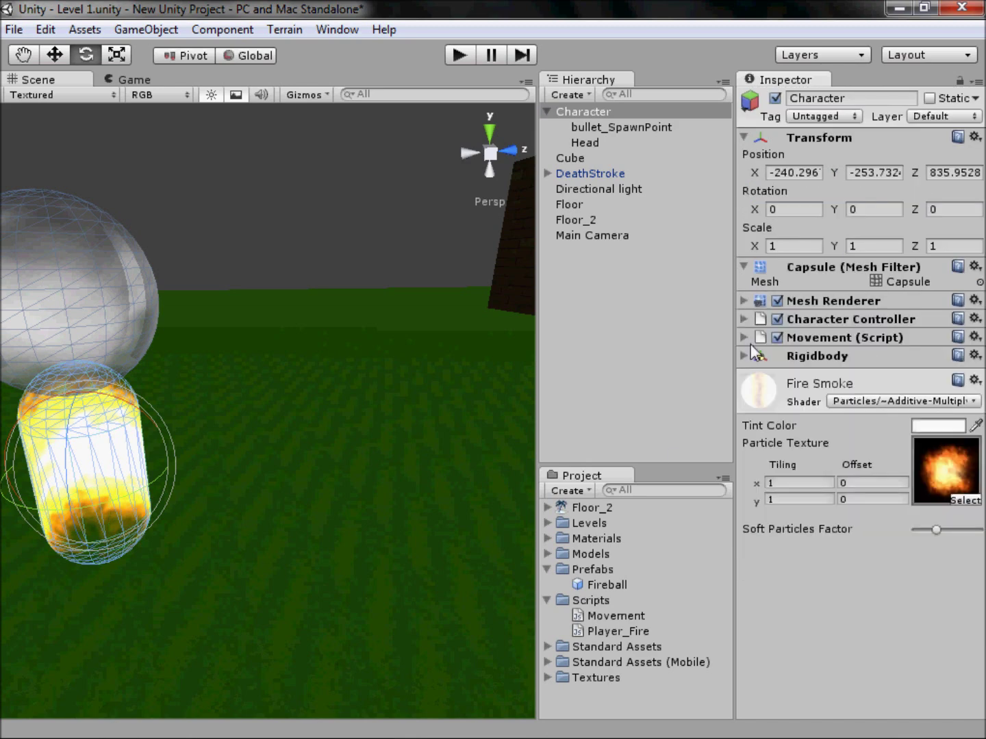
Attach Player_Fire to Character, assign the Fireball prefab as Fireballbullet, and start the game.
left_click_drag(605, 633, 902, 601)
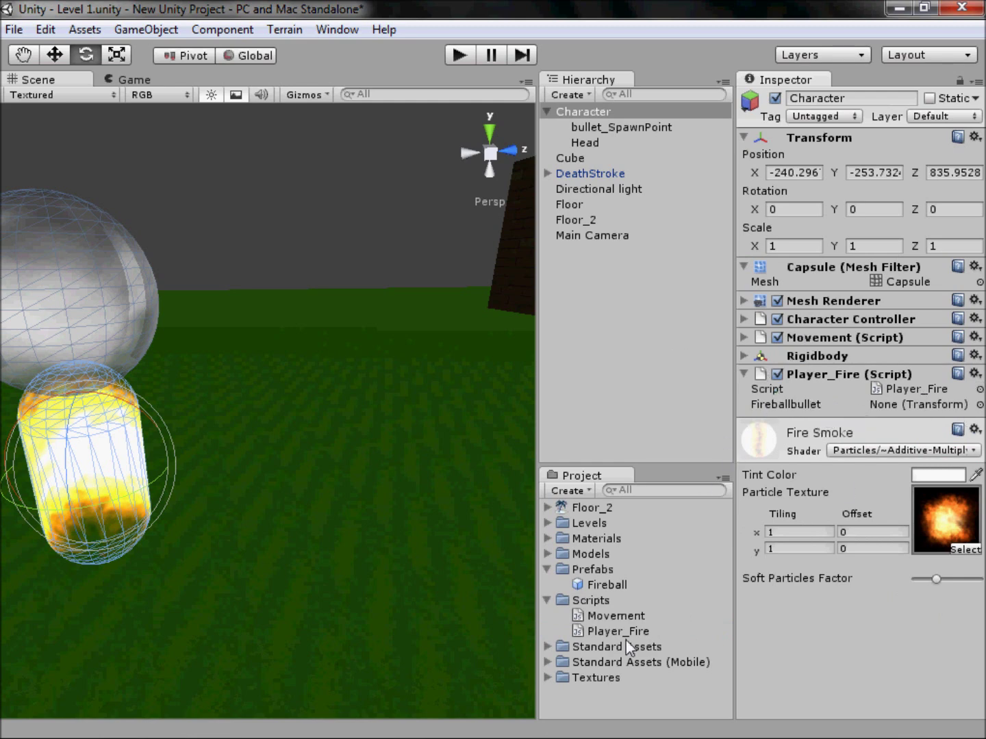
left_click(614, 588)
left_click_drag(615, 588, 921, 404)
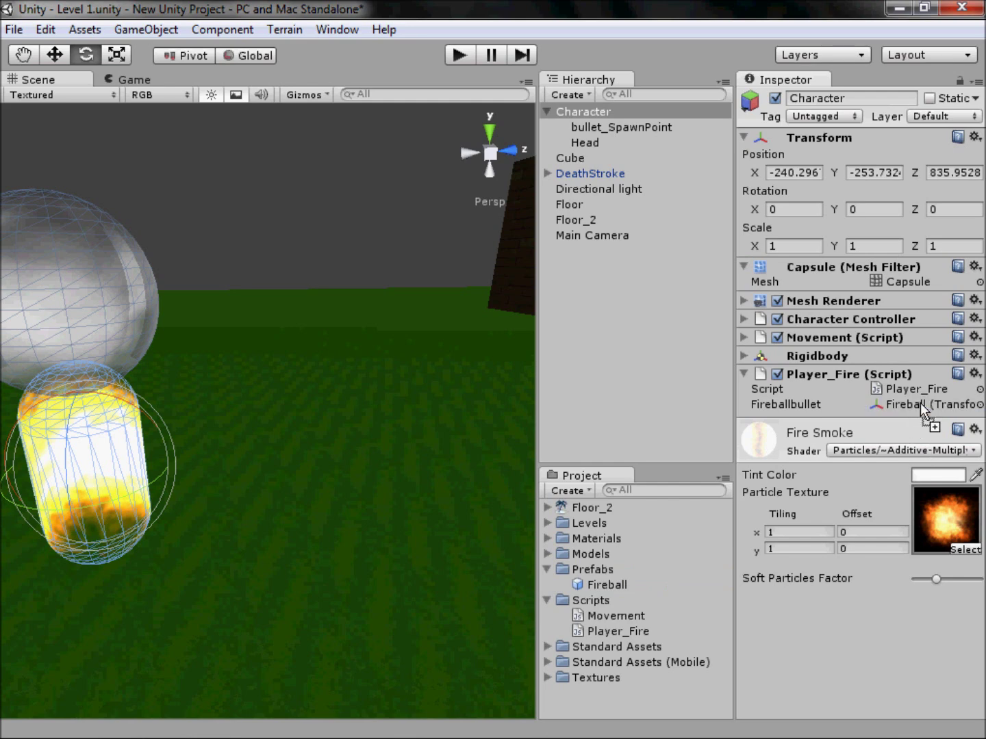
left_click(450, 56)
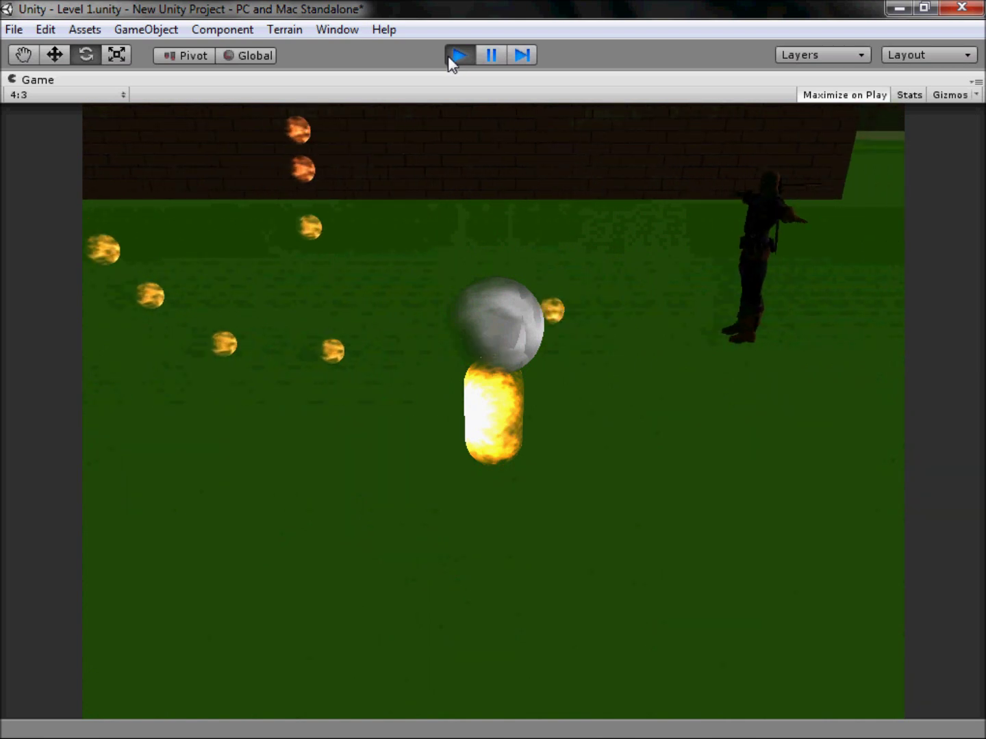
left_click(466, 50)
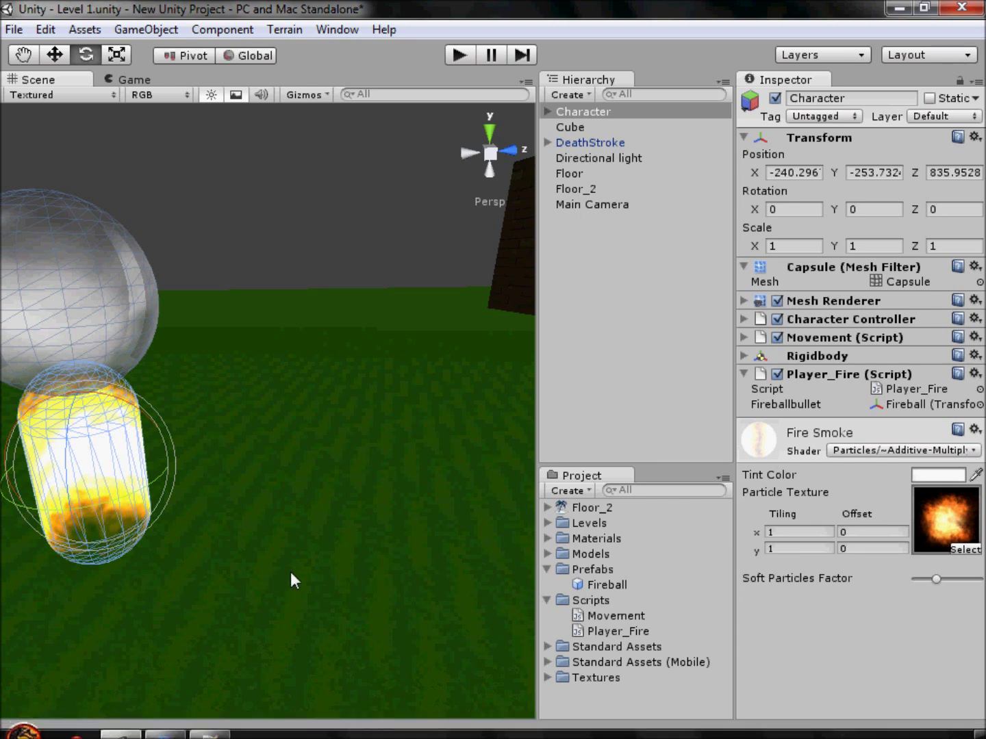
left_click(836, 359)
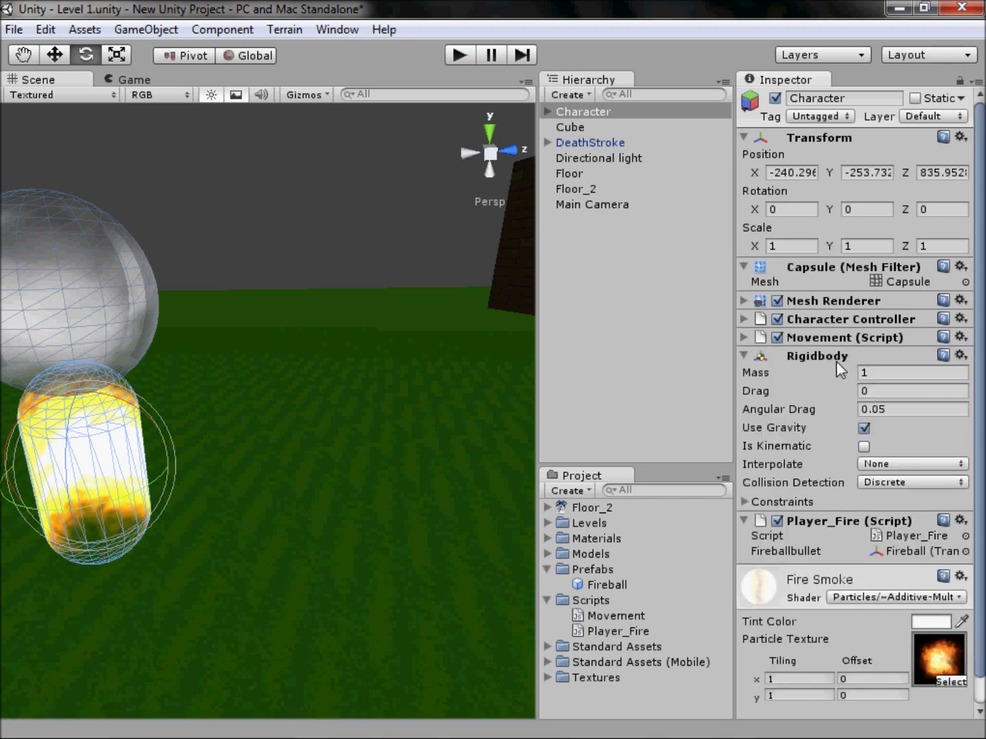
Add a new blank line below the Instantiate line in Player_Fire.
left_click(833, 358)
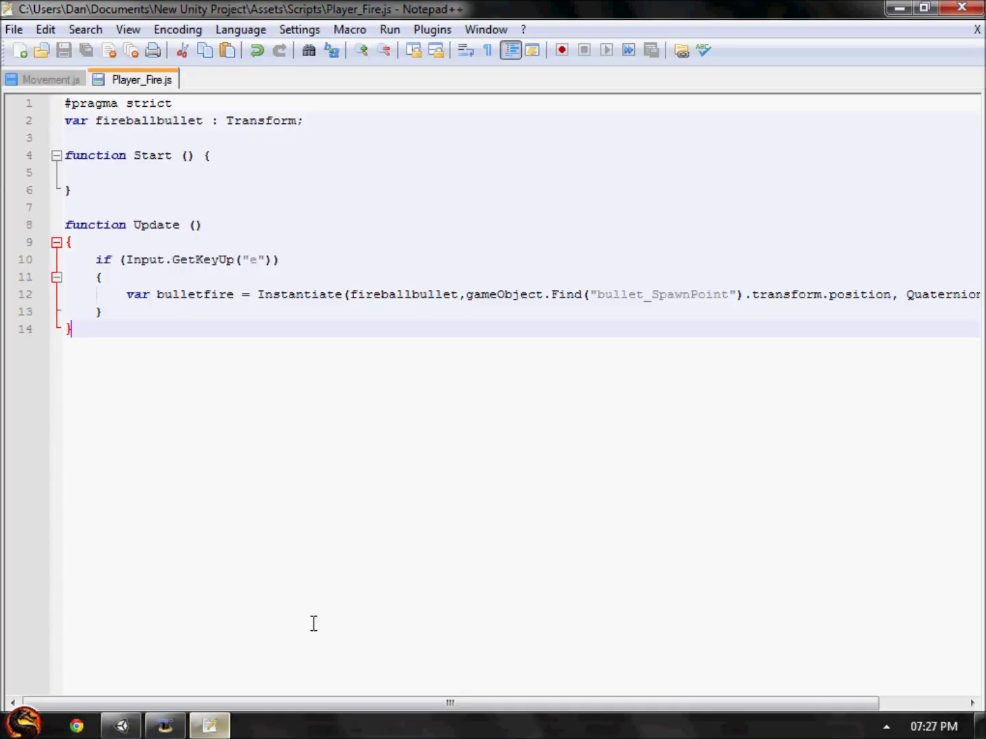
left_click(211, 720)
left_click(172, 296)
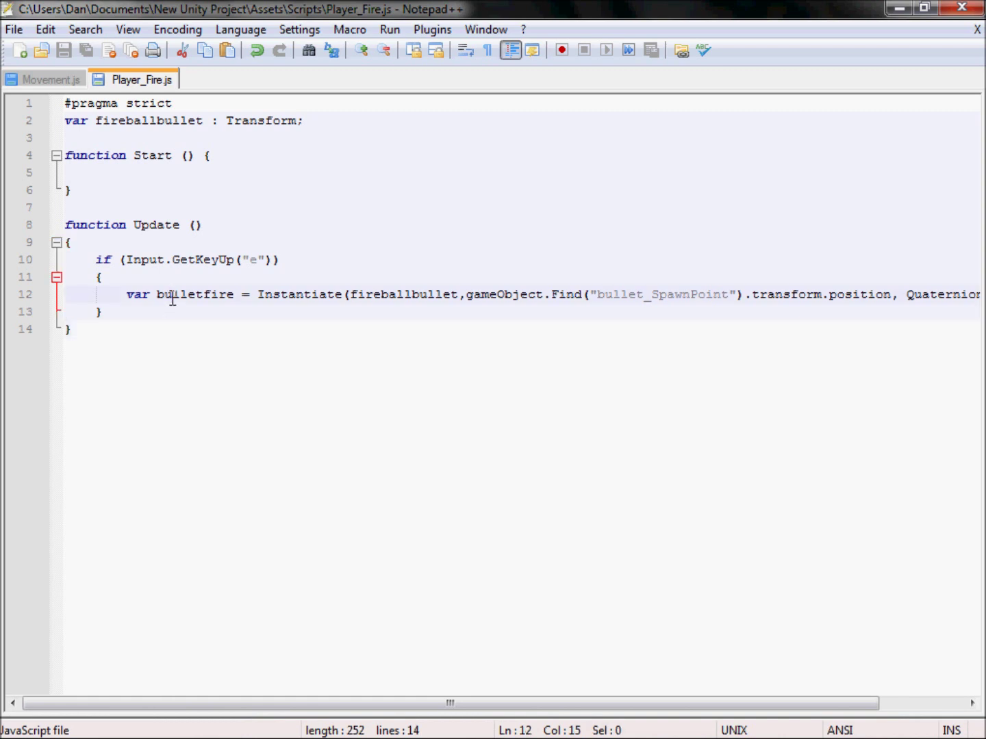
key("End")
key("Return")
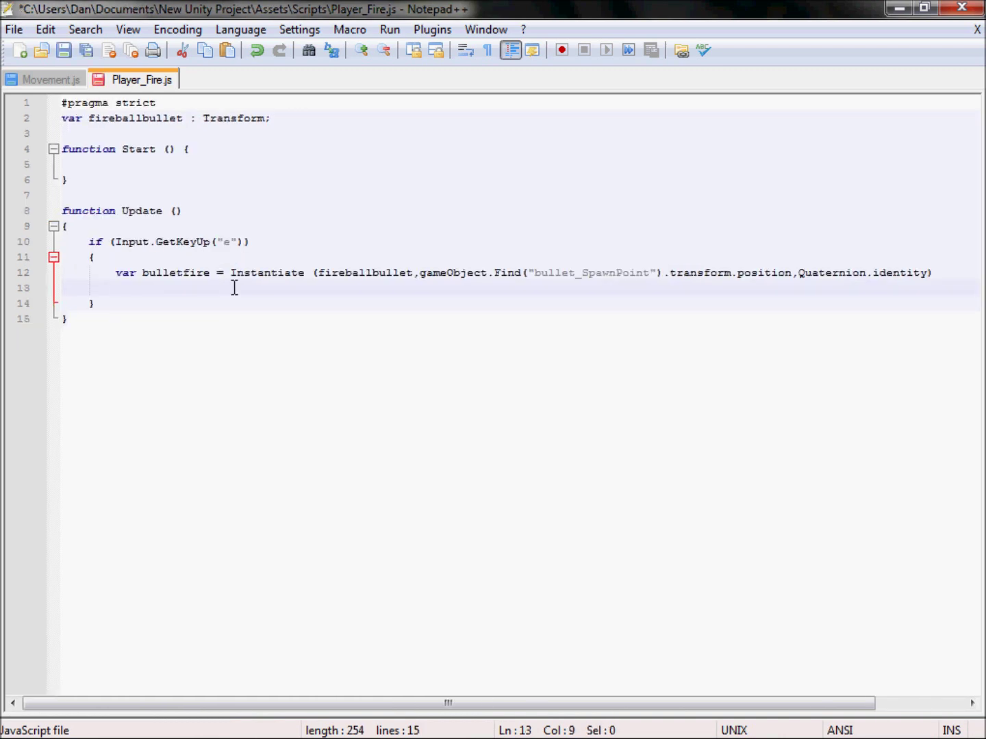
Write bulletfire.rigidbody.AddForce(transform.forward * 500); on the new line.
left_click(188, 273)
double_click(179, 274)
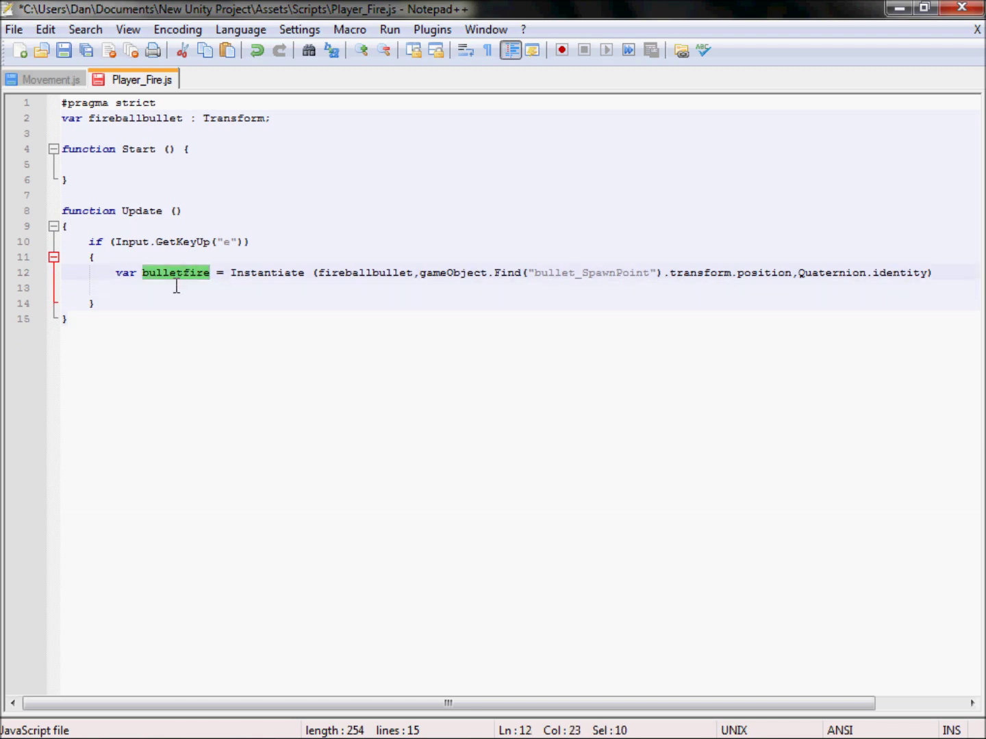
key("ctrl+c")
left_click(176, 287)
key("ctrl+v")
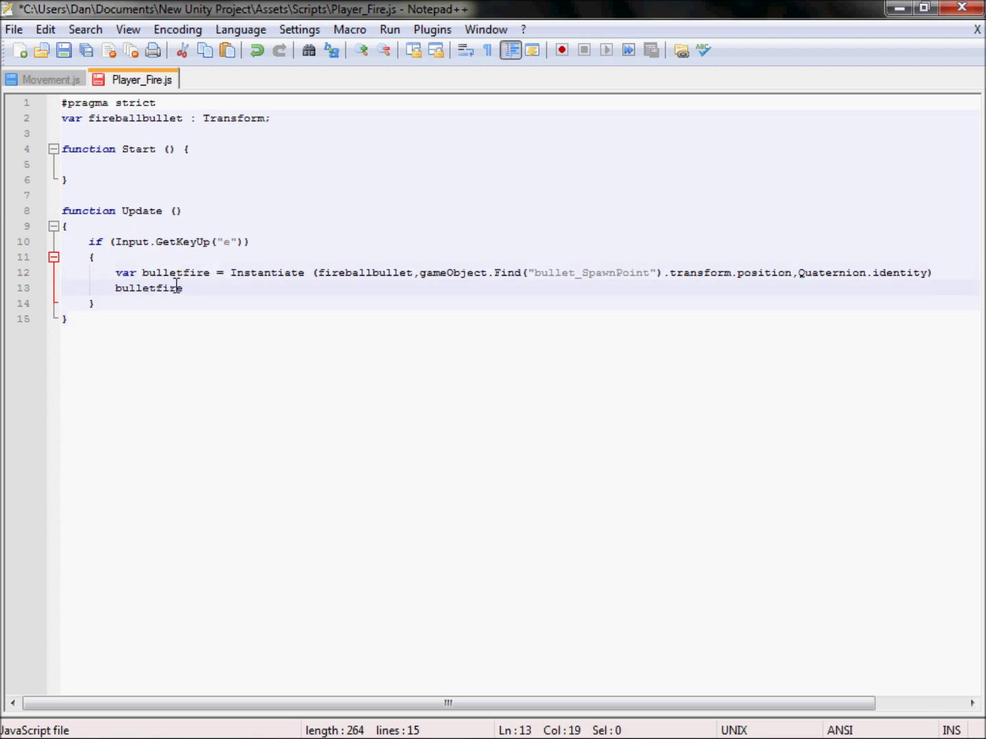
type(".rigidbody.AddForce")
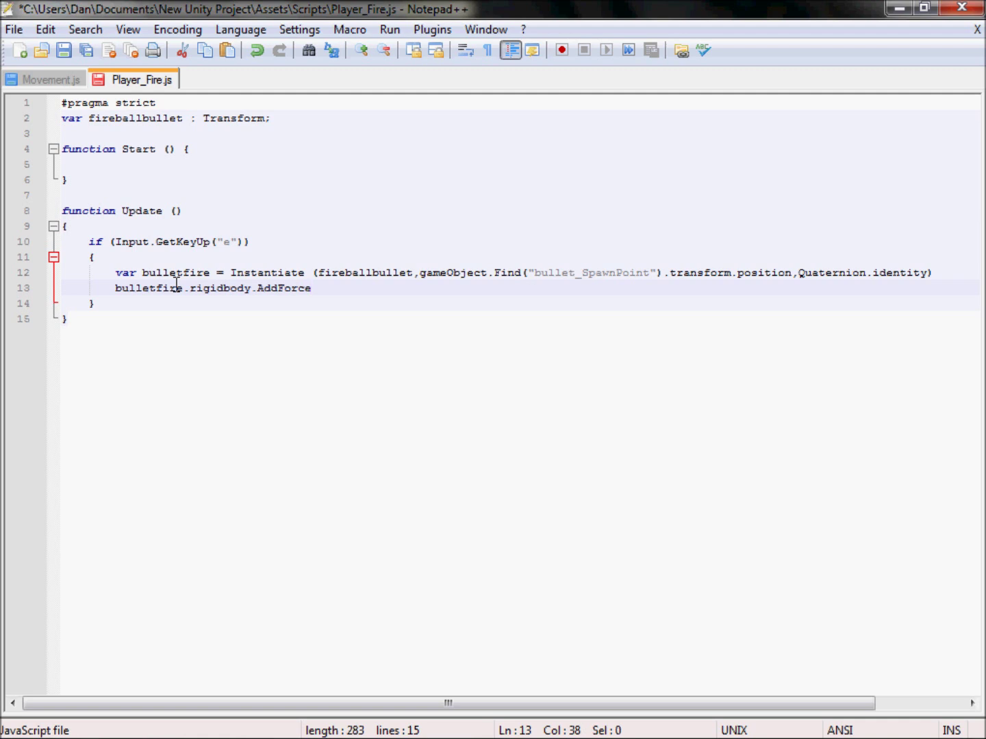
type("(transform.forward")
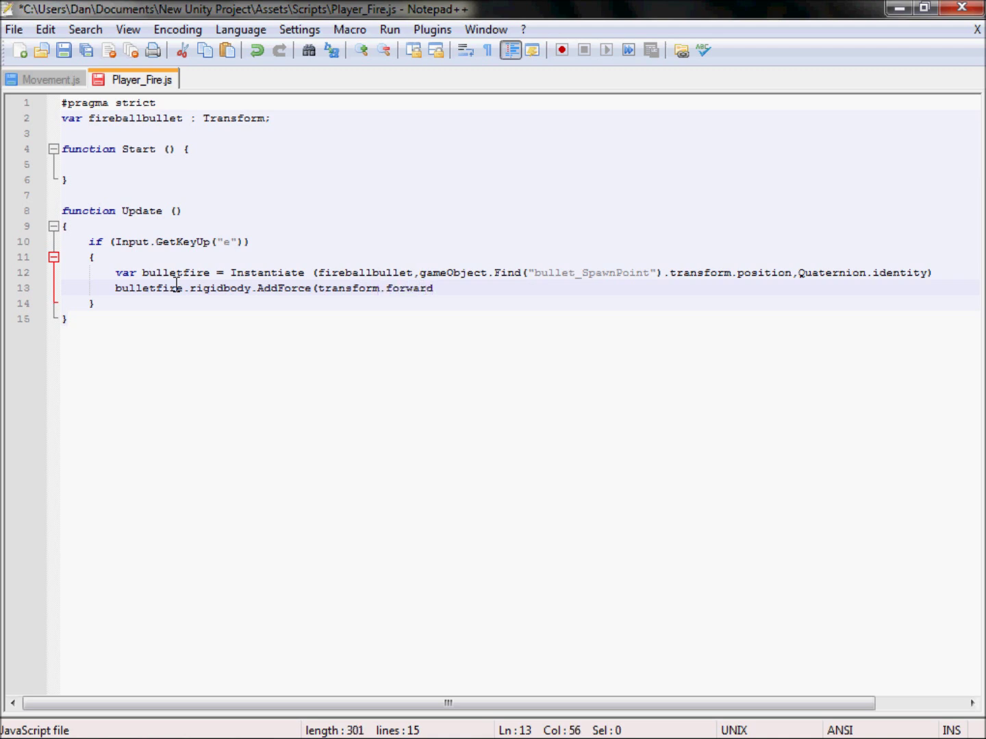
type(" *")
type("500);")
Save the script, then test firing fireballs while moving and jumping, and stop the game.
key("ctrl+s")
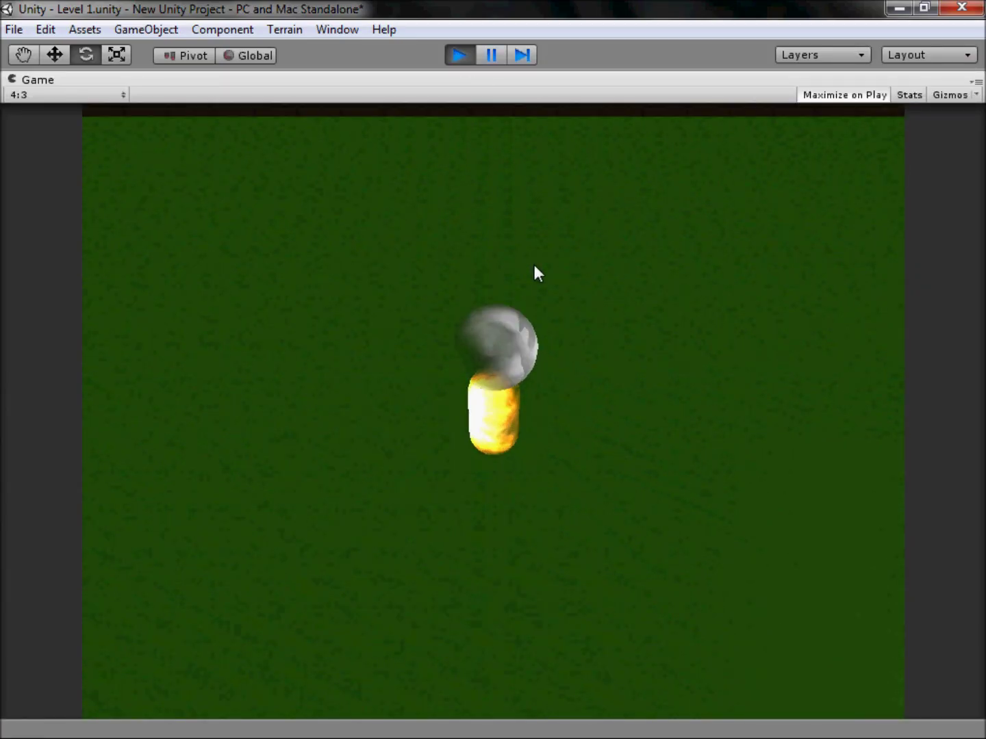
key("w")
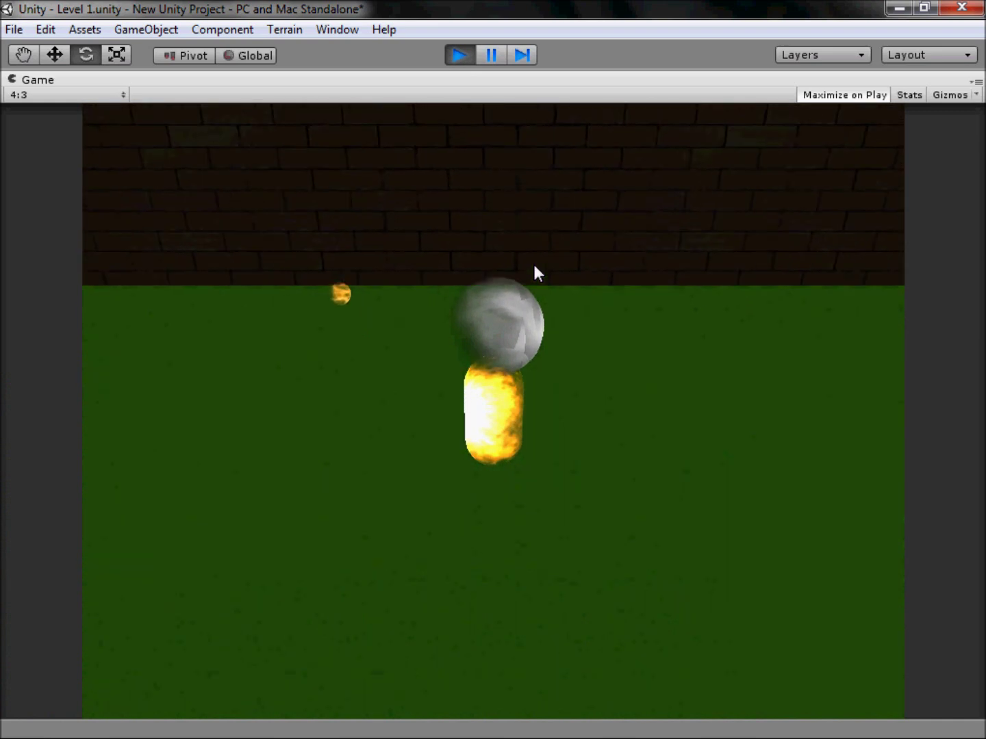
key("w")
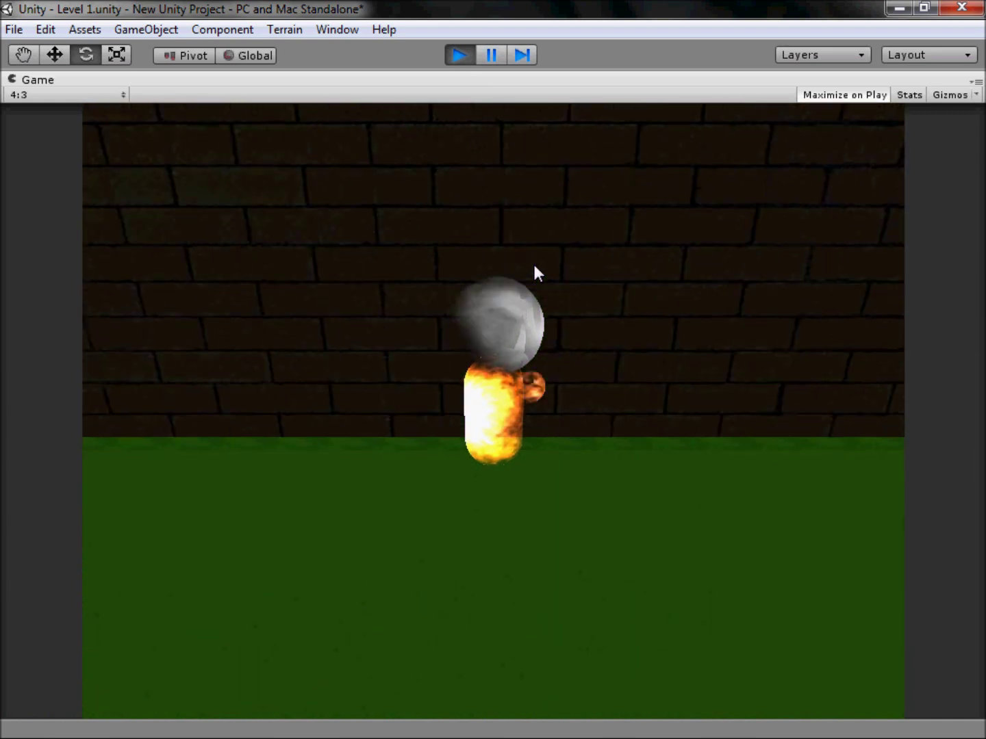
key("s")
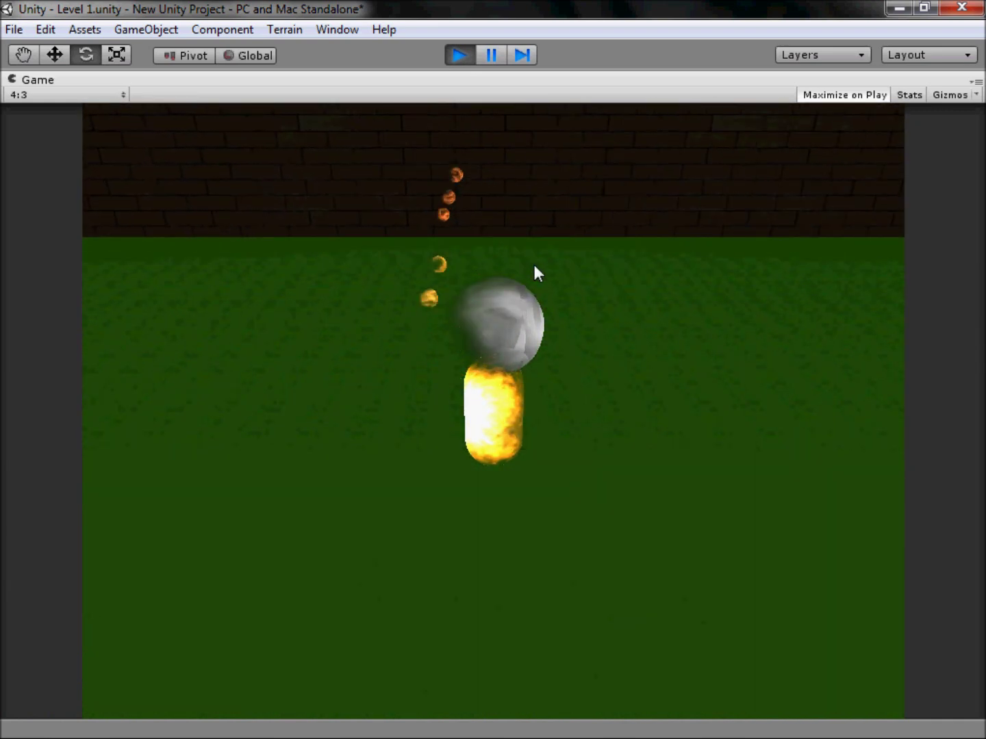
key("w")
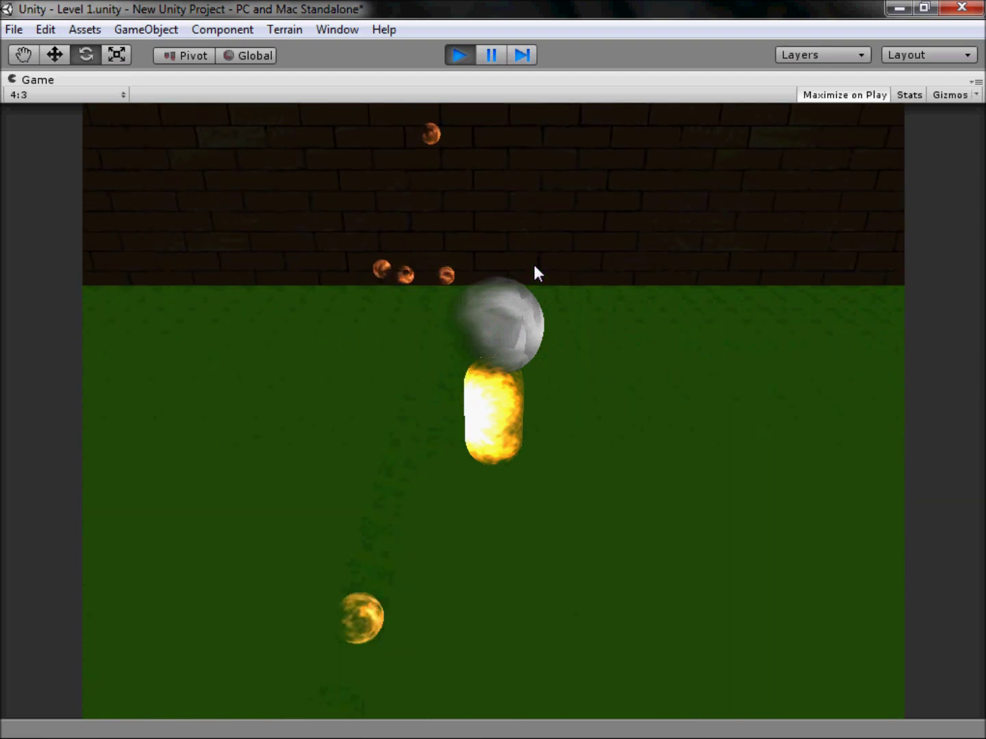
key("s")
key("w")
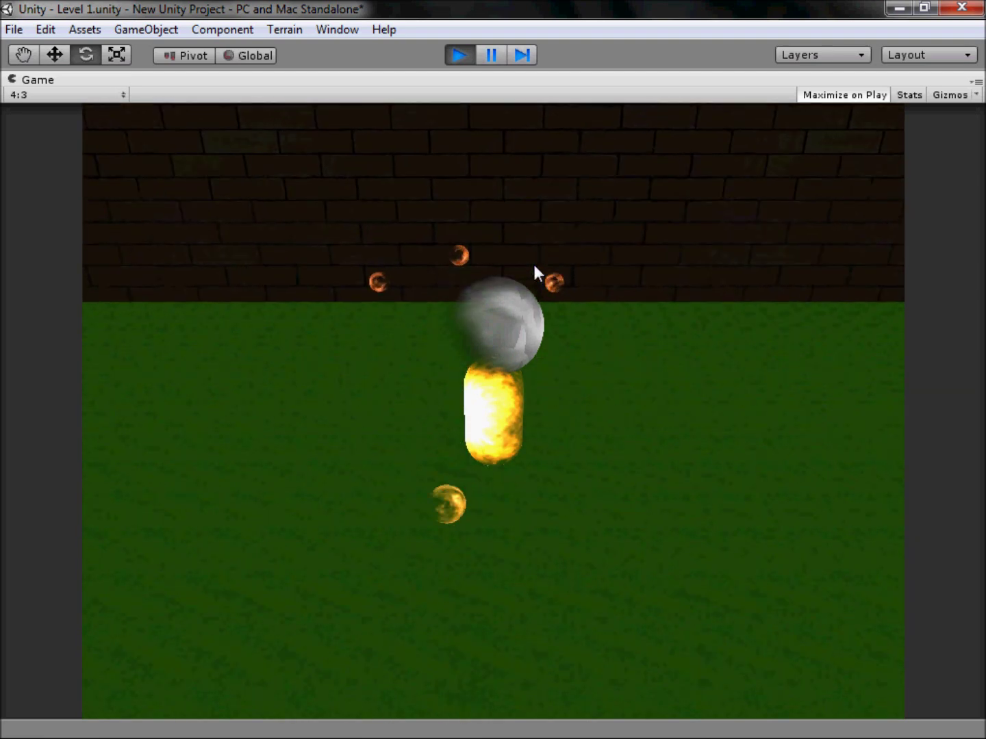
key("w")
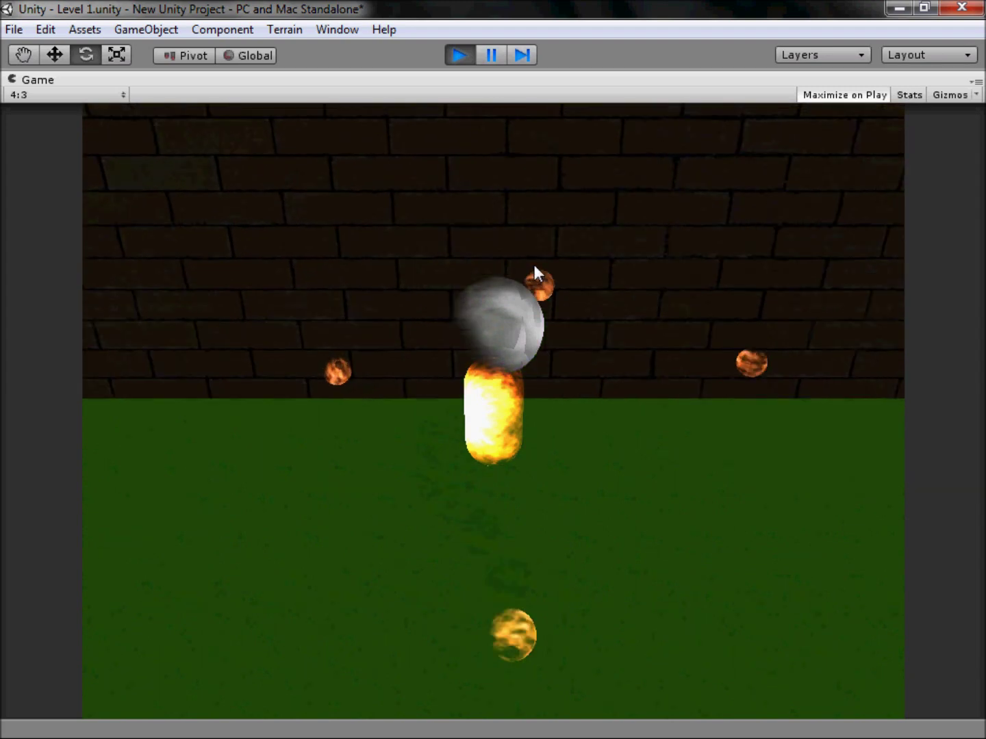
key("space")
key("space")
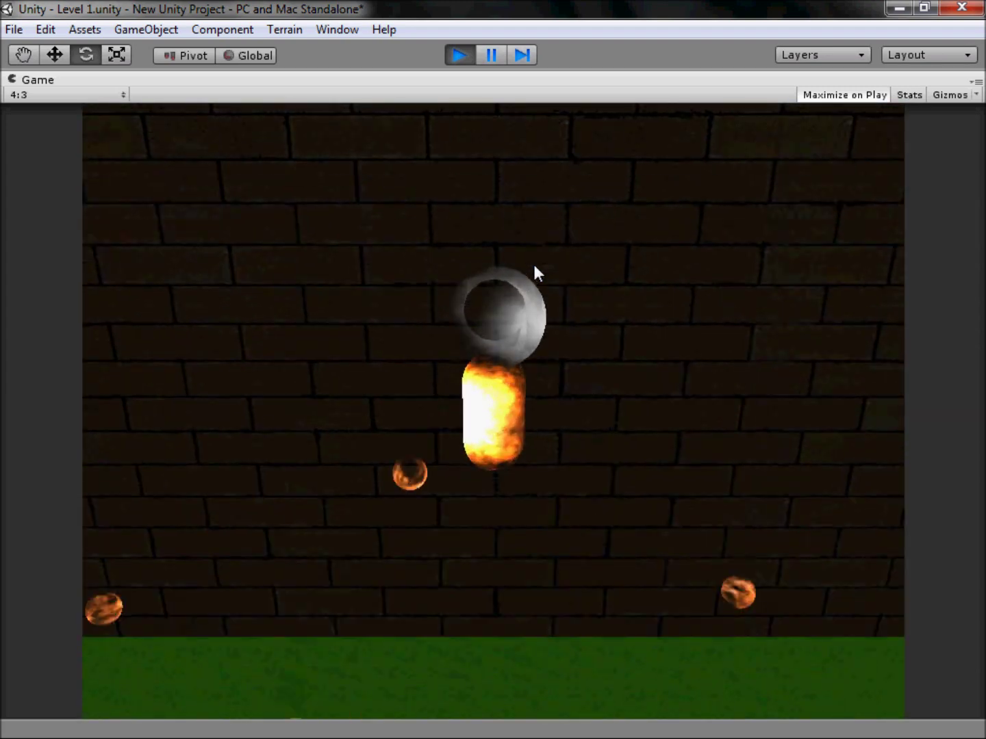
key("space")
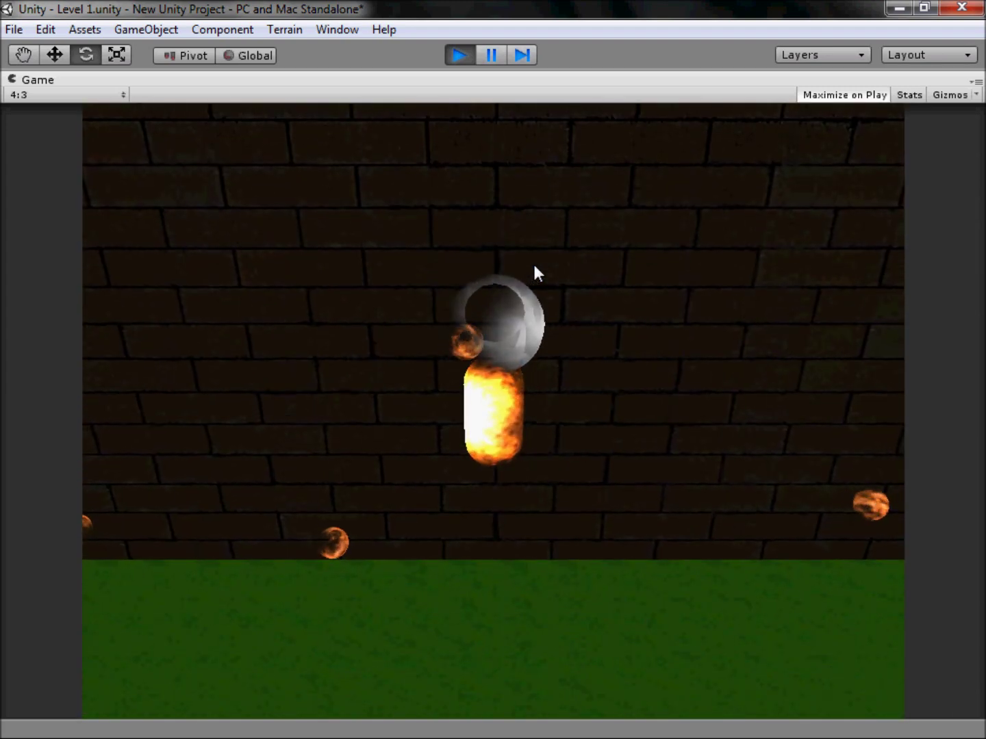
key("space")
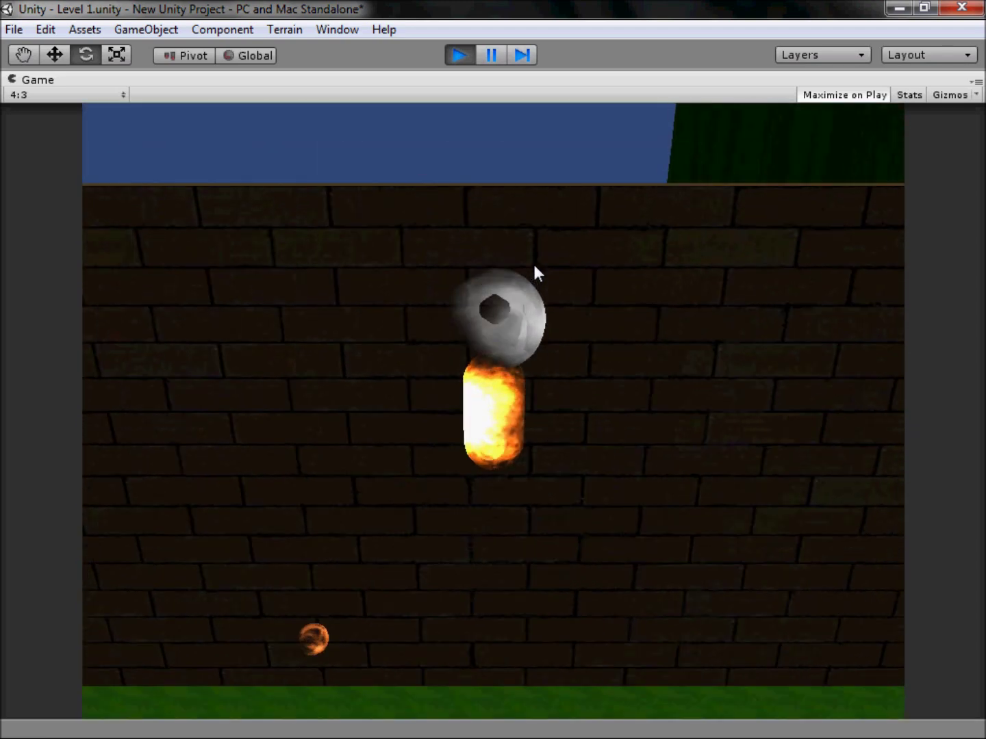
key("space")
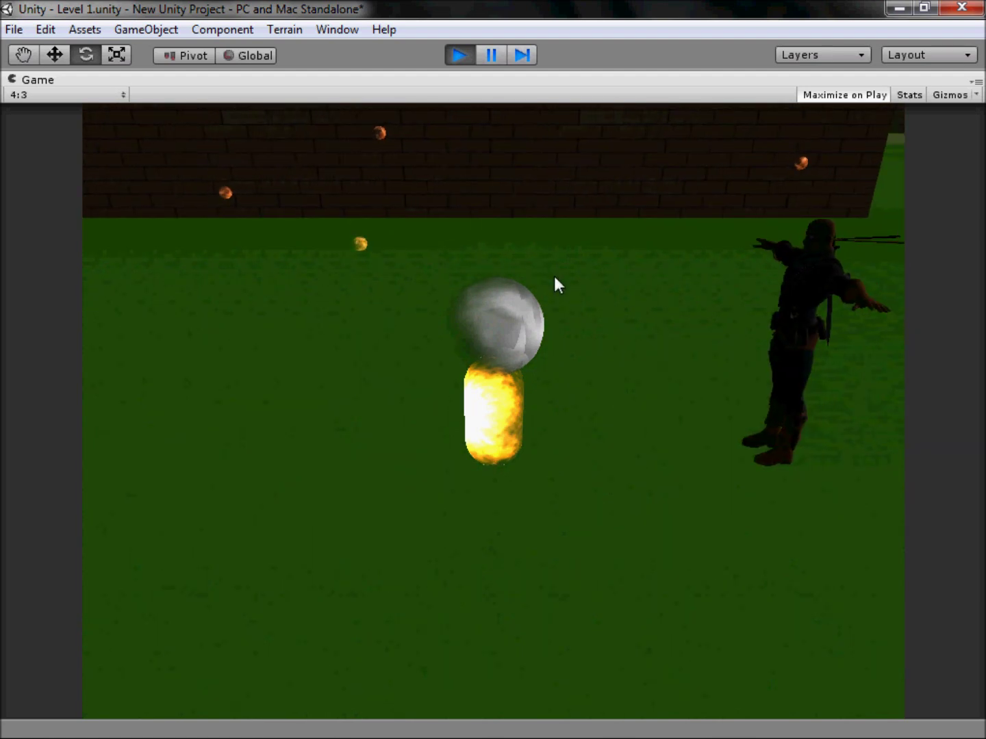
left_click(555, 277)
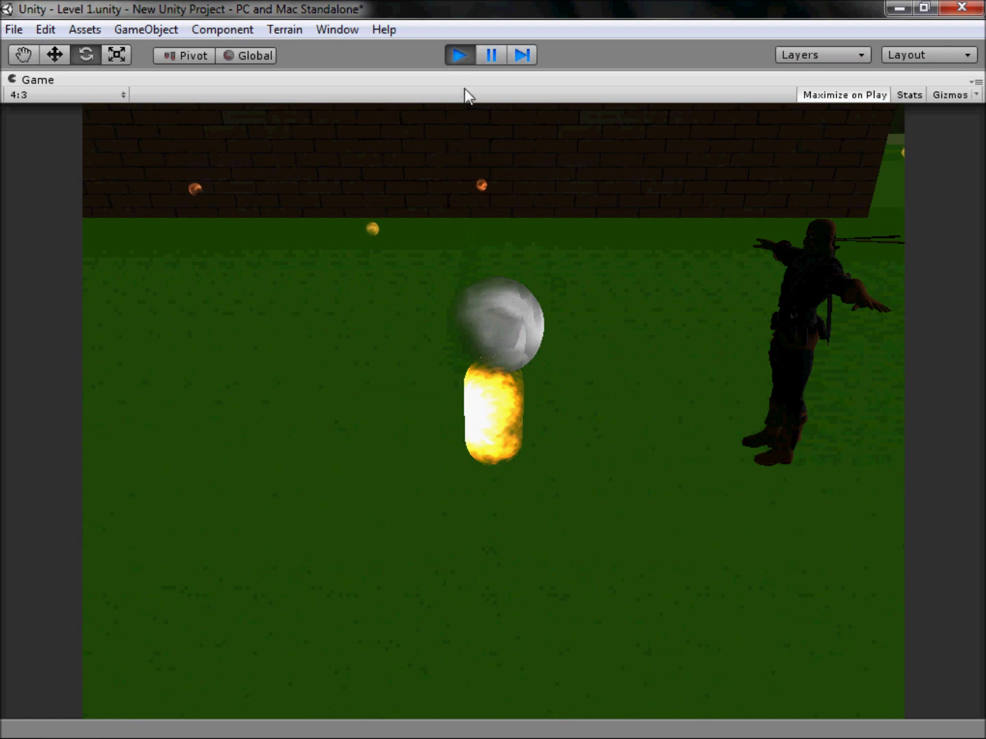
left_click(462, 53)
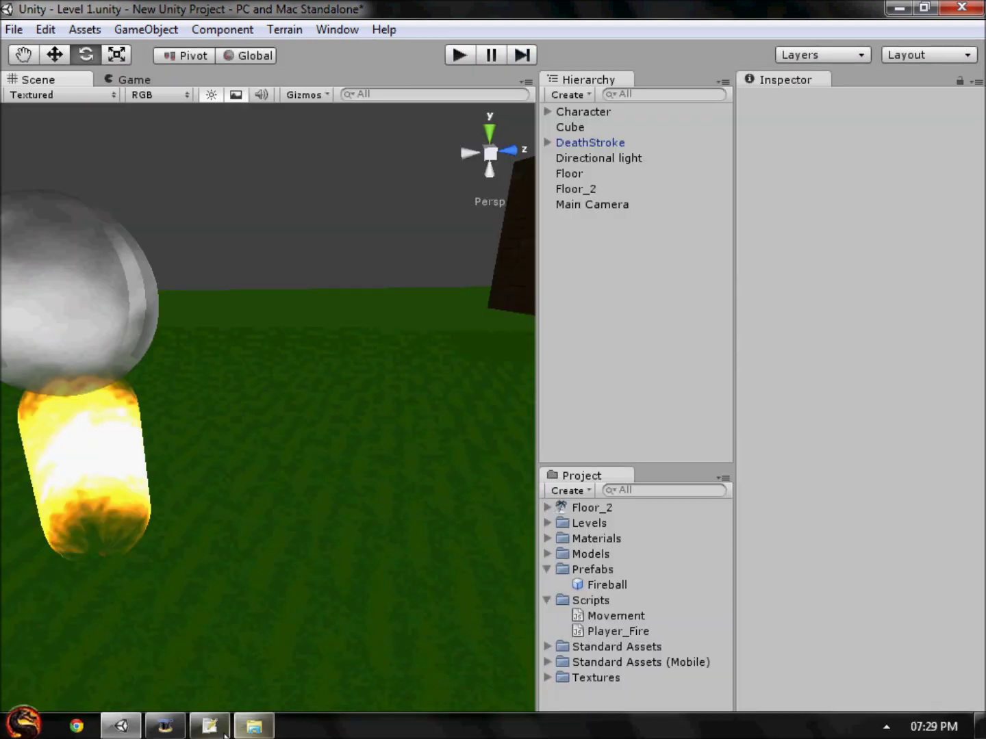
Change the AddForce multiplier from 500 to 2000 and save Player_Fire.
left_click(206, 730)
key("BackSpace")
key("BackSpace")
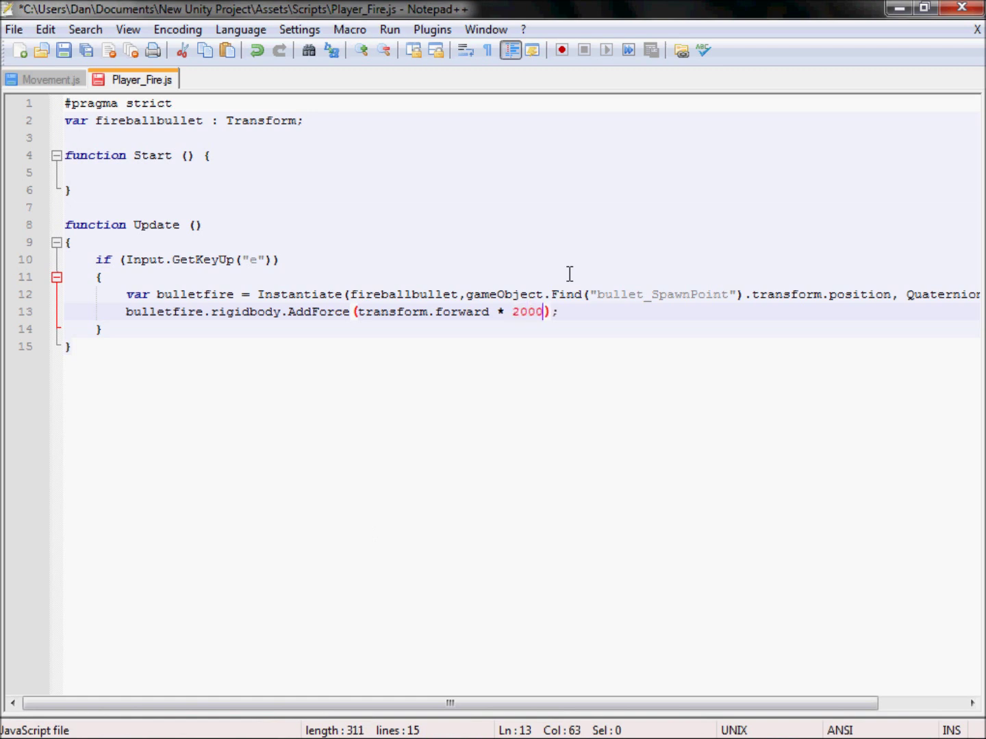
key("ctrl+s")
left_click(122, 726)
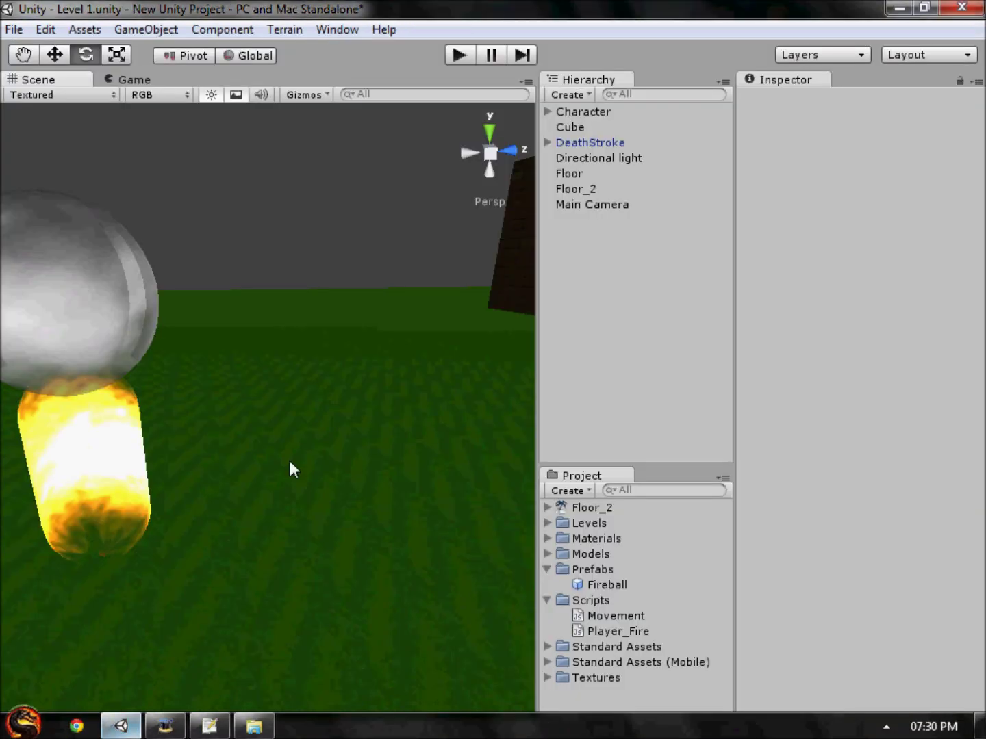
Start play mode to test the fireballs with the 2000 force.
left_click(459, 55)
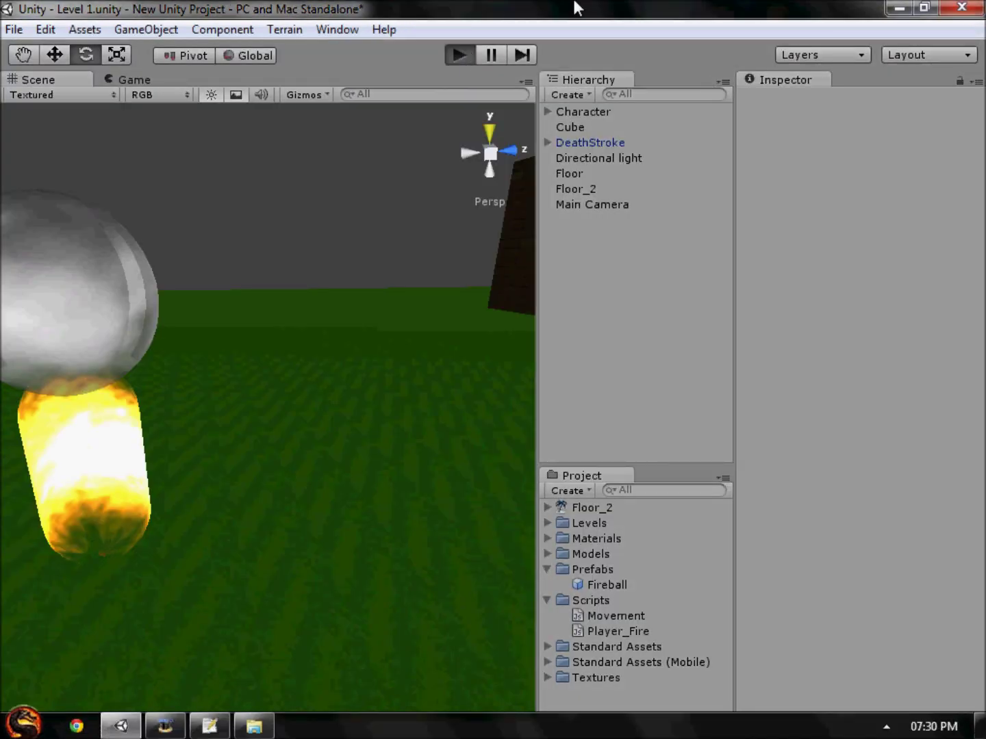